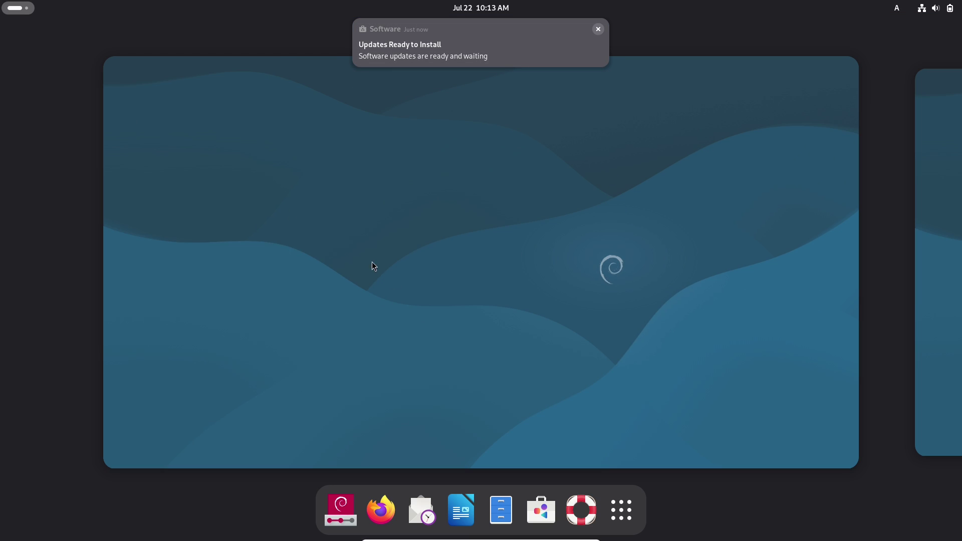
Open Settings, view the System Details from the System section's About page, and close Settings.
click(622, 510)
click(794, 213)
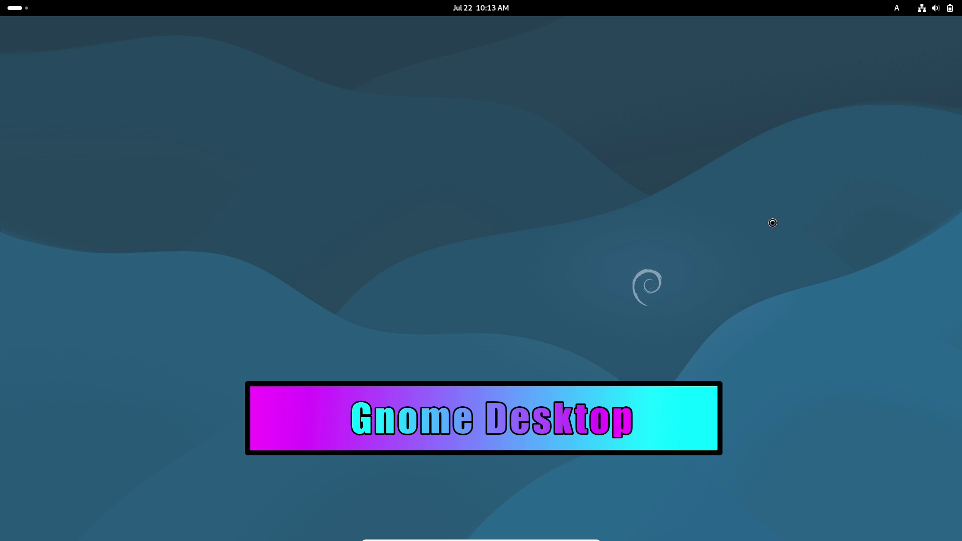
scroll(351, 310, down, 5)
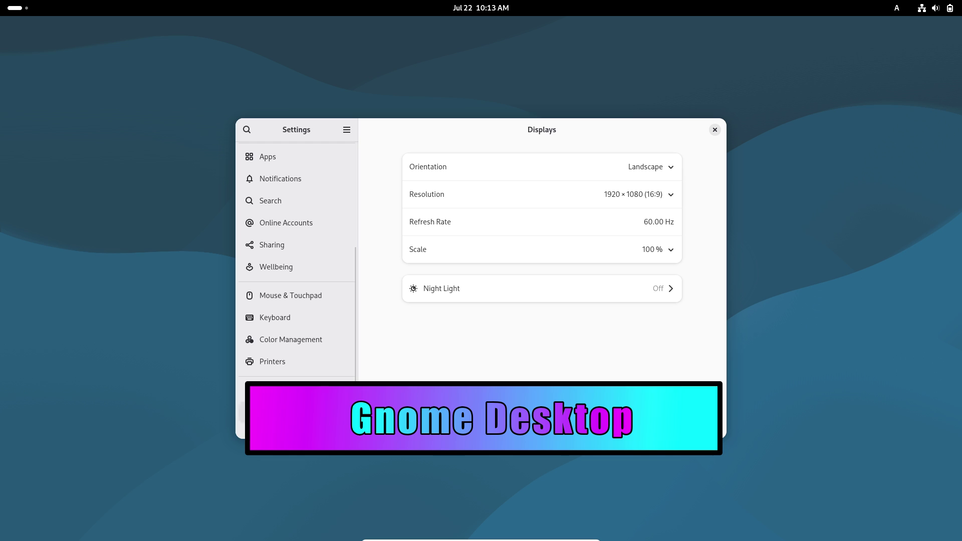
click(273, 428)
click(446, 300)
double_click(698, 139)
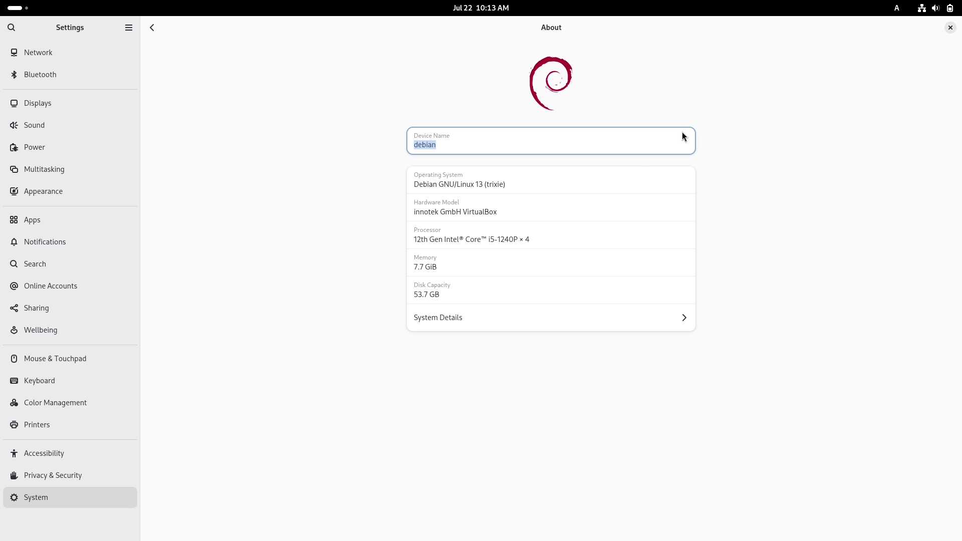
click(503, 319)
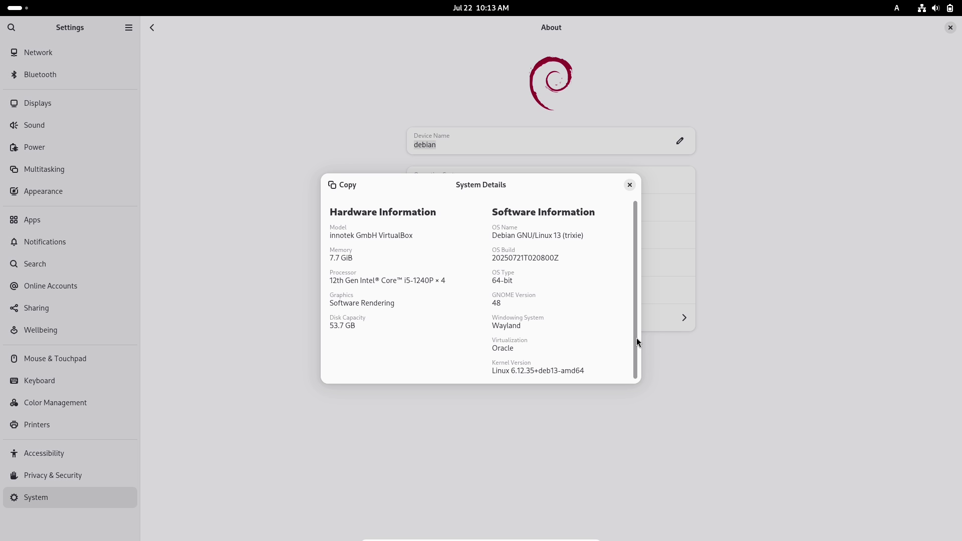
click(630, 185)
click(950, 27)
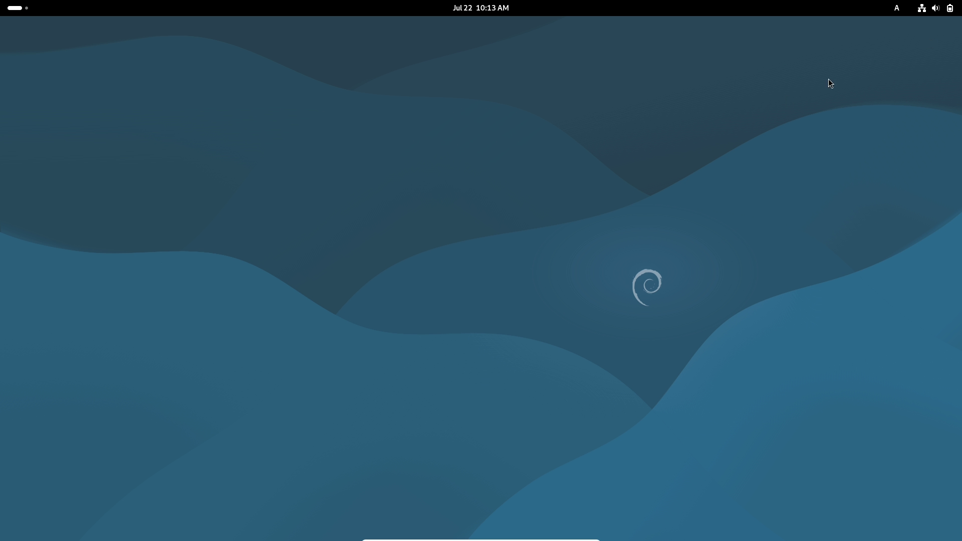
Open System Monitor in a maximized window and collapse the Network and Disk graphs in the resources view.
click(15, 8)
click(622, 511)
click(636, 314)
click(481, 374)
double_click(626, 117)
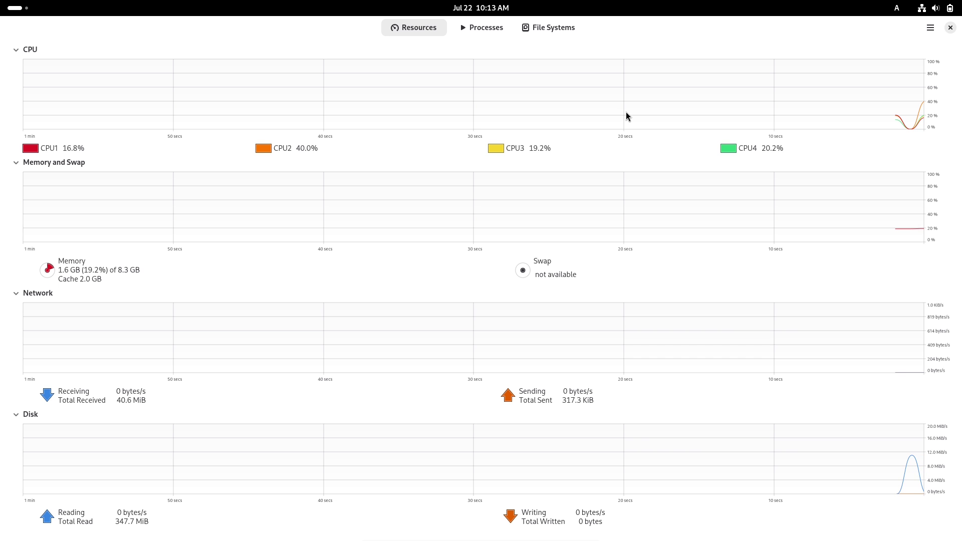
click(20, 293)
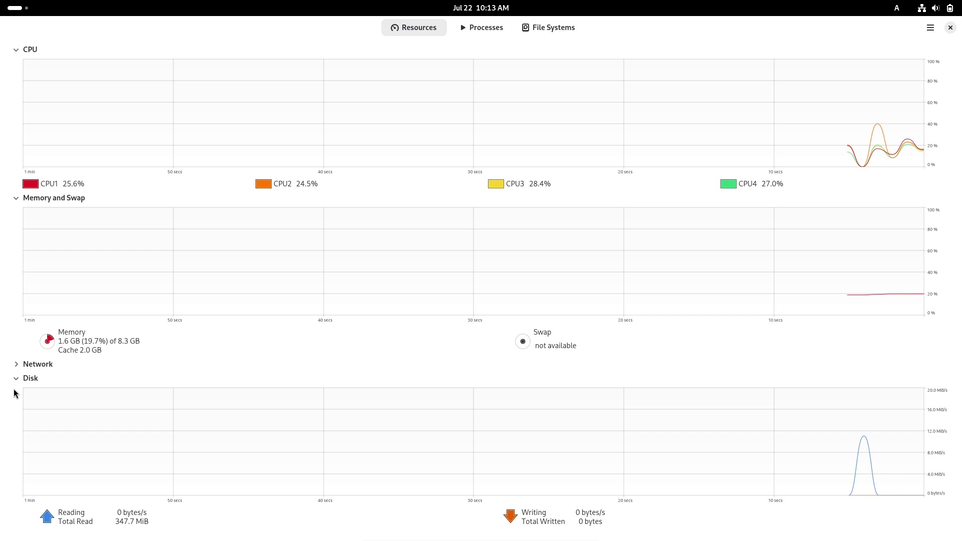
click(19, 378)
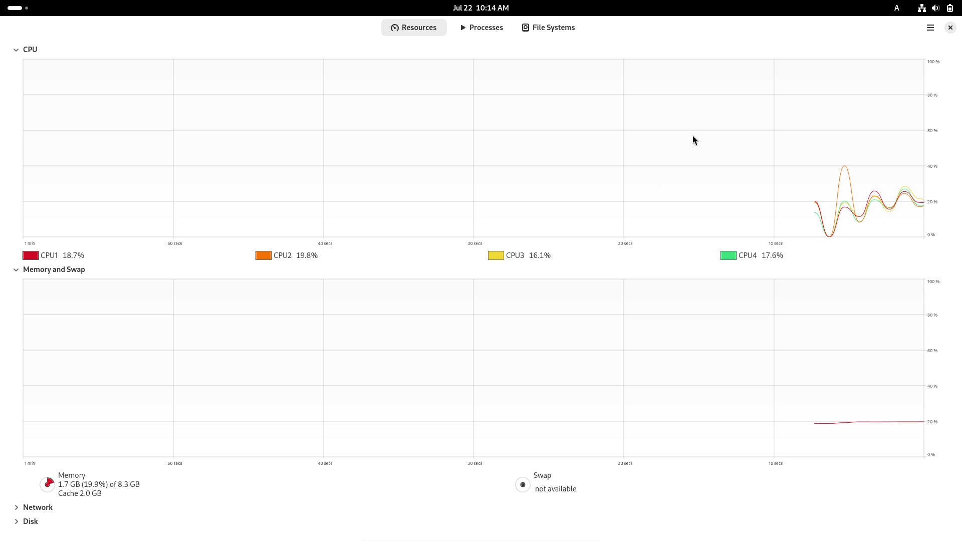
Look through System Monitor's application options and list of running processes, and close the window.
click(930, 28)
click(891, 125)
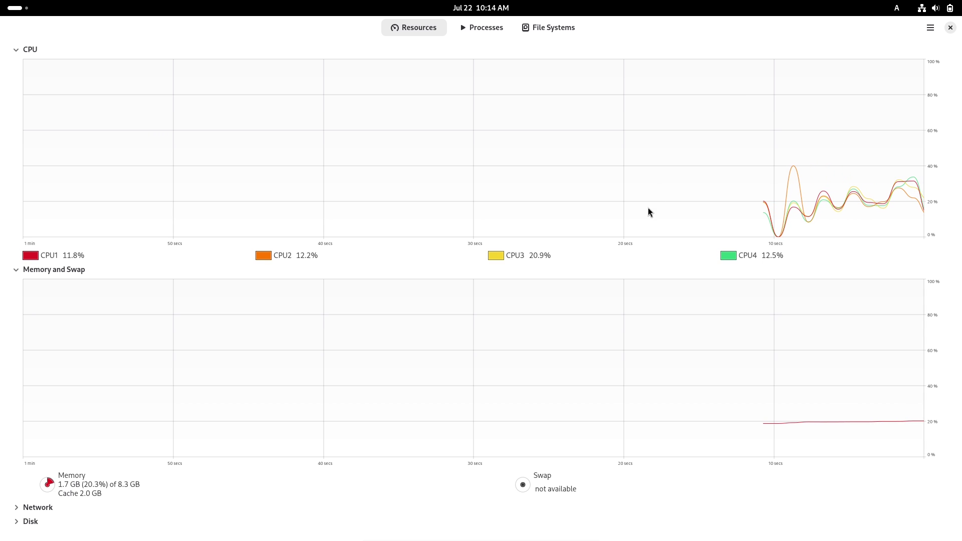
click(559, 118)
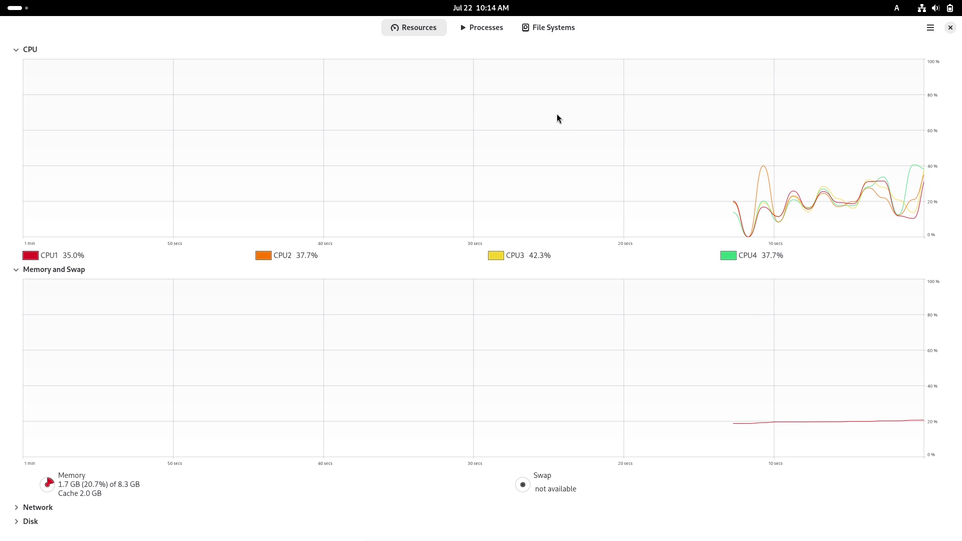
click(481, 28)
drag(956, 159, 945, 359)
click(408, 28)
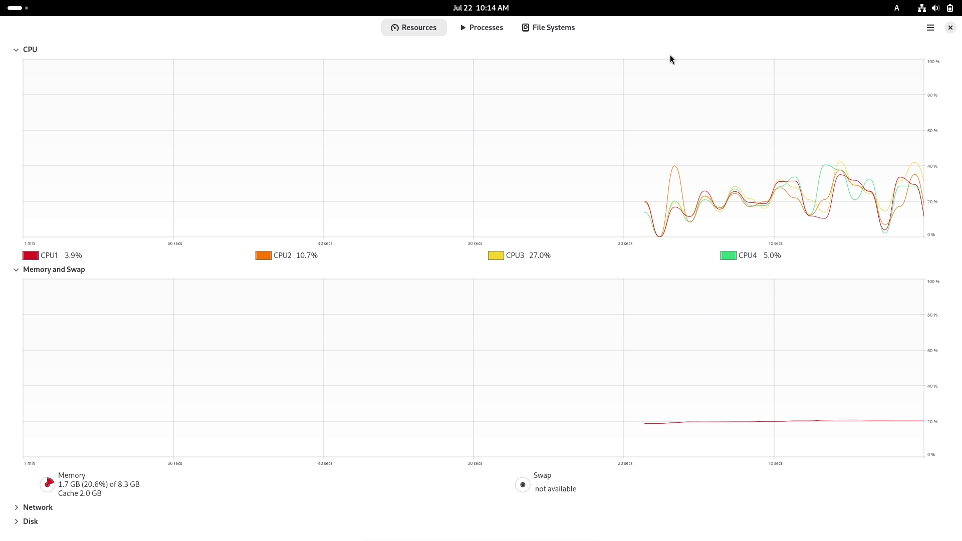
click(949, 29)
Find the terminal among the installed applications and open it in a maximized window.
click(19, 8)
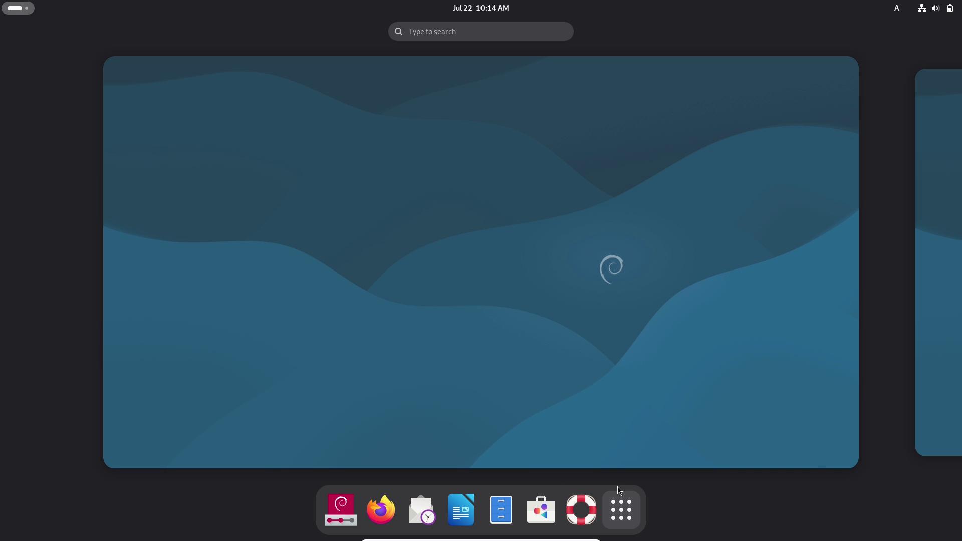
click(621, 510)
click(636, 304)
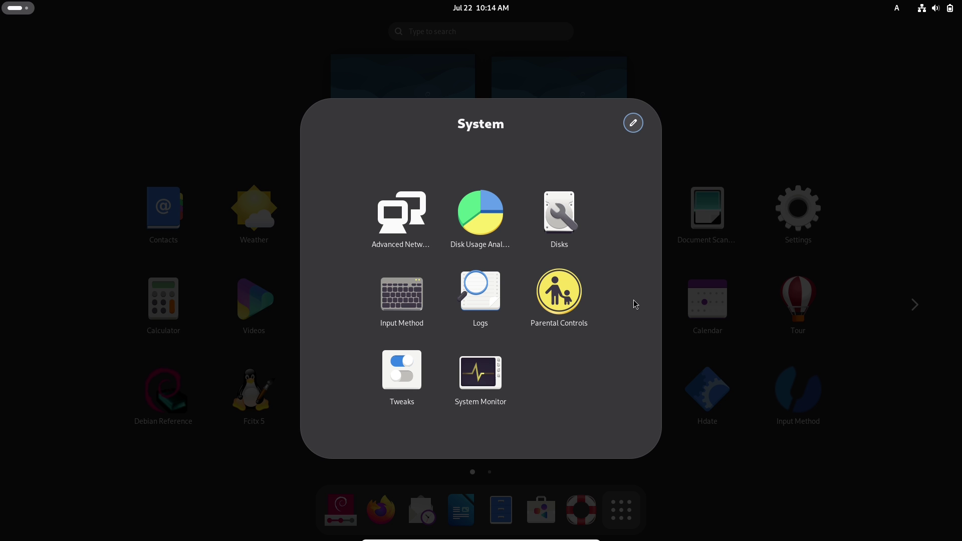
click(857, 121)
click(876, 323)
click(161, 307)
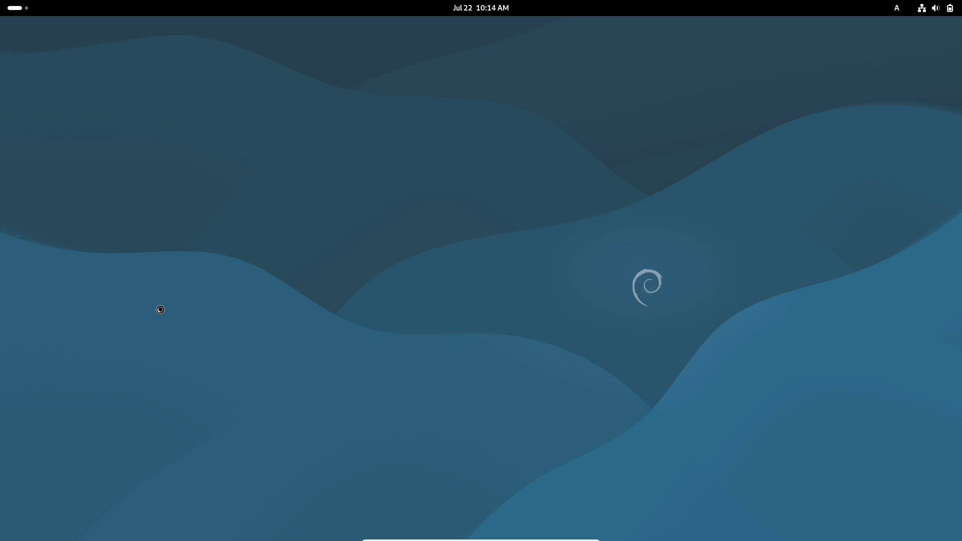
double_click(597, 179)
Enlarge the terminal text by four zoom levels.
click(928, 35)
click(934, 60)
click(926, 29)
click(934, 60)
click(927, 29)
click(935, 58)
click(927, 28)
click(935, 58)
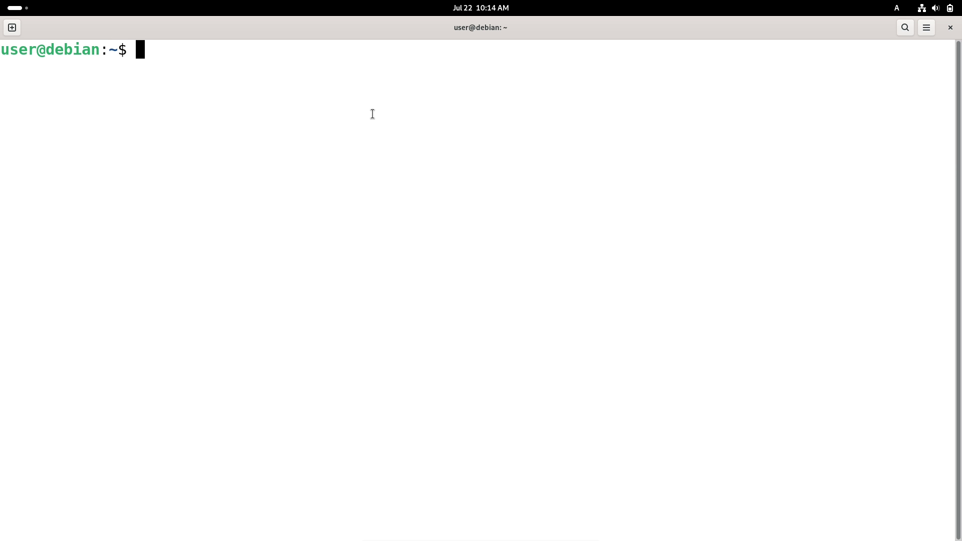
Install the fastfetch package with "sudo apt install fastfetch" and accept the installation with y.
text(sudo apt inst)
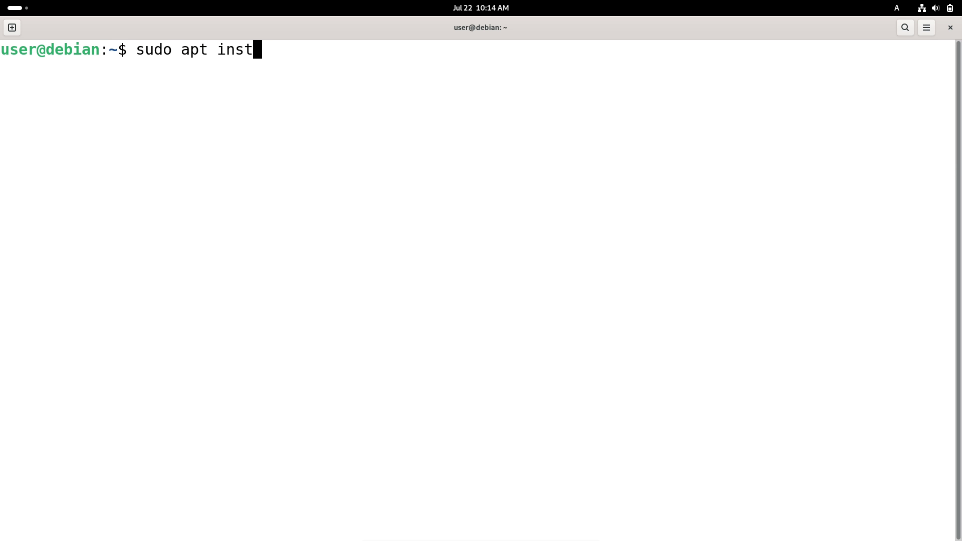
text(all fastfetch)
key(Return)
text(y)
key(Return)
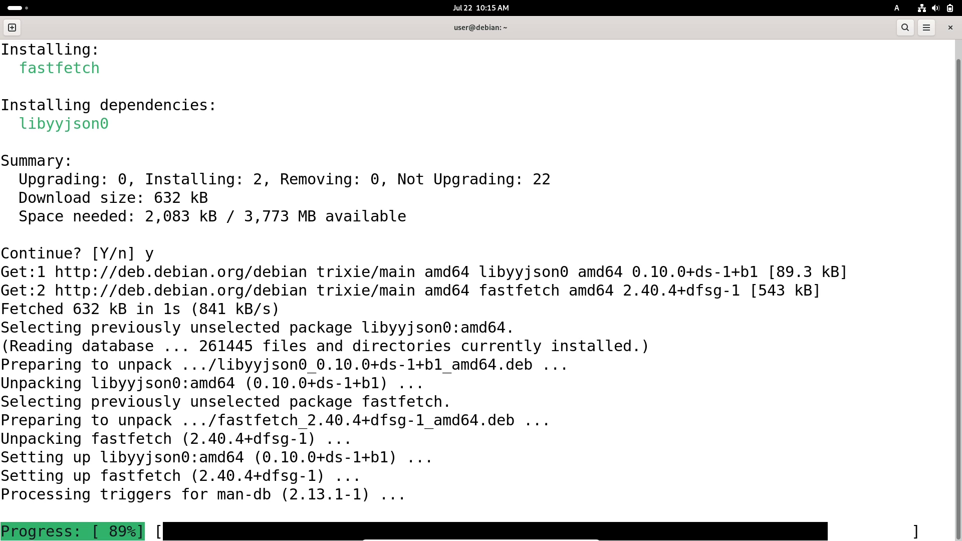
Clear the terminal, run fastfetch, and read through the system information it prints.
text(clear)
key(Return)
text(fastfetch)
key(Return)
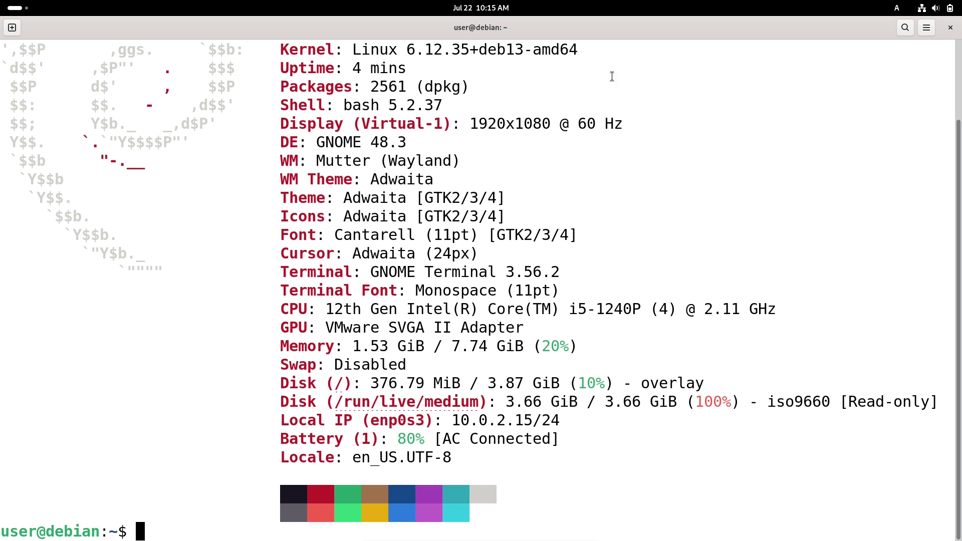
scroll(942, 165, up, 2)
scroll(946, 225, down, 2)
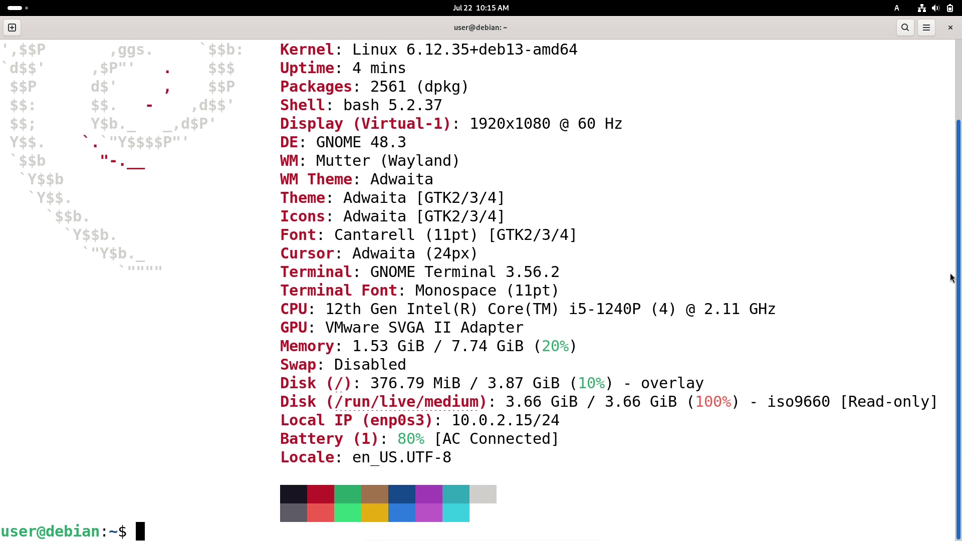
Clear the terminal and install the inxi package with "sudo apt install inxi", accepting with y.
text(clear)
key(Return)
text(sudo apt install inxi)
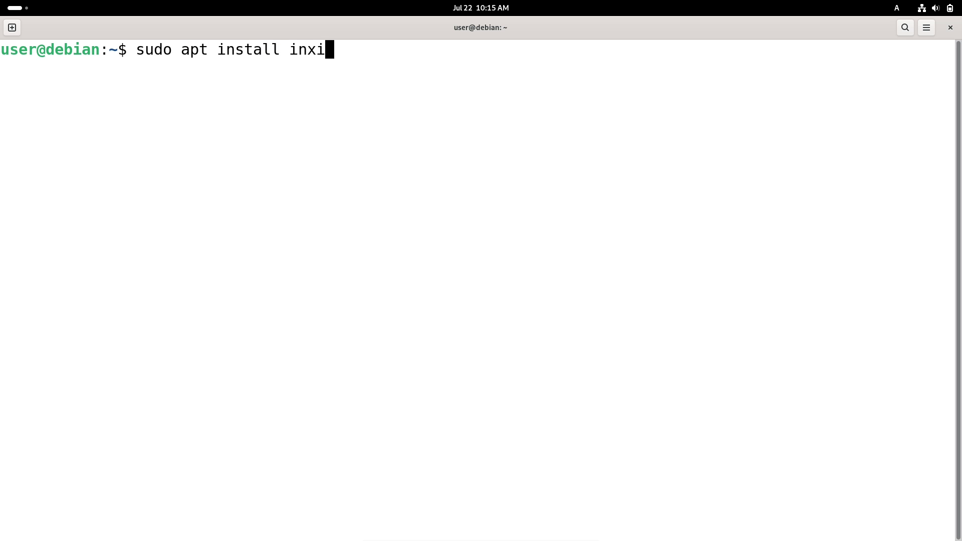
key(Return)
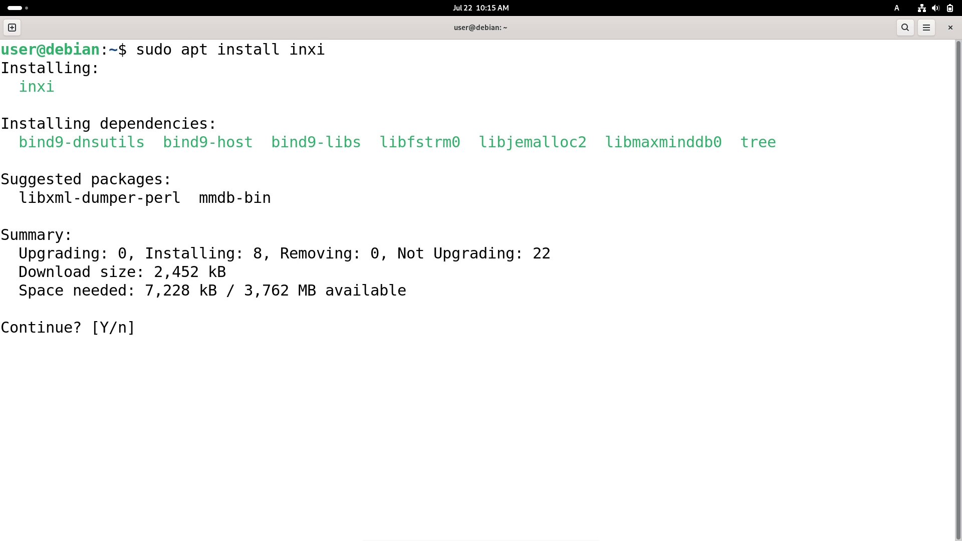
text(y)
key(Return)
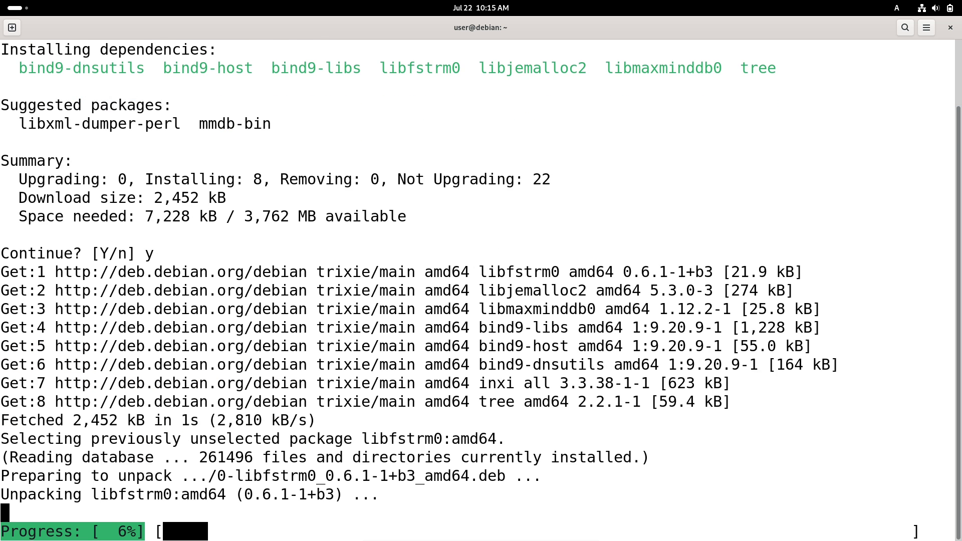
Clear the terminal, run "inxi -sv8" to review the full system report, and close the terminal window.
text(clear)
key(Return)
text(inxi -sv8)
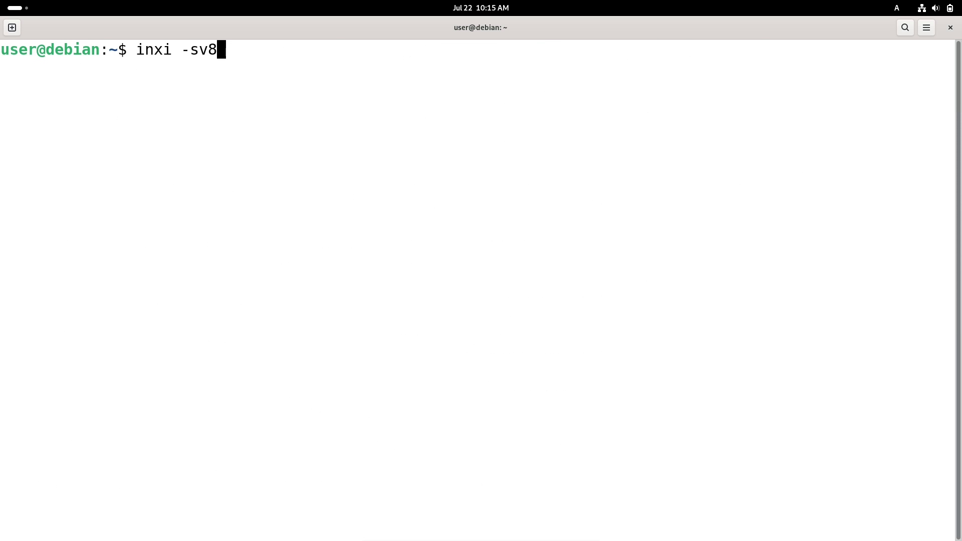
key(Return)
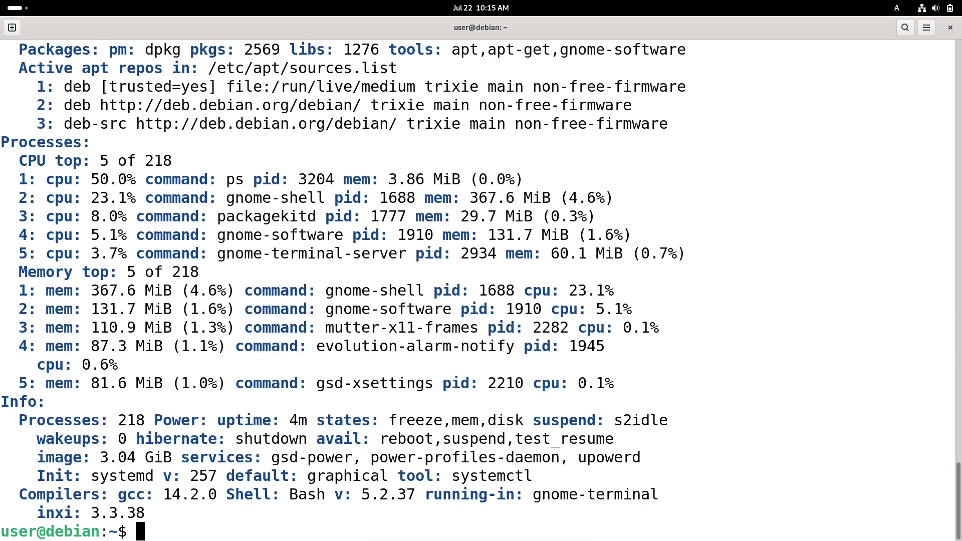
drag(958, 485, 947, 22)
click(949, 26)
Browse the installed GNOME applications, including the Utilities and System folders and the second page.
key(super)
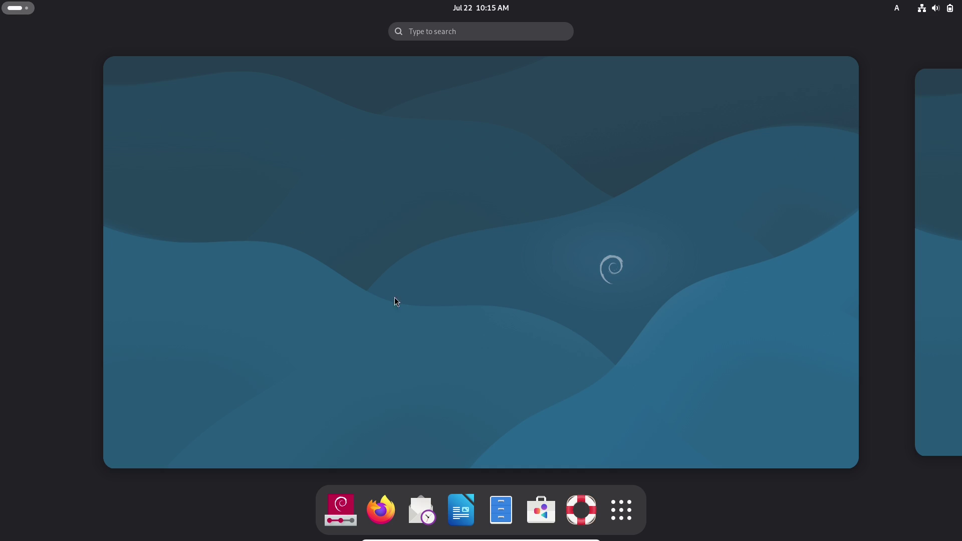
click(621, 510)
click(498, 333)
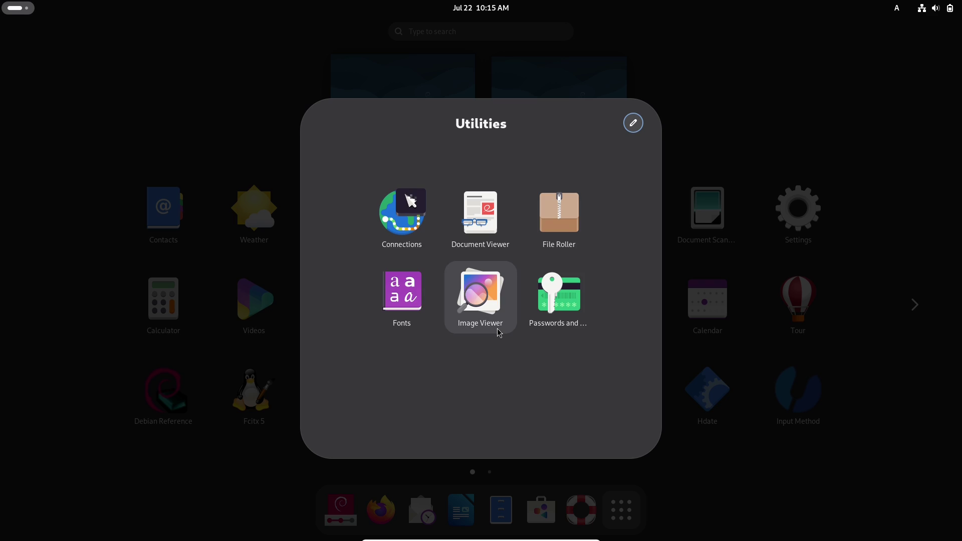
click(760, 137)
click(626, 306)
click(771, 127)
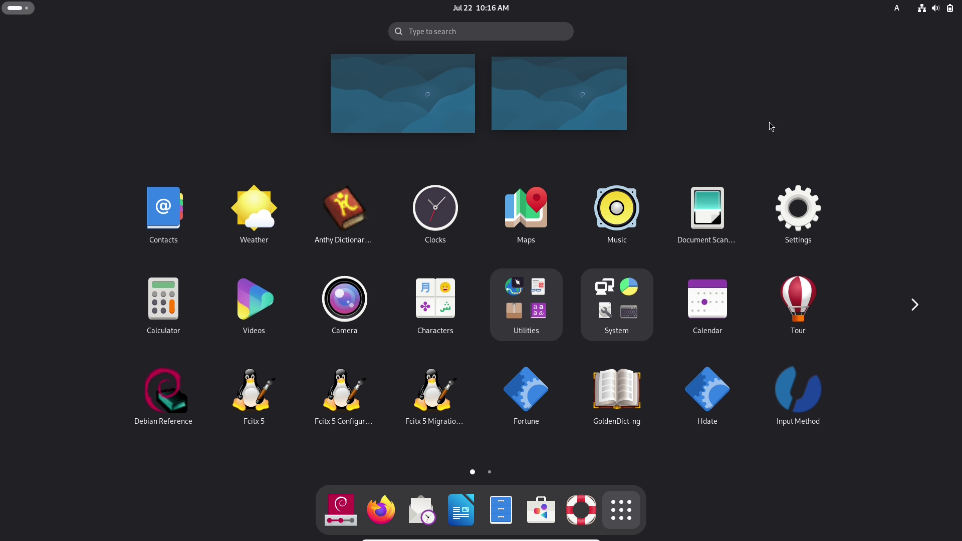
click(915, 305)
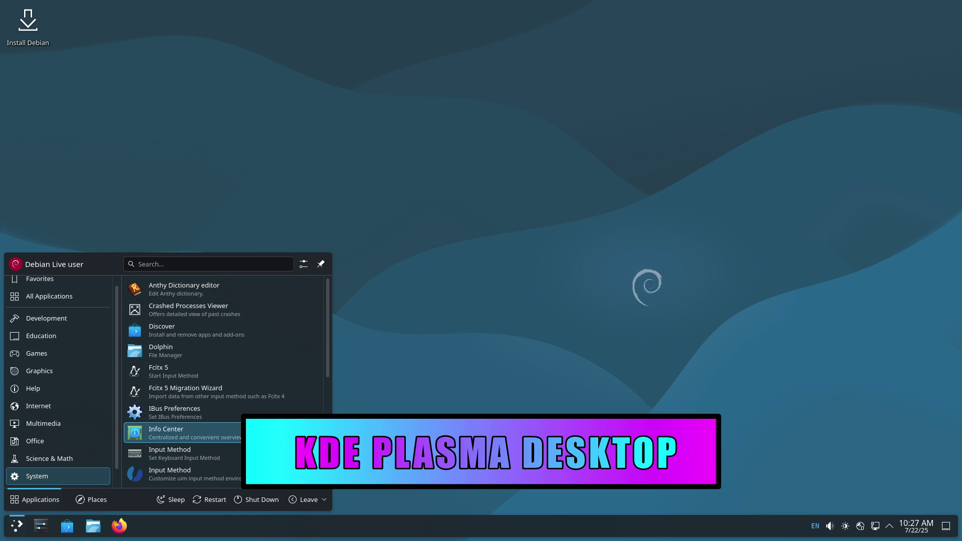
View the About this System page in KDE Plasma's Info Center and close it.
click(185, 433)
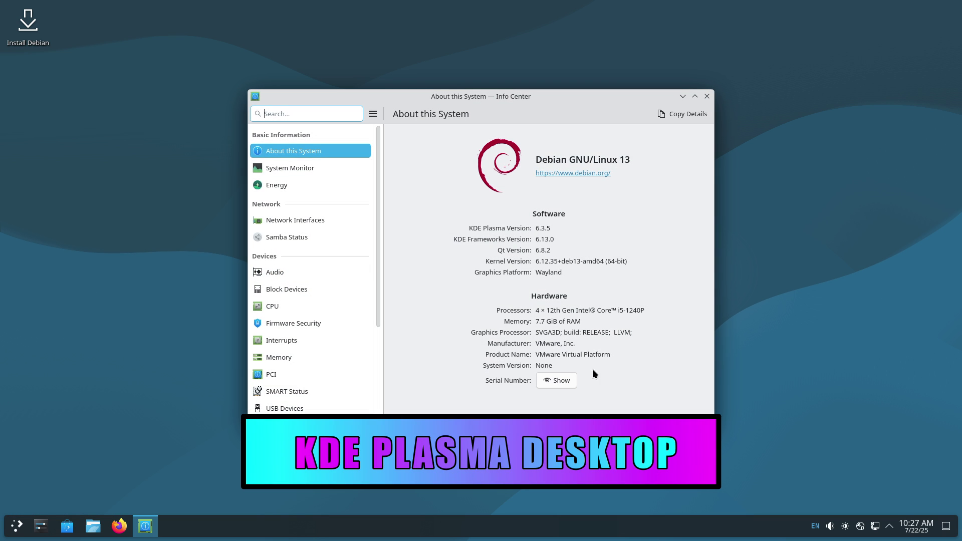
click(707, 96)
Open System Monitor from the System category of the KDE application launcher and maximize its window.
click(17, 526)
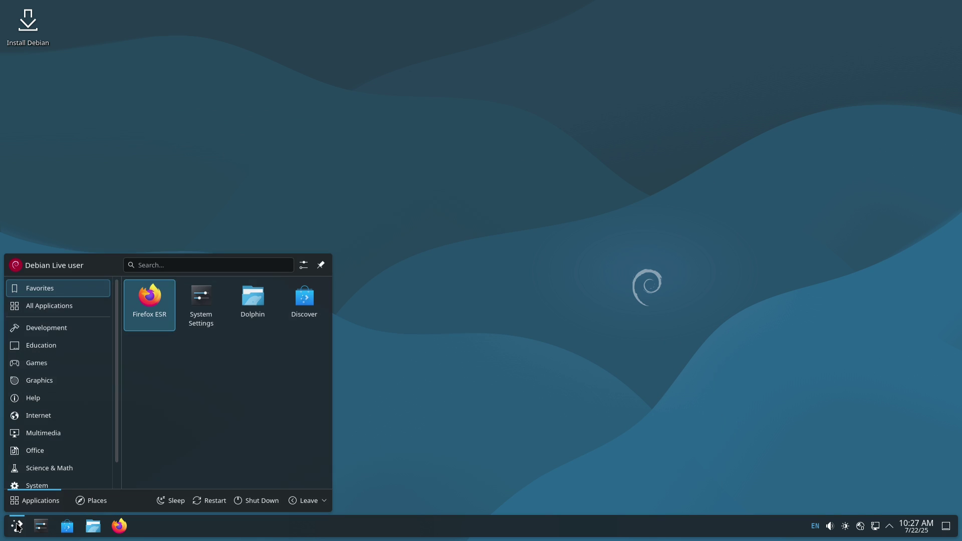
mouse_move(100, 477)
scroll(226, 371, down, 5)
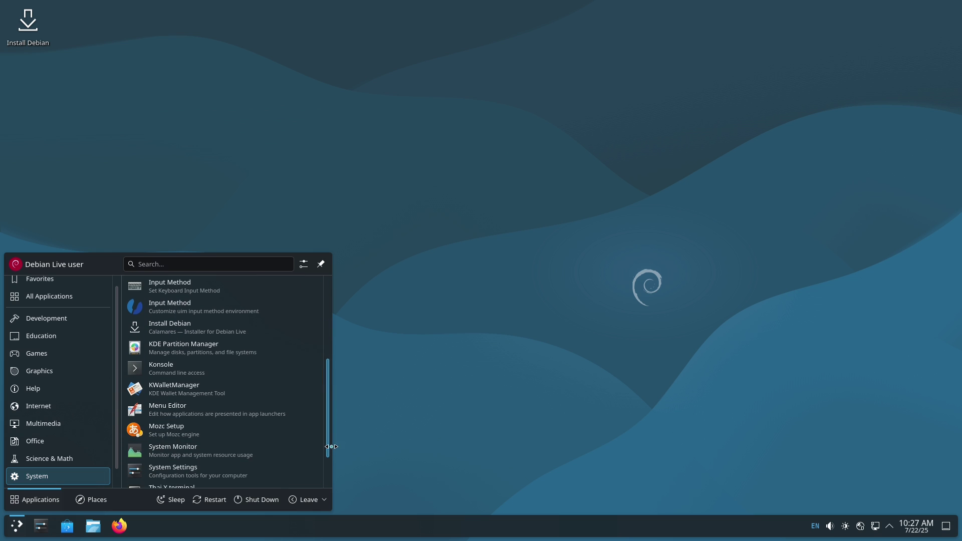
click(265, 406)
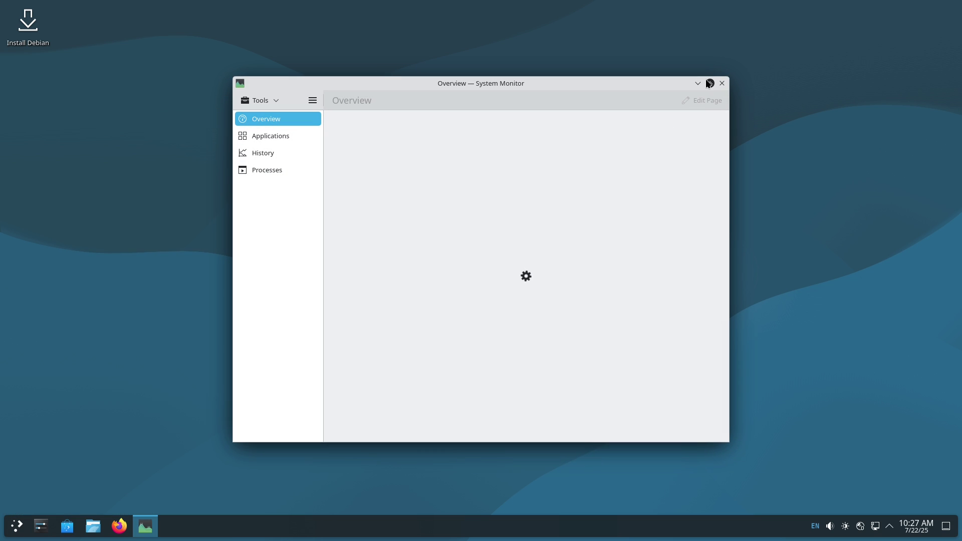
click(710, 84)
View the About System Monitor page, return from it, and show the Applications page.
click(80, 24)
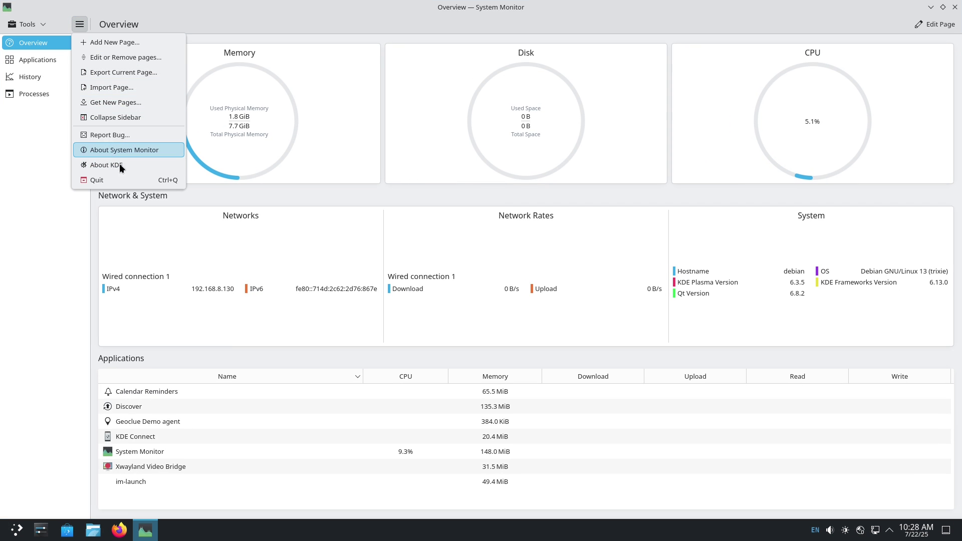
click(121, 152)
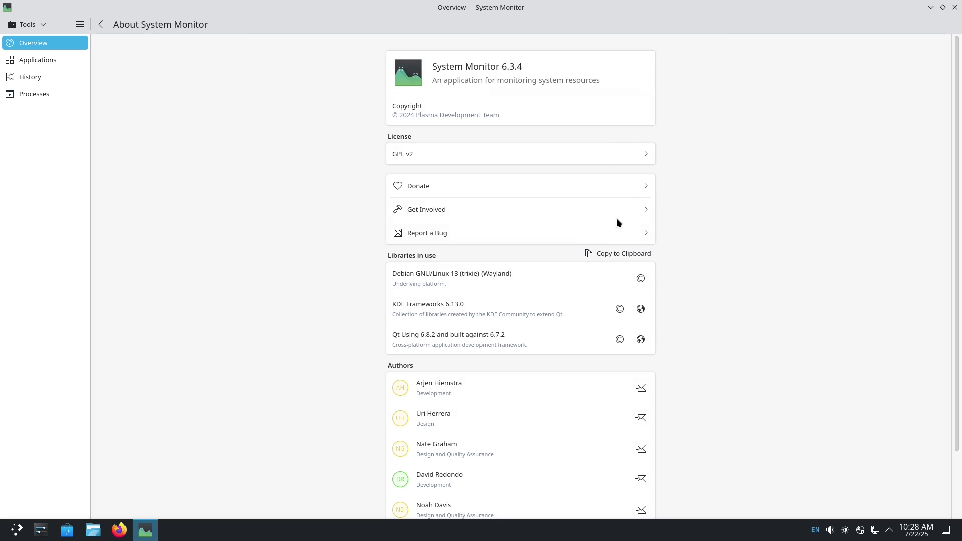
click(102, 28)
click(65, 55)
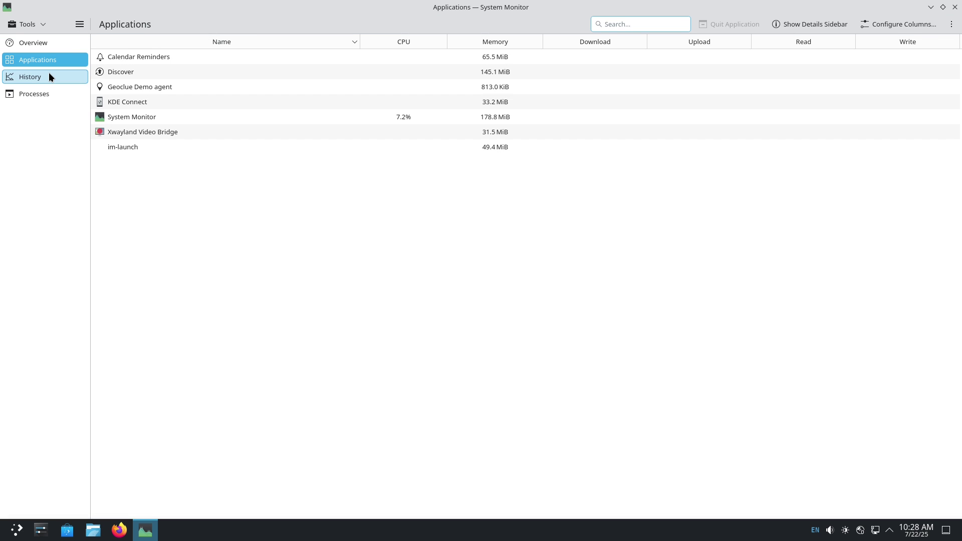
View the History page and the Processes page in System Monitor, looking through the process list.
click(49, 76)
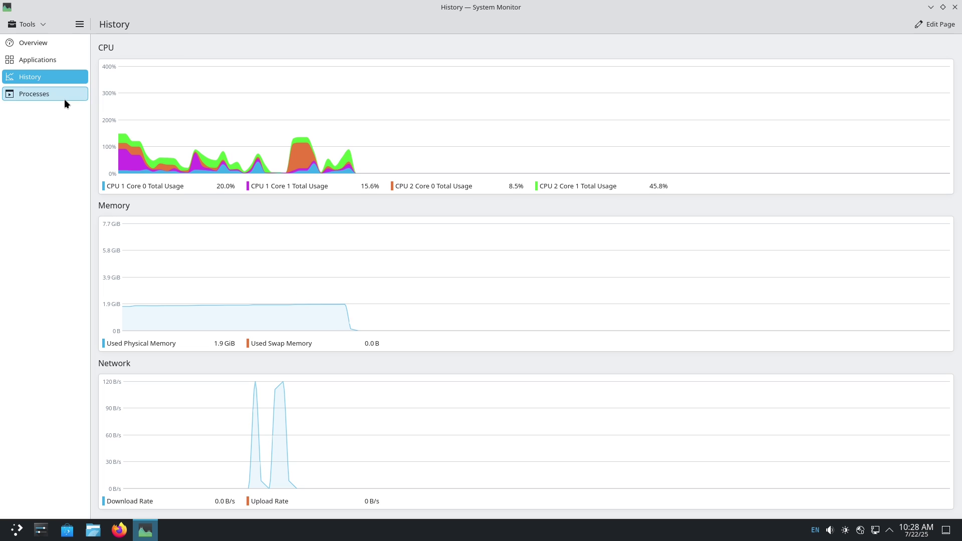
click(64, 97)
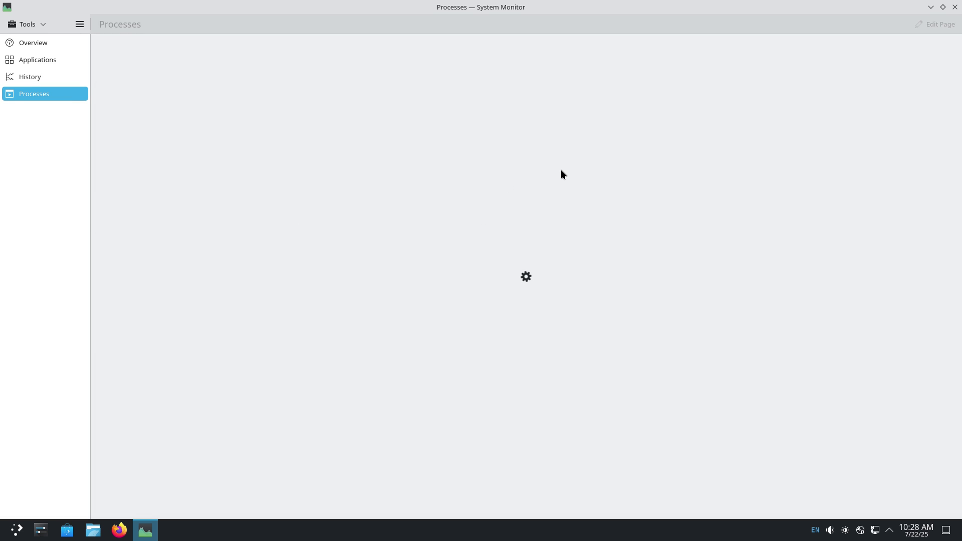
scroll(939, 365, down, 8)
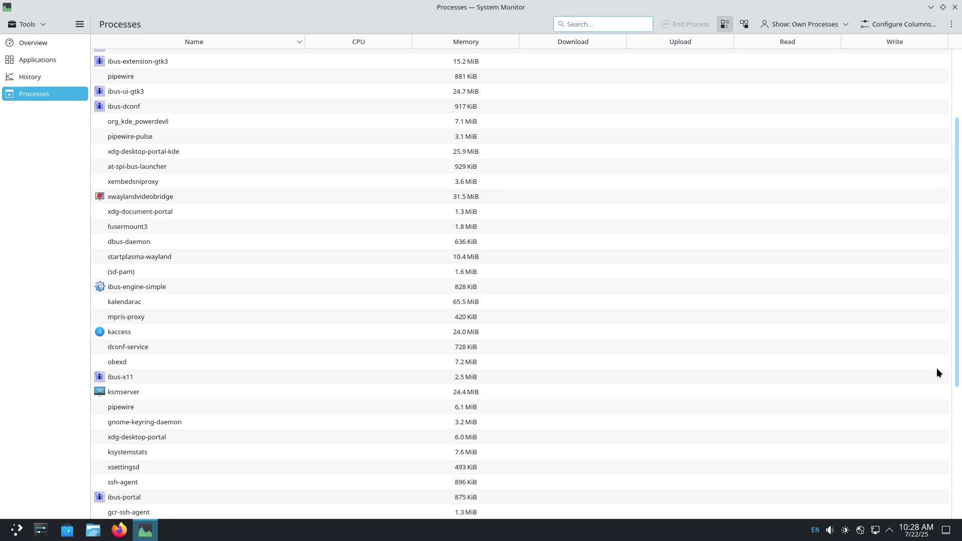
Show the processes as a tree, look through it in the restored window, and close System Monitor.
click(744, 24)
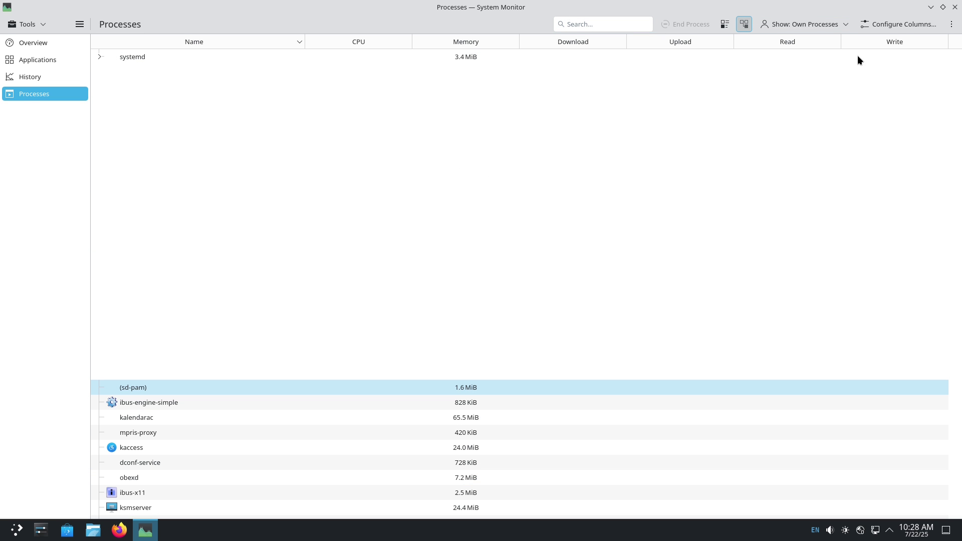
click(943, 7)
drag(724, 166, 713, 389)
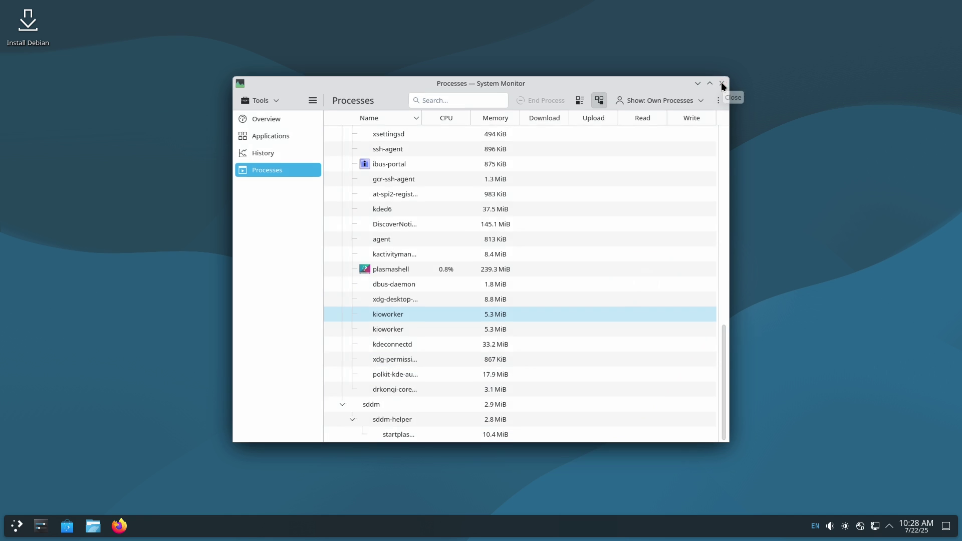
click(722, 83)
Launch Konsole from the System category of the application launcher and maximize its window.
click(14, 525)
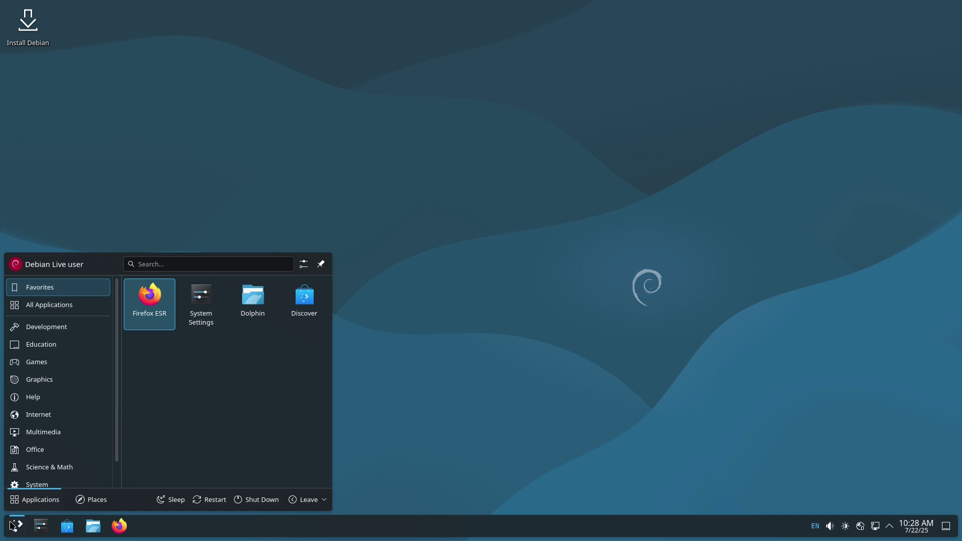
click(75, 482)
scroll(328, 341, down, 1)
click(258, 351)
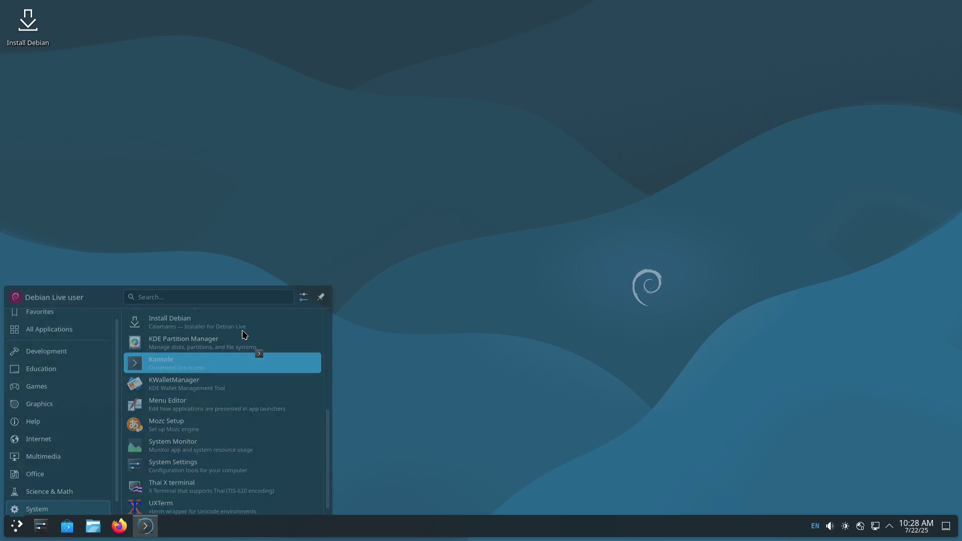
click(691, 142)
Enlarge the terminal's text by several zoom levels so the output is easy to read.
click(951, 26)
mouse_move(815, 211)
click(670, 123)
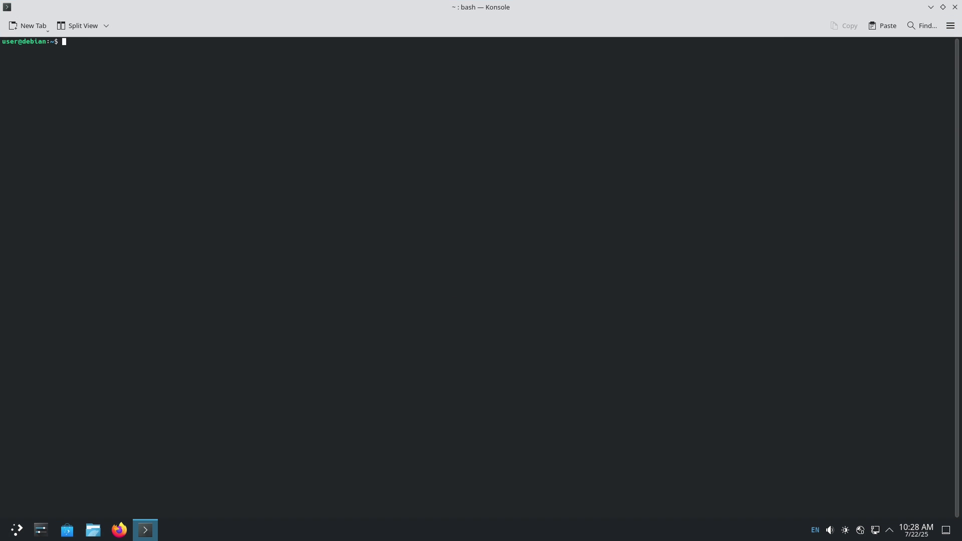
key(ctrl+plus)
key(ctrl+plus)
key(ctrl+plus)
key(ctrl+plus)
key(ctrl+plus)
key(ctrl+plus)
key(ctrl+plus)
key(ctrl+plus)
Install inxi with "sudo apt install inxi" and accept the installation.
text(sudo apt install inxi)
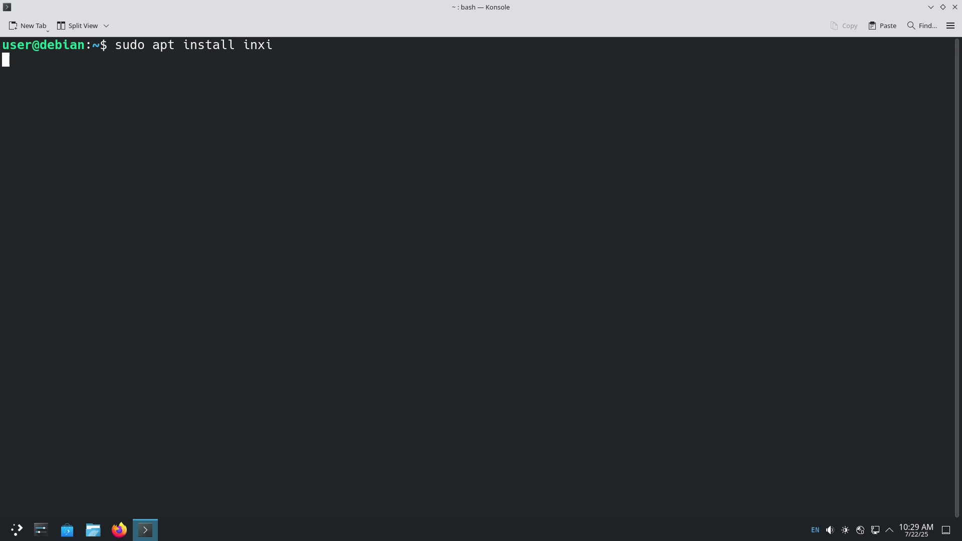
text(y)
key(Return)
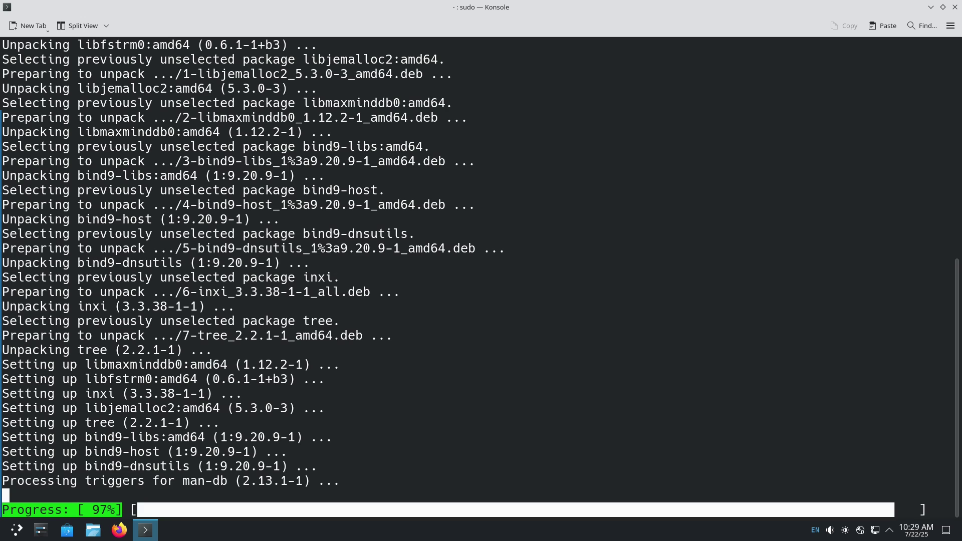
Clear the terminal, run inxi for a detailed system report, and highlight its Info section.
text(clear)
key(Return)
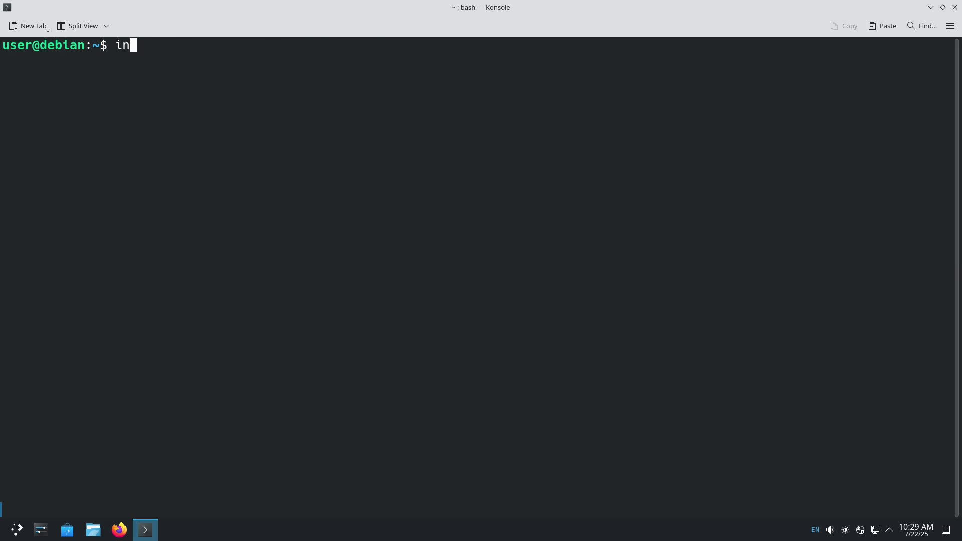
key(Return)
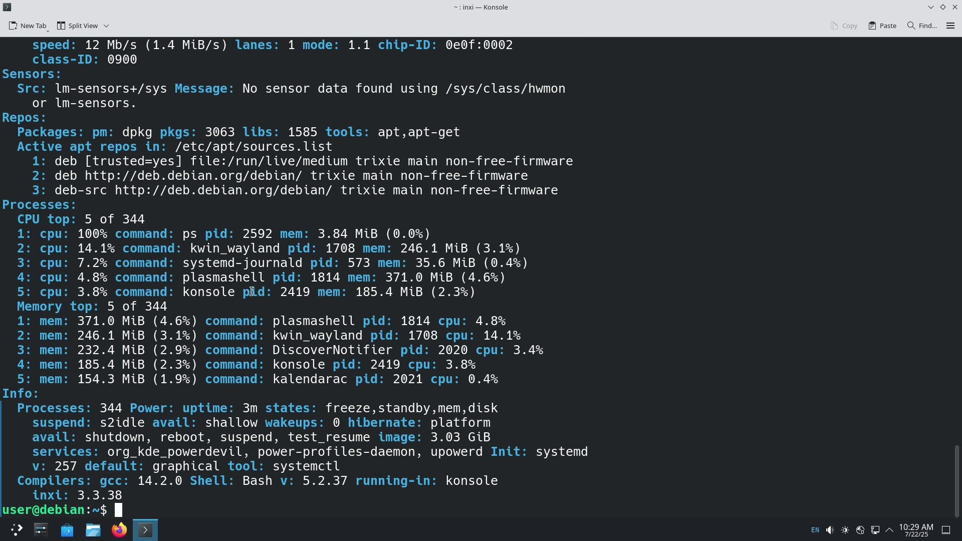
drag(135, 496, 2, 394)
drag(959, 467, 934, 471)
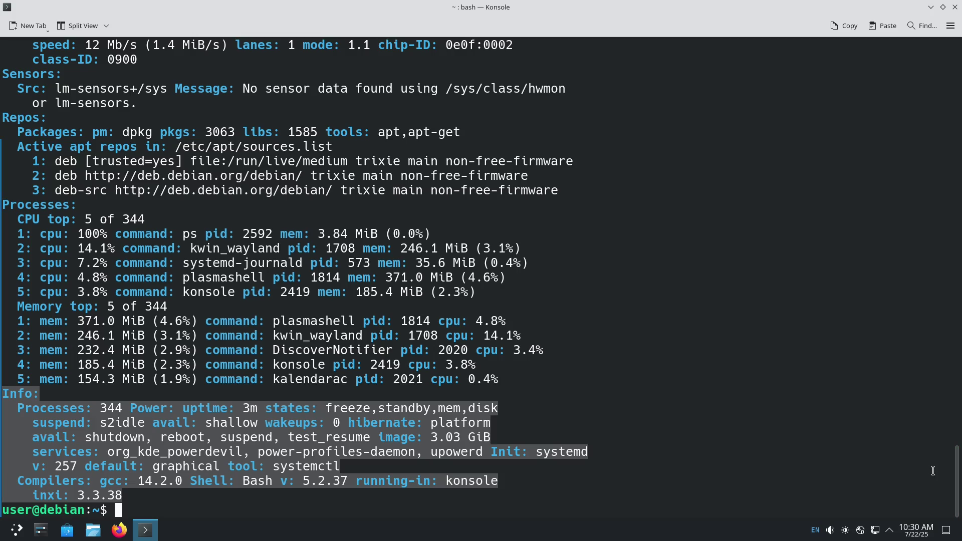
Clear the report and install fastfetch with "sudo apt install fastfetch", accepting the installation.
key(Return)
text(sudo apt install fastfetch)
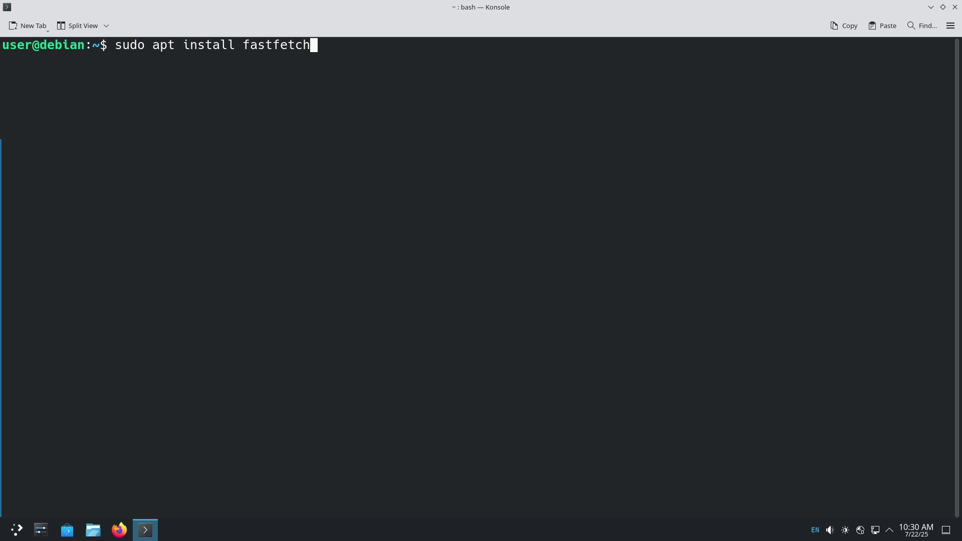
key(Return)
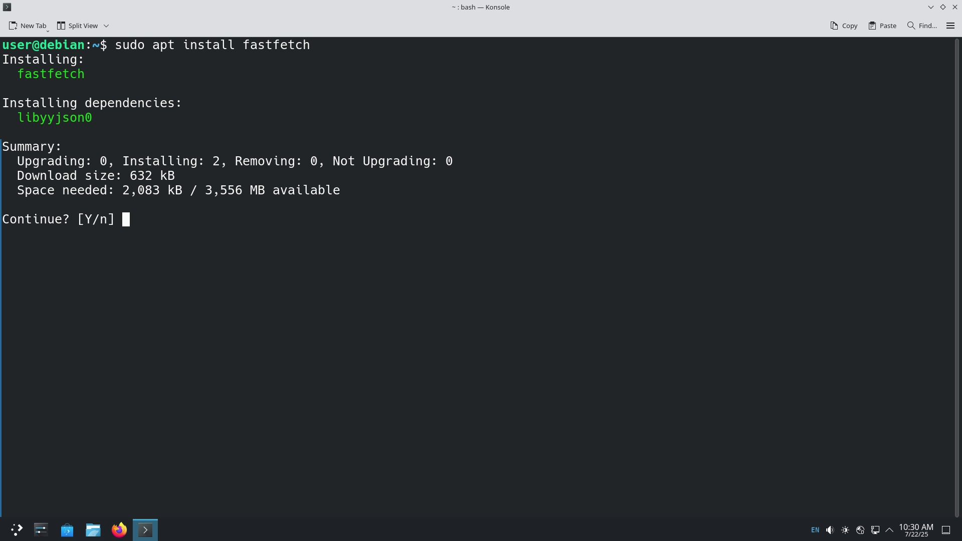
text(y)
key(Return)
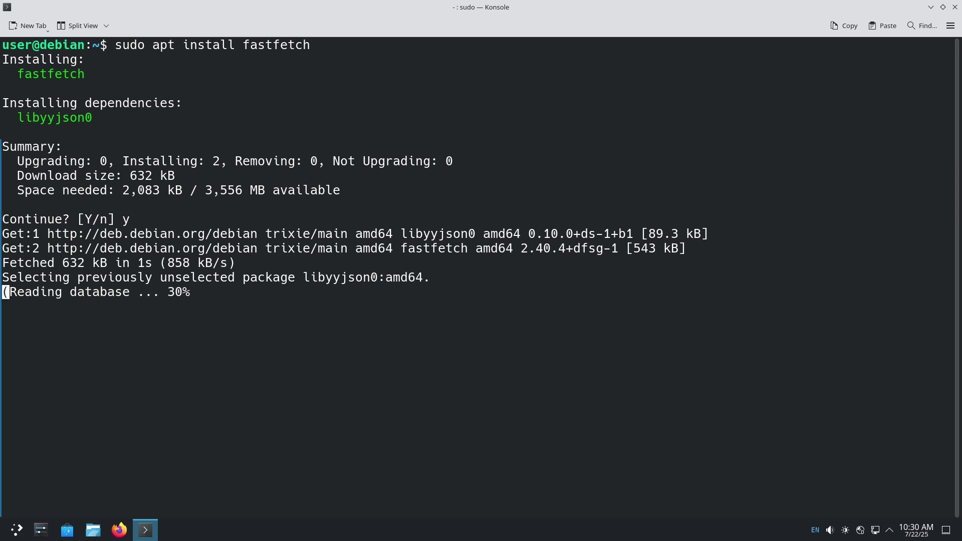
Run fastfetch in a cleared terminal to display the system summary, and exit Konsole.
text(clea)
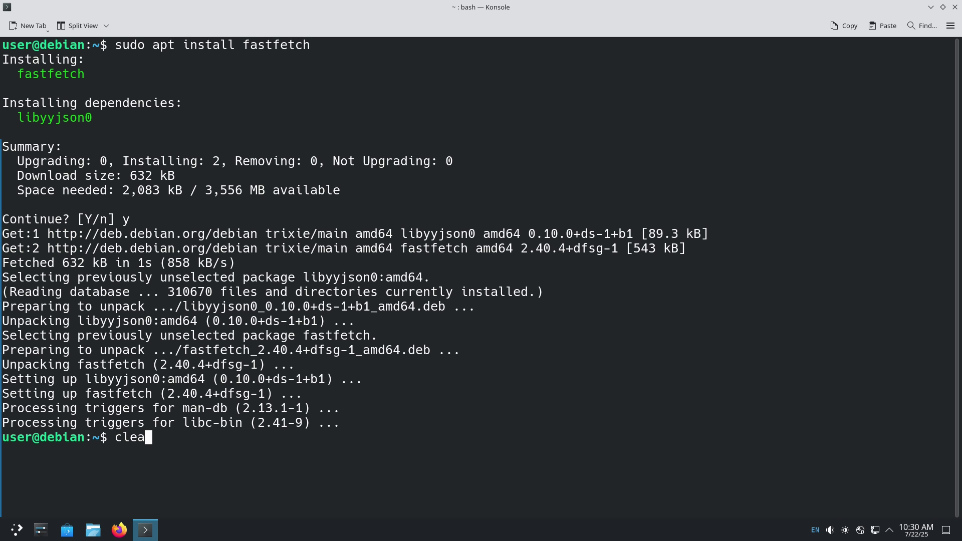
text(r)
key(Return)
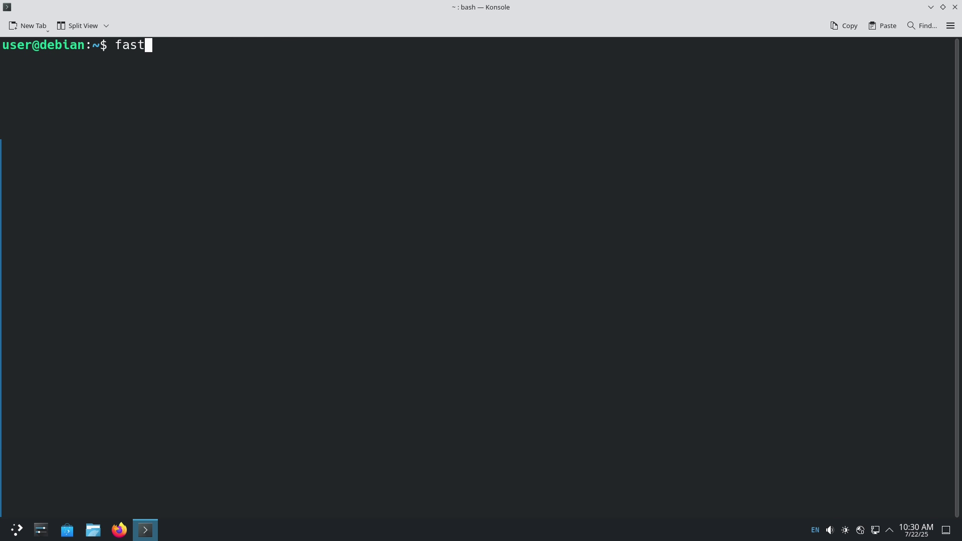
key(Return)
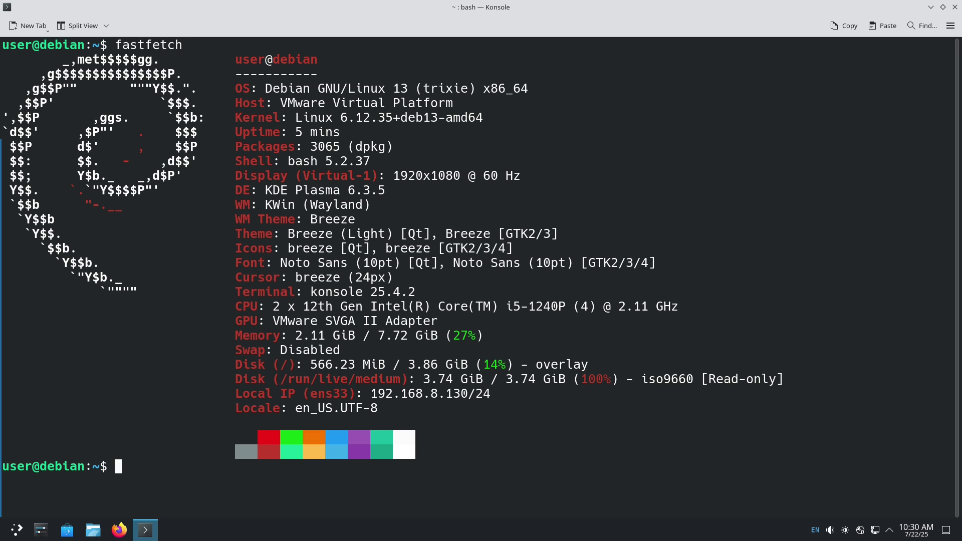
text(exit)
key(Return)
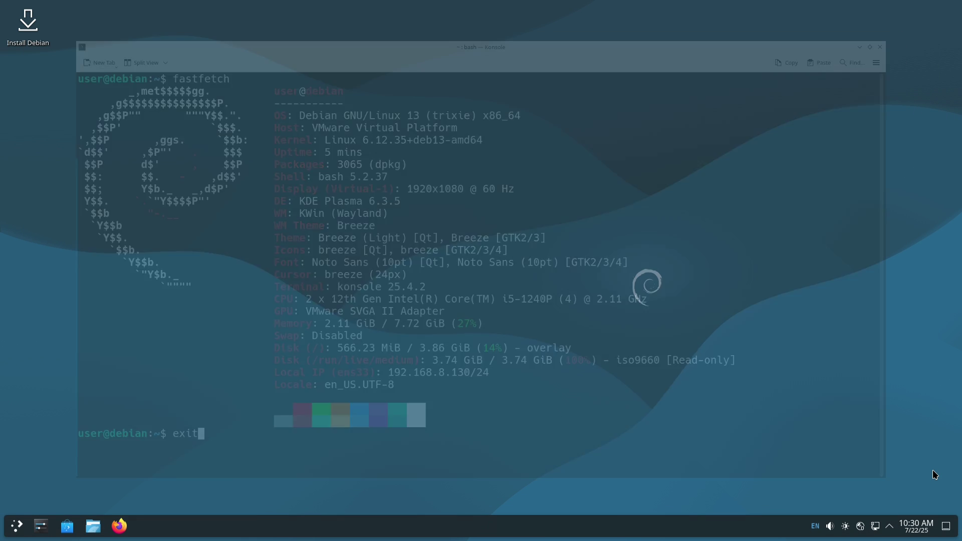
Open the desktop's wallpaper settings and browse the application launcher's categories from Education through Utilities.
right_click(387, 172)
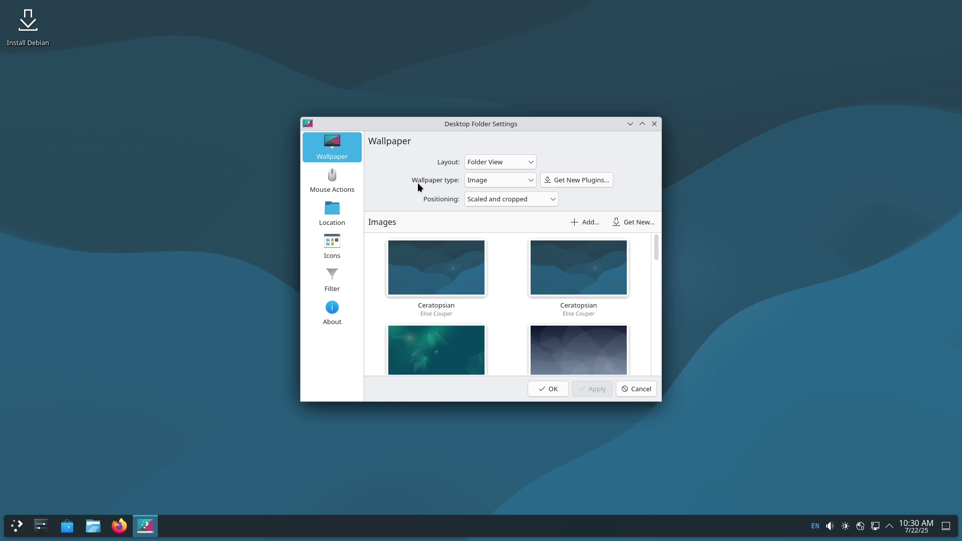
click(23, 522)
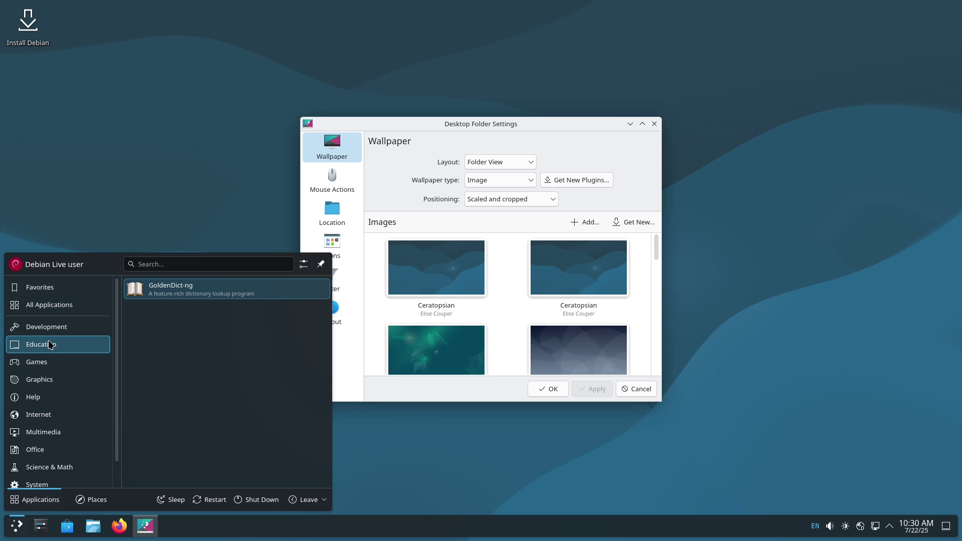
mouse_move(56, 387)
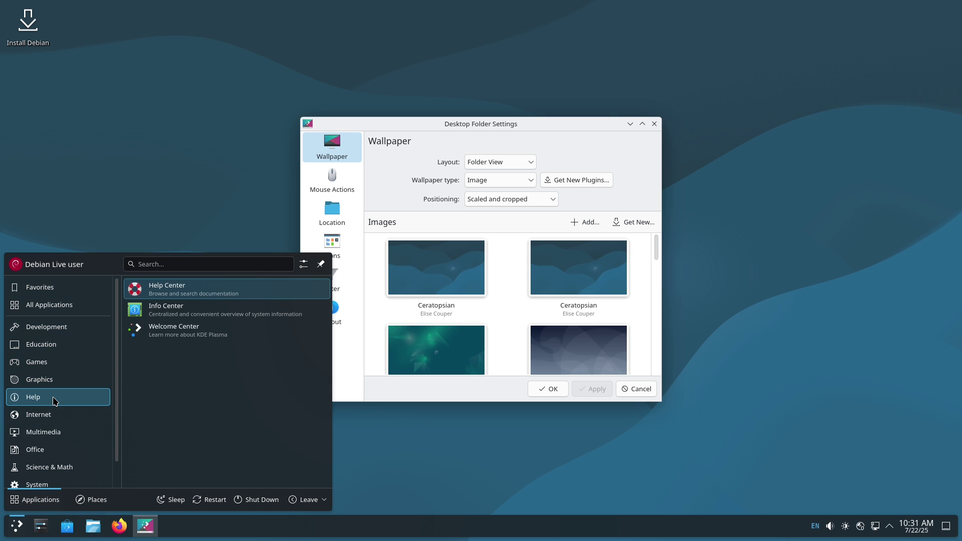
mouse_move(60, 434)
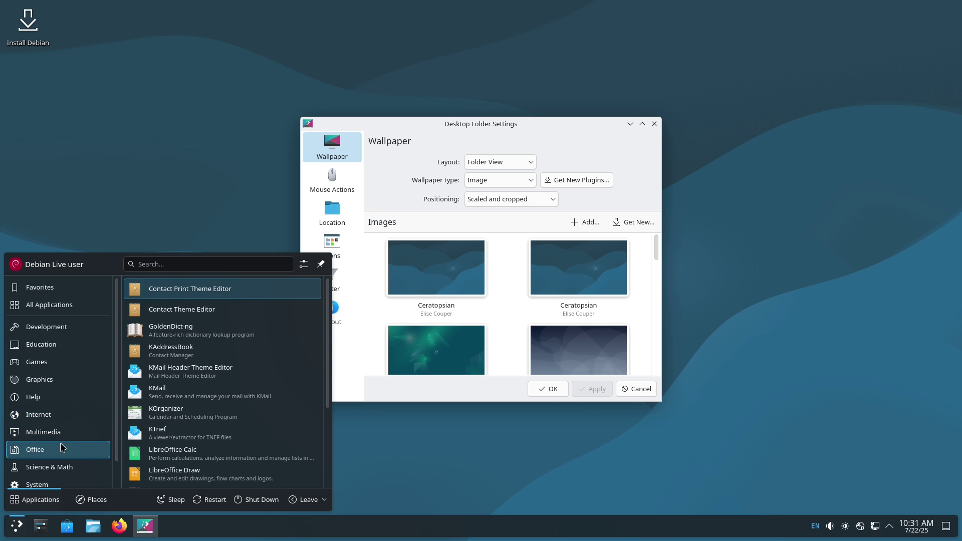
scroll(331, 485, down, 3)
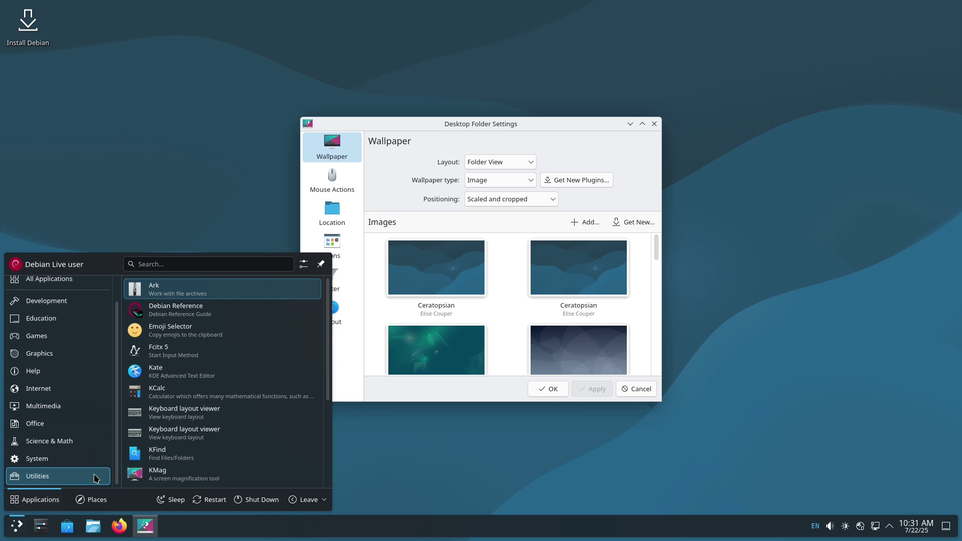
Close the launcher, look through the available wallpaper images, and cancel the Desktop Folder Settings dialog.
click(558, 441)
scroll(660, 285, down, 2)
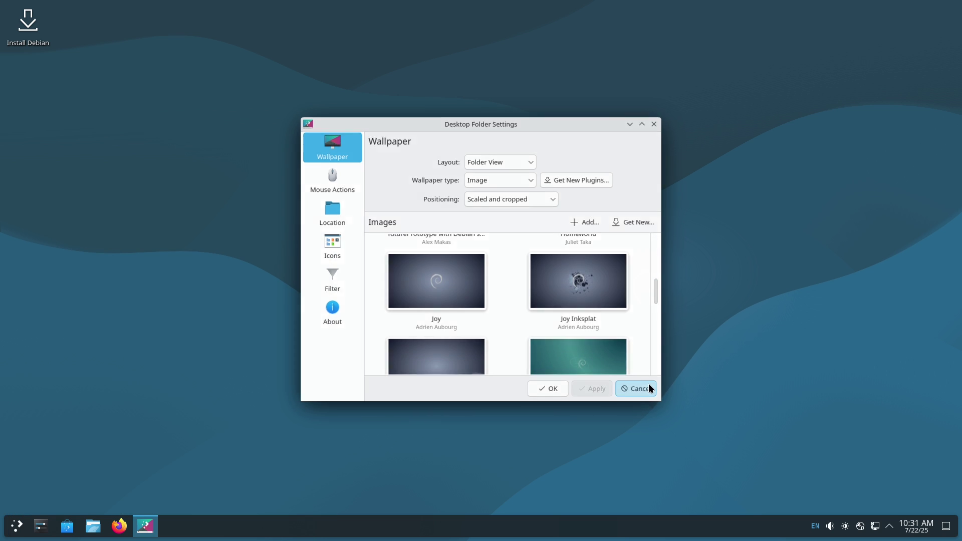
click(647, 389)
View the Shut Down confirmation screen and cancel it.
click(20, 526)
click(263, 497)
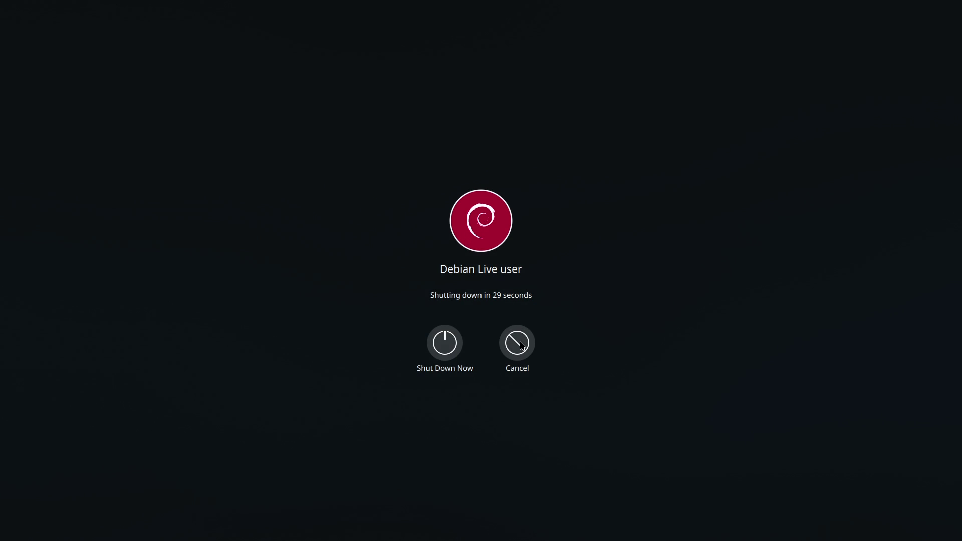
click(518, 343)
Log out of the KDE Plasma session immediately.
click(17, 526)
click(323, 503)
click(309, 471)
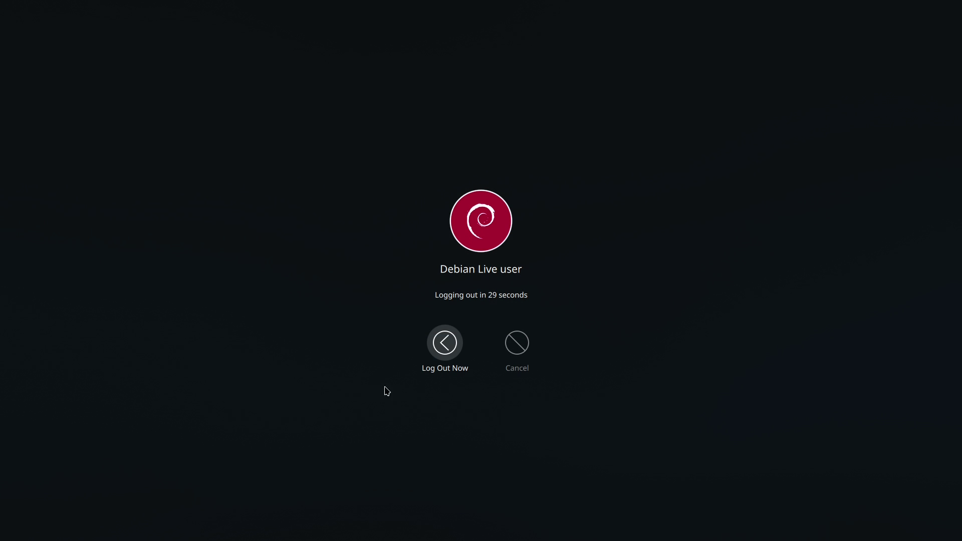
click(432, 337)
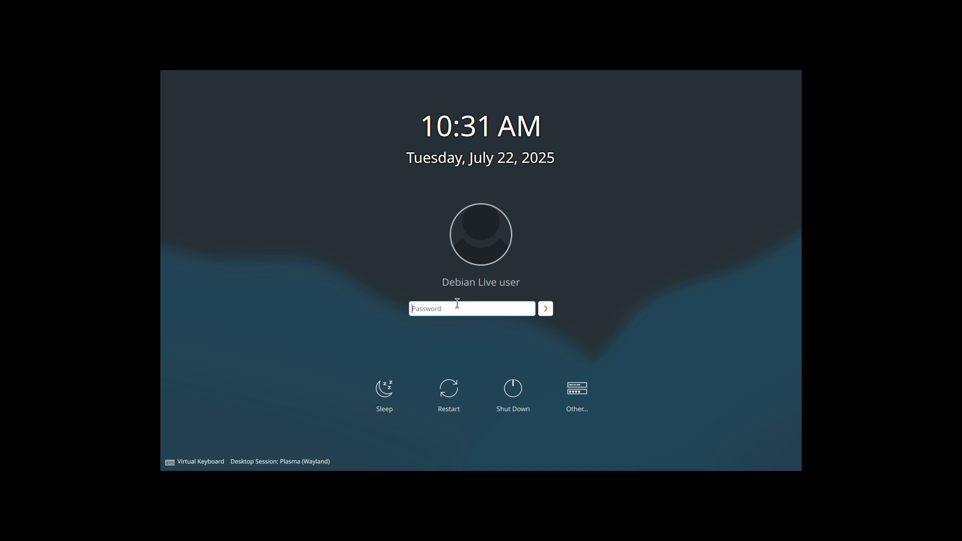
Check the desktop session choices on the login screen and shut down the computer.
click(318, 460)
click(485, 382)
click(513, 388)
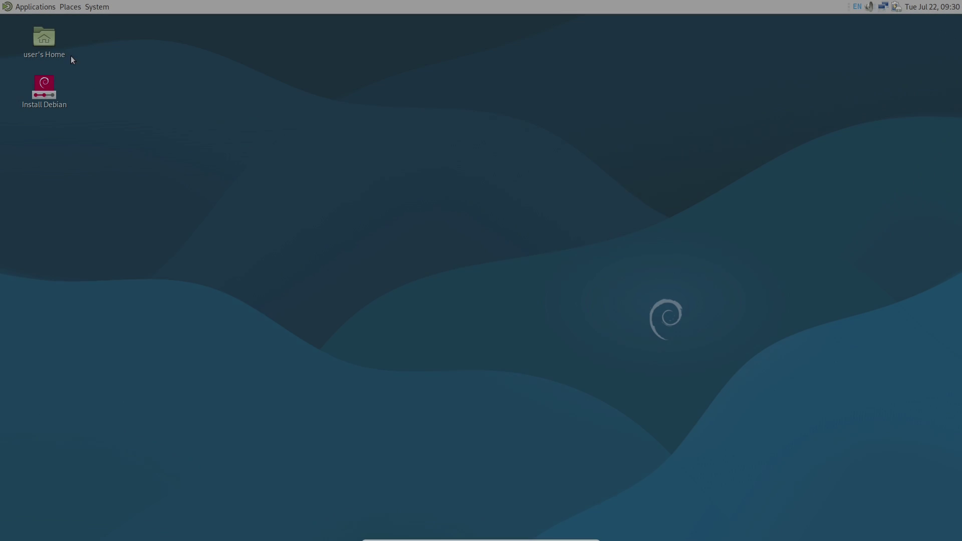
In the MATE desktop, open MATE System Monitor from the System Tools category and maximize its window.
click(35, 6)
mouse_move(43, 131)
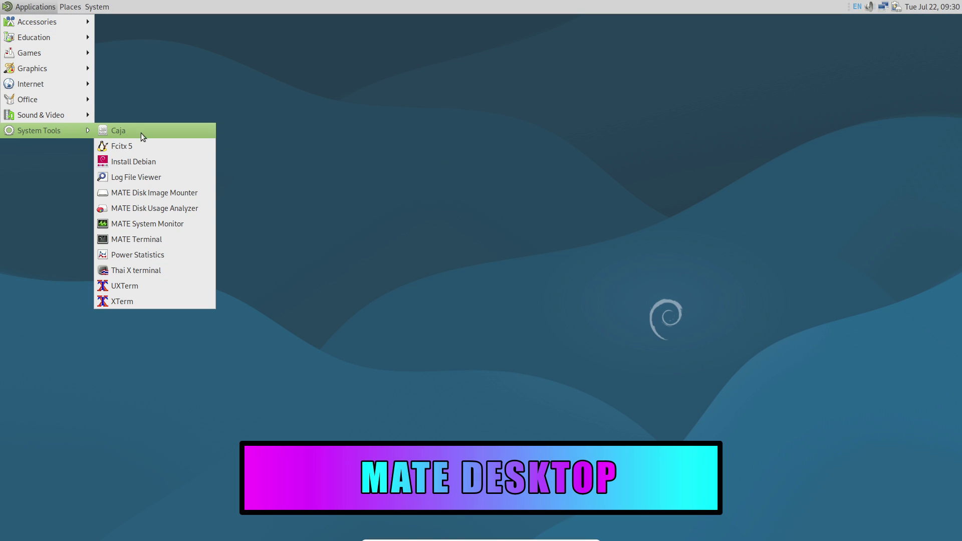
click(154, 220)
click(353, 32)
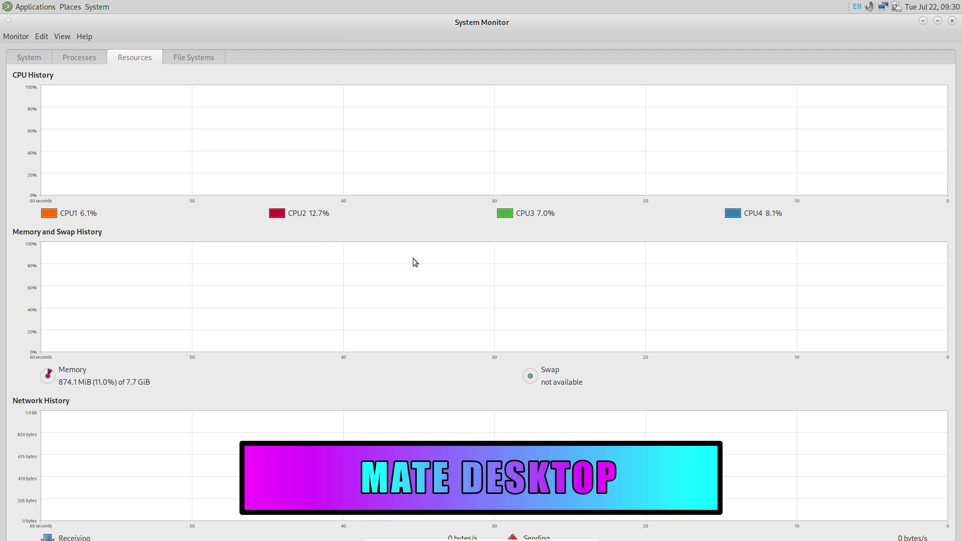
Review the System and Processes pages of MATE System Monitor, highlighting the release line, and return to Resources.
click(30, 58)
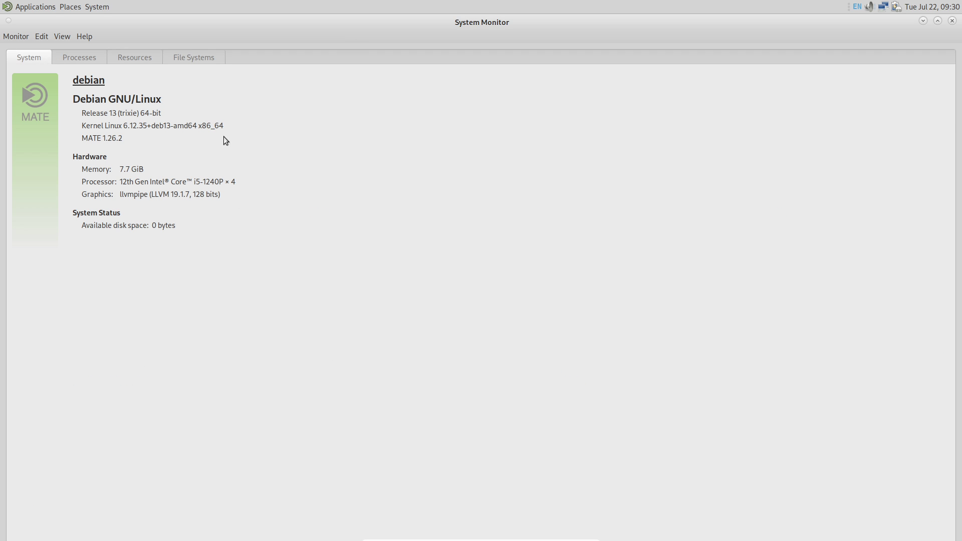
drag(82, 113, 161, 113)
click(68, 53)
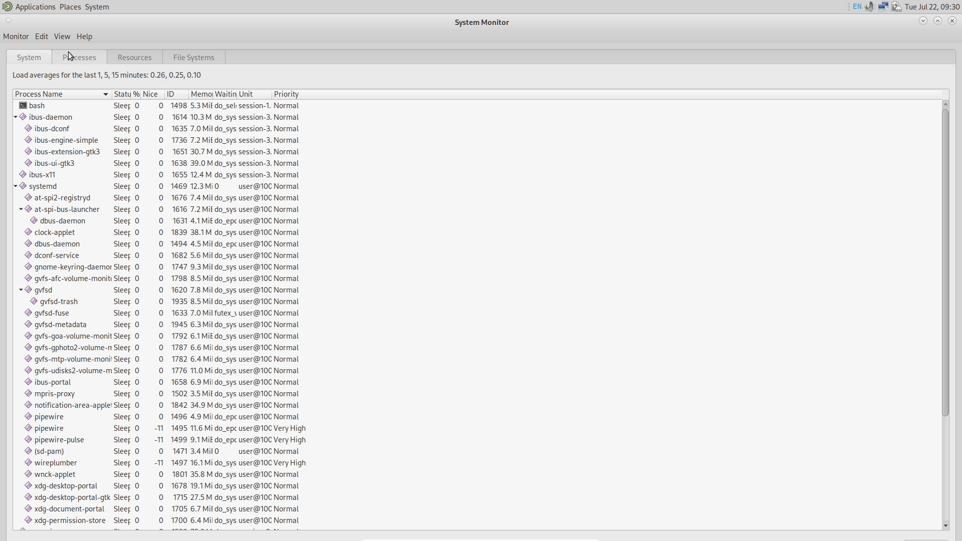
scroll(945, 240, down, 1)
scroll(946, 240, down, 2)
click(143, 60)
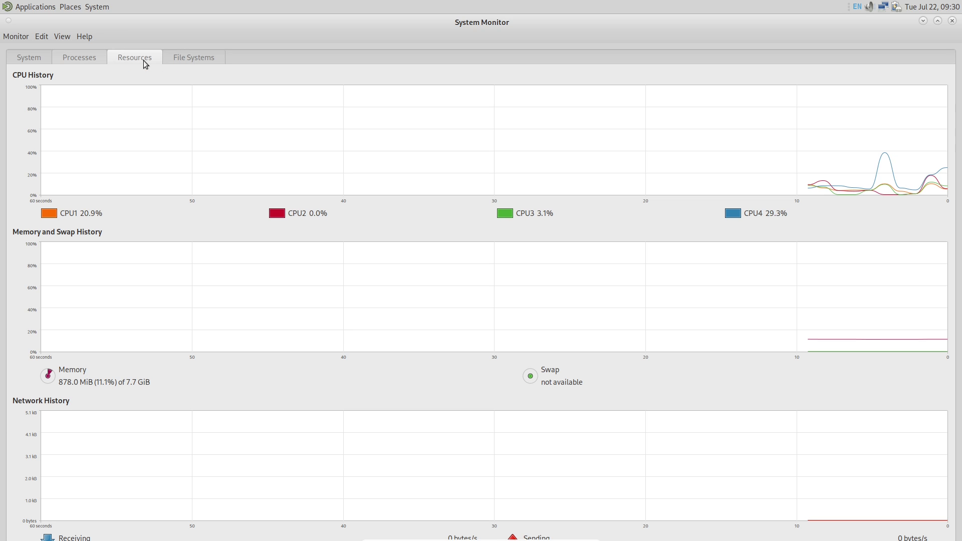
View the About information for System Monitor, dismiss it, and quit System Monitor.
click(84, 36)
click(95, 67)
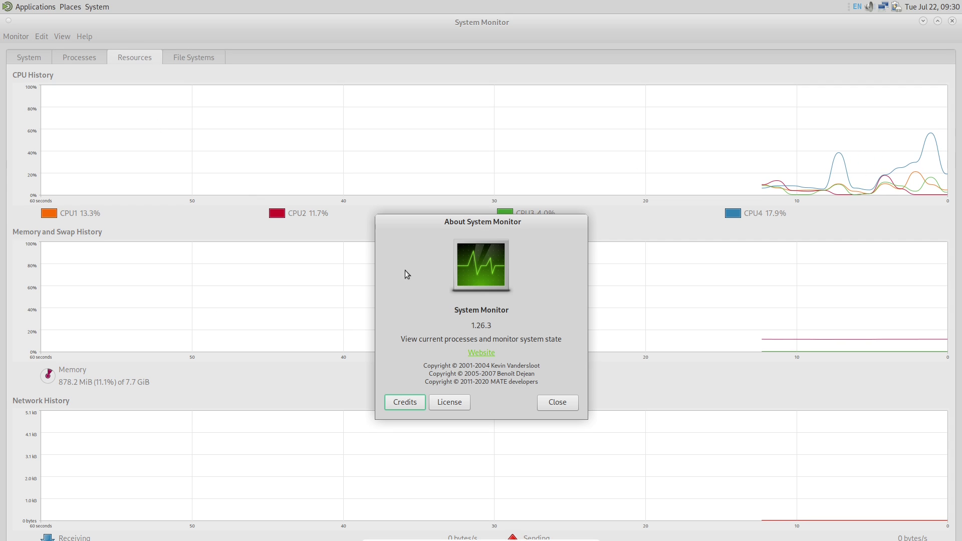
click(558, 403)
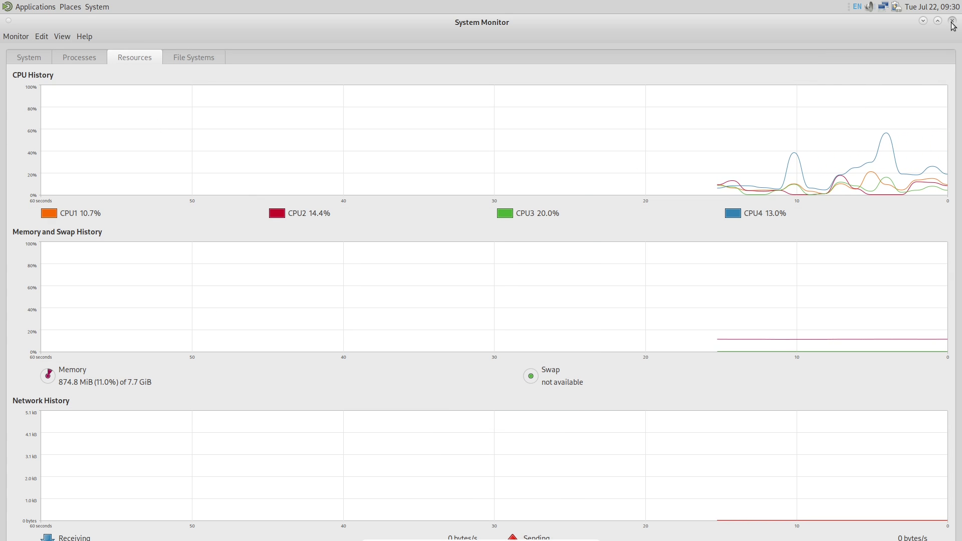
key(ctrl+q)
Open MATE Terminal from the System Tools category and maximize its window.
click(41, 10)
mouse_move(51, 128)
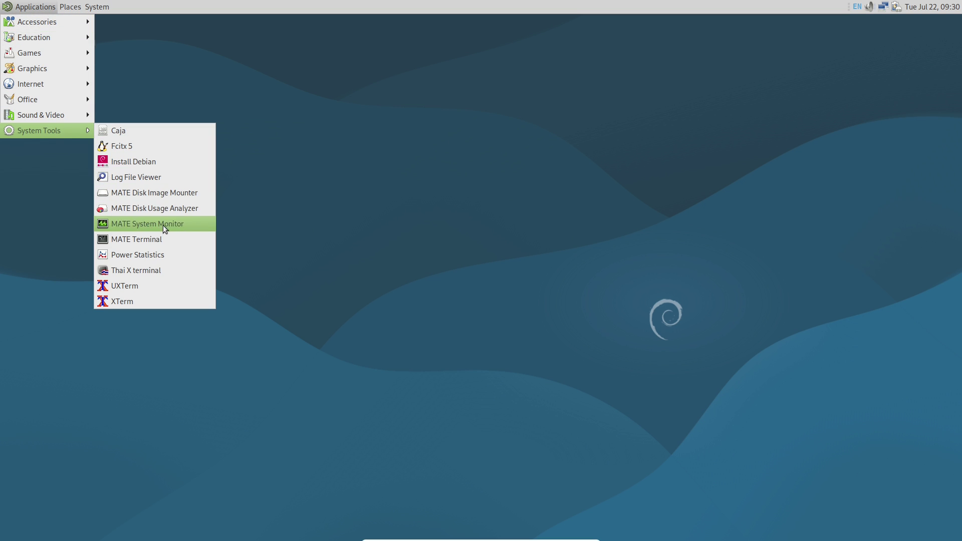
click(164, 236)
click(456, 114)
Open the terminal's Default profile preferences, view the Title and Command and Colors pages, and return to General.
click(28, 37)
click(51, 129)
click(401, 190)
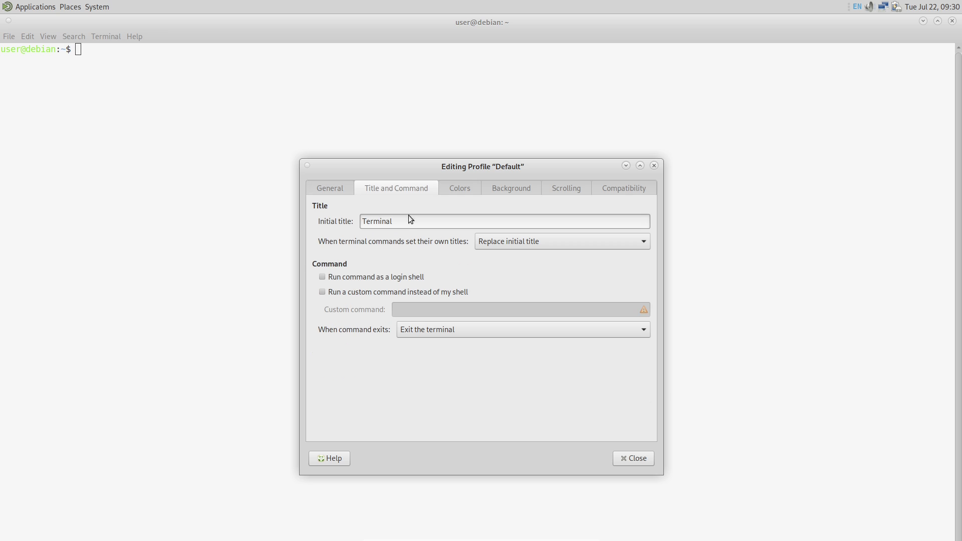
click(465, 191)
click(317, 190)
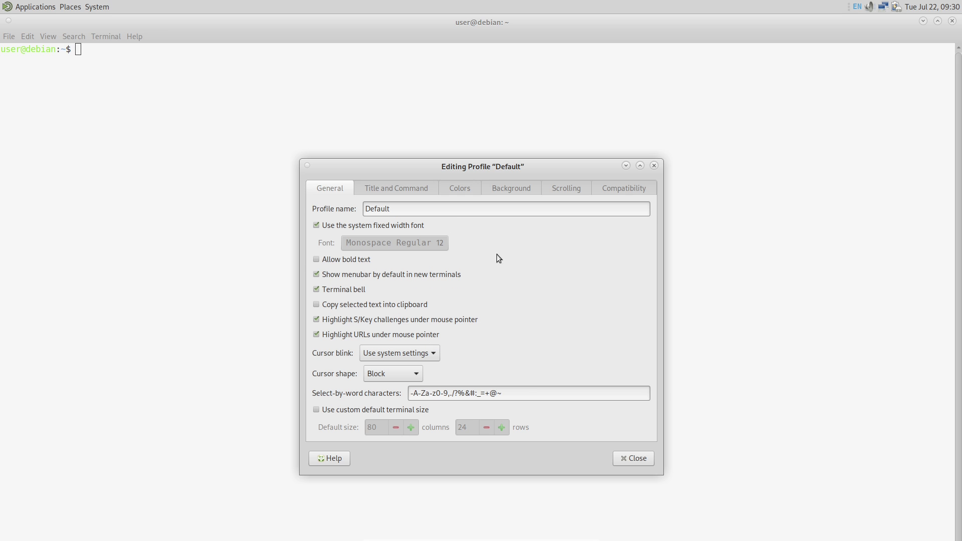
Turn off the system fixed width font, set the terminal font to Monospace Regular 16, and close the profile preferences.
click(340, 228)
click(381, 242)
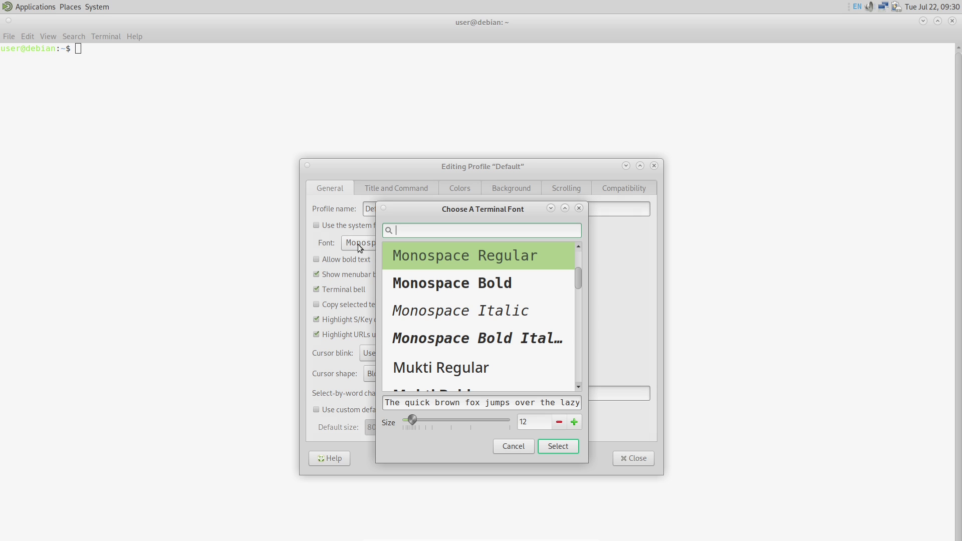
click(574, 424)
click(575, 424)
click(574, 424)
click(557, 449)
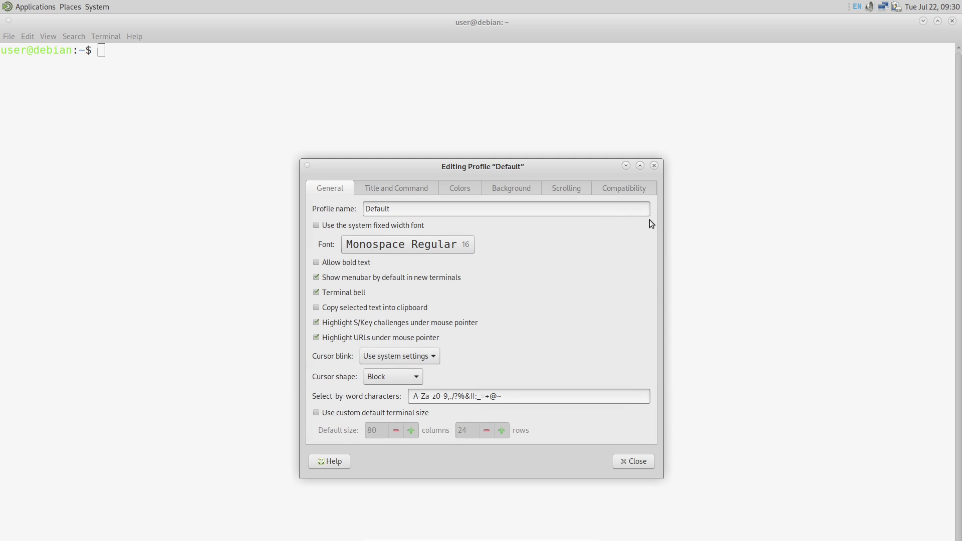
click(654, 166)
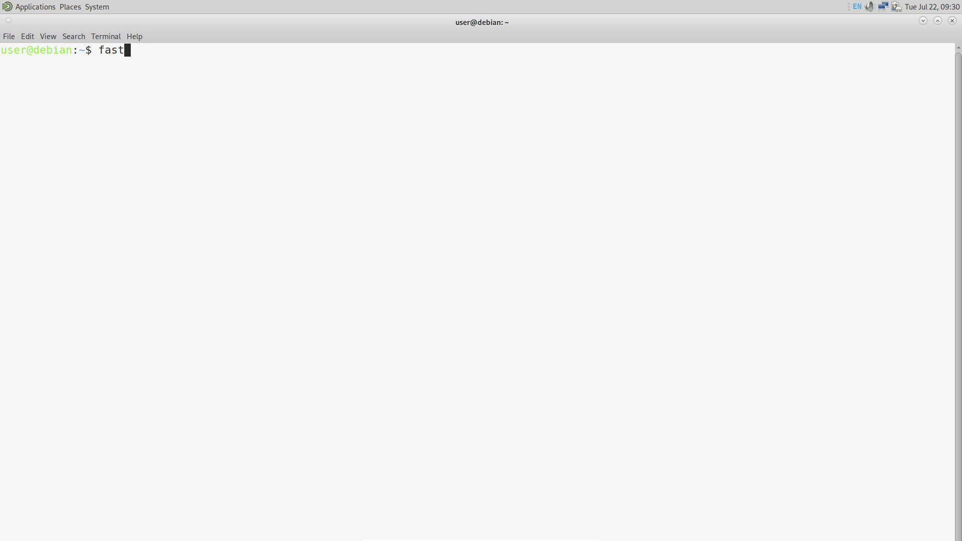
Display system information with fastfetch, and again on a cleared terminal with inxi -sv8.
key(Return)
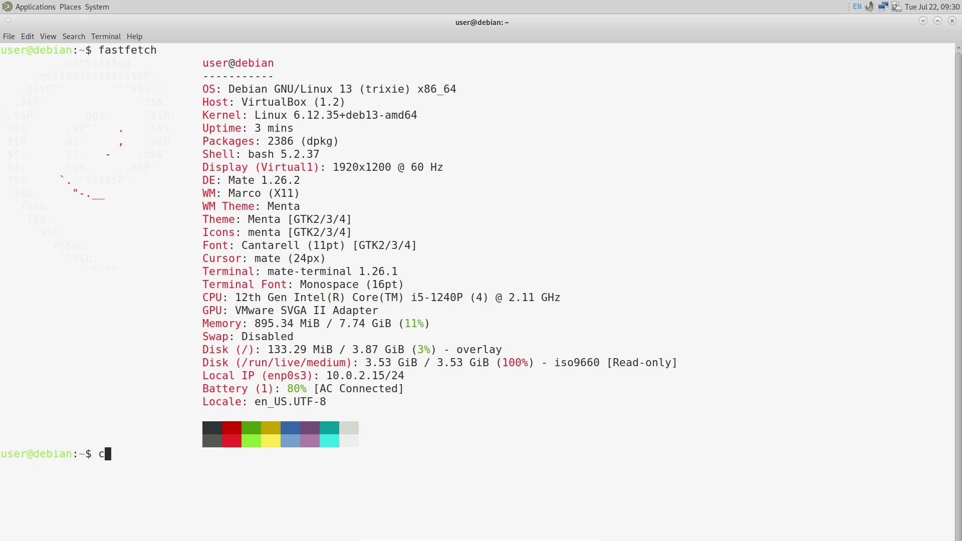
key(Return)
text(inxi -sv8)
key(Return)
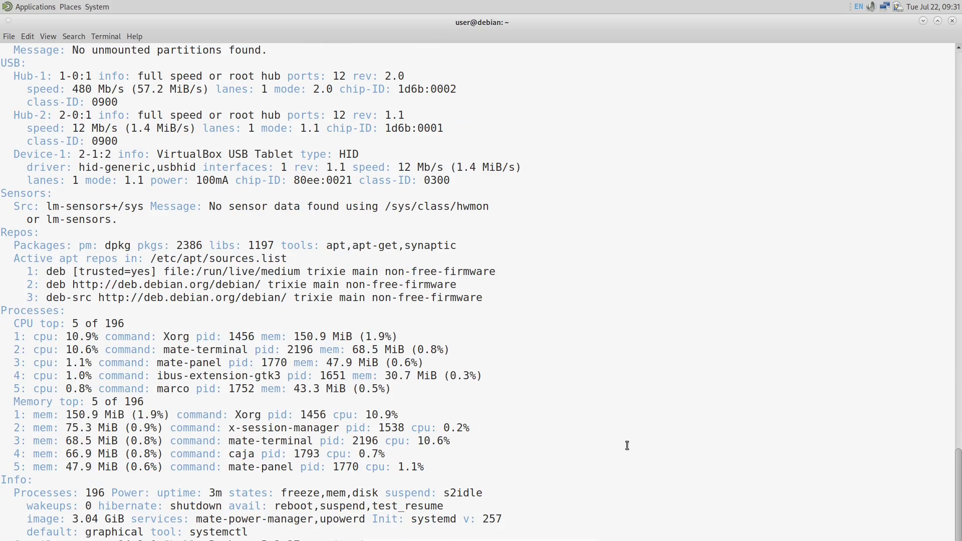
Review the inxi output from the beginning to the end, highlighting sections such as System and Memory.
drag(958, 494, 915, 71)
drag(171, 156, 18, 65)
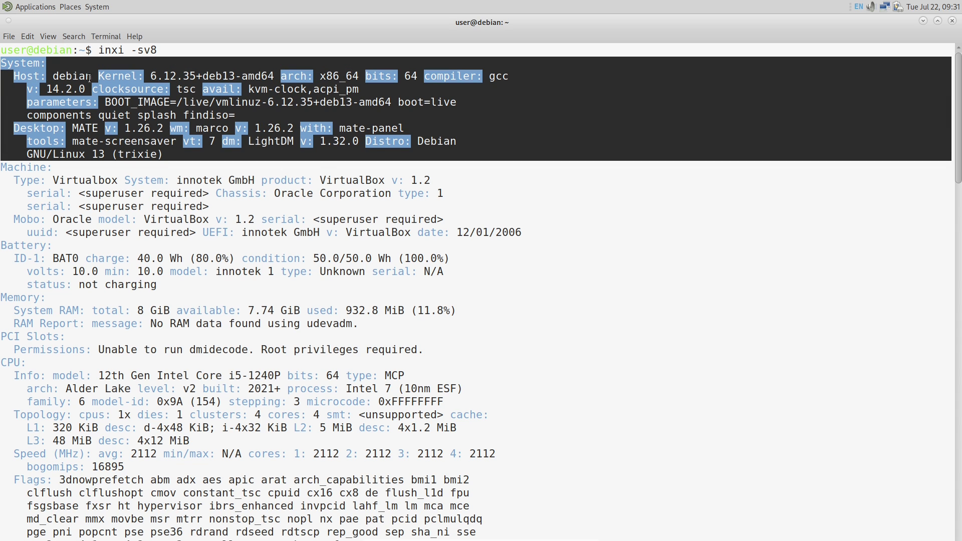
drag(4, 297, 471, 321)
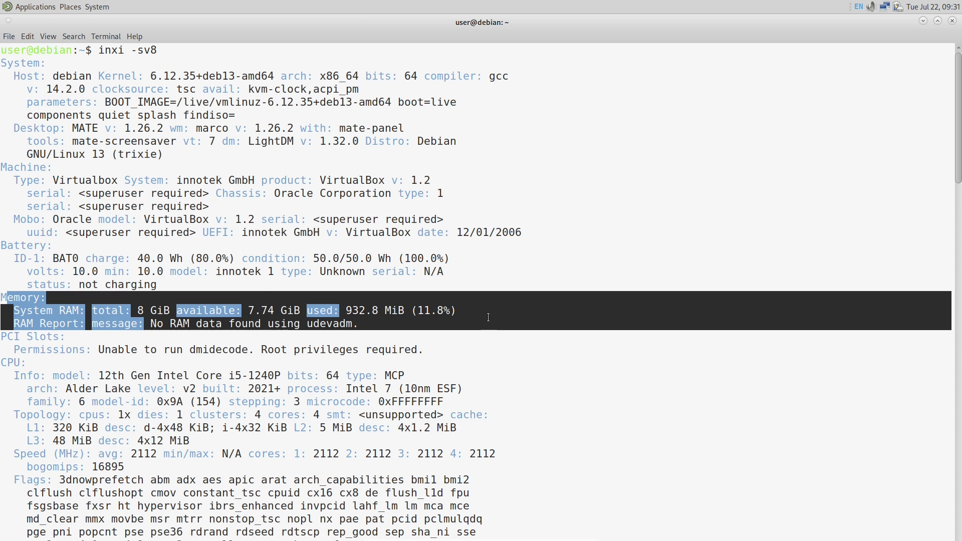
drag(960, 146, 960, 309)
drag(4, 129, 569, 540)
drag(960, 273, 949, 499)
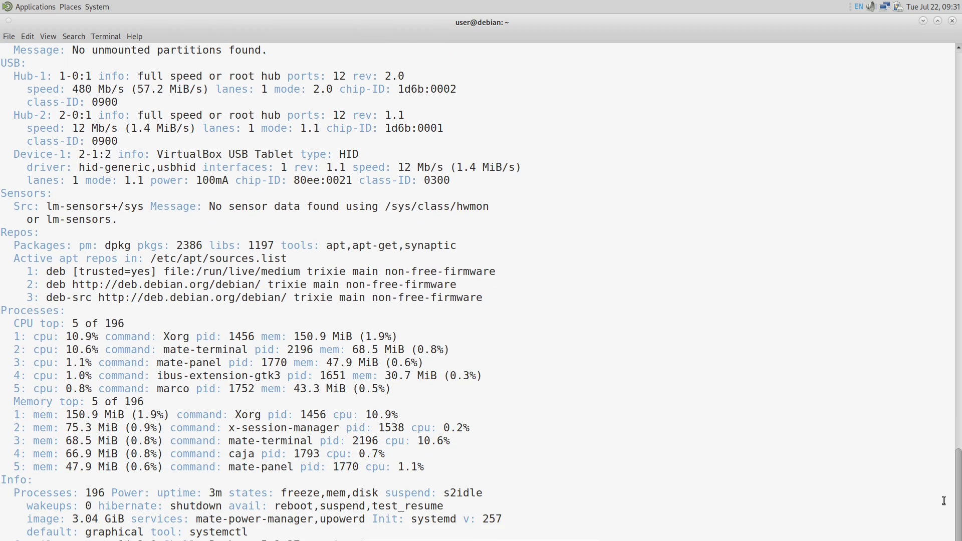
Restore the terminal window from its maximized size and close the terminal.
click(938, 22)
click(520, 420)
drag(480, 392, 722, 458)
drag(709, 421, 77, 356)
click(712, 114)
Open the desktop background settings and look through the application categories.
right_click(421, 153)
click(454, 270)
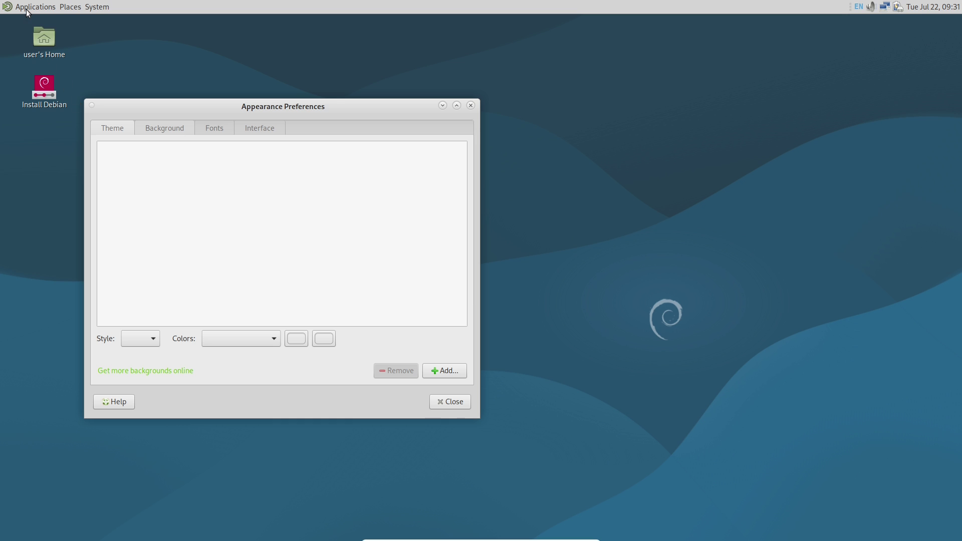
click(26, 10)
mouse_move(41, 52)
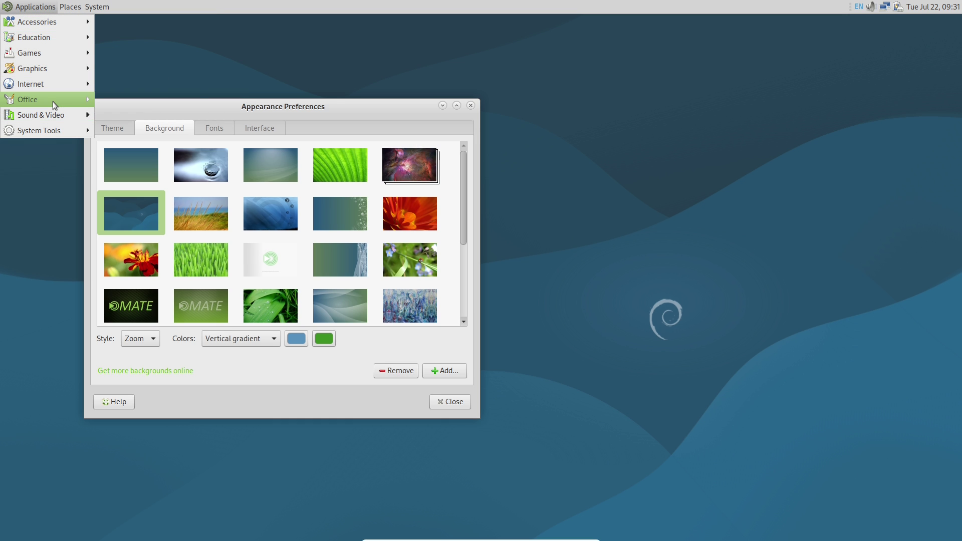
mouse_move(55, 128)
Move the Appearance Preferences window clear of the desktop icons, browse the available themes, and close the window.
click(310, 106)
drag(311, 106, 453, 106)
click(255, 128)
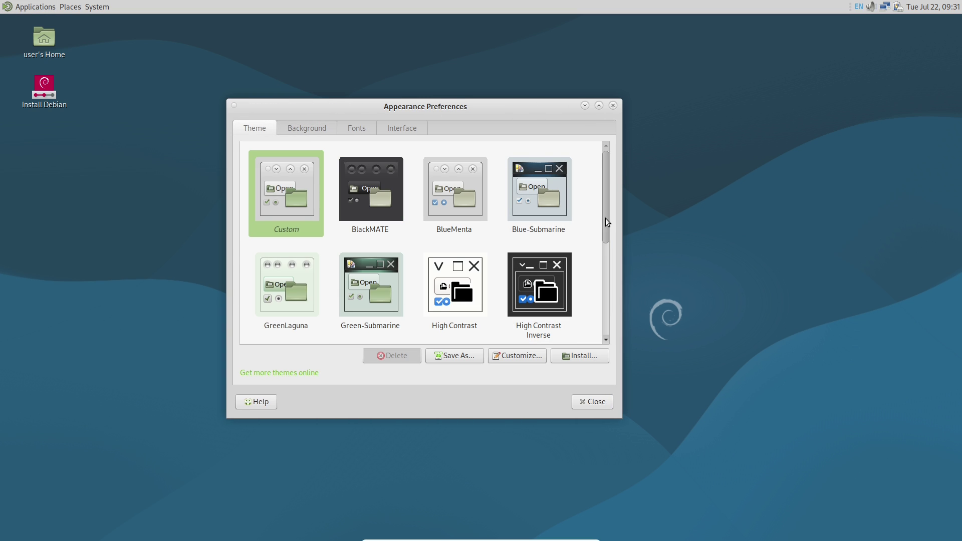
scroll(605, 221, down, 5)
click(592, 401)
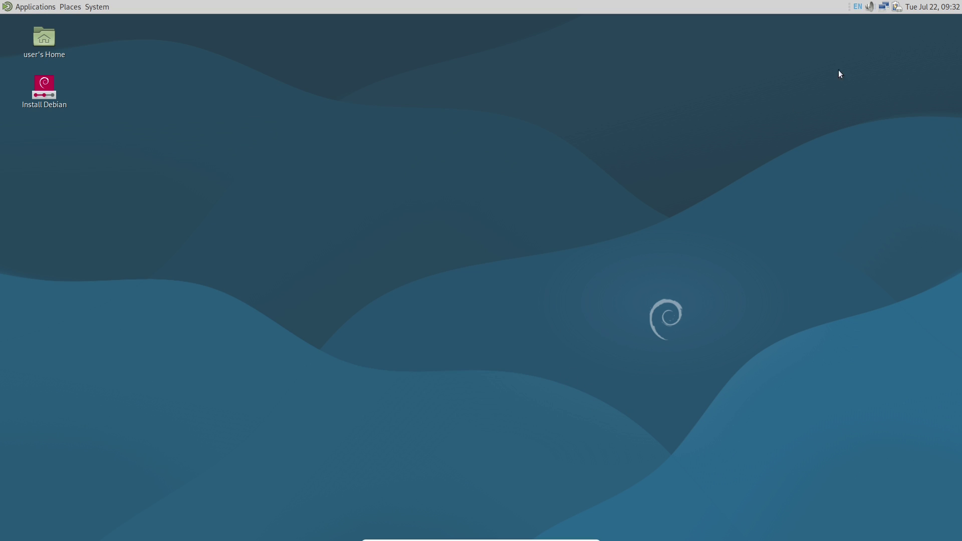
View the clock's calendar and the About Panels information, and dismiss both.
click(920, 6)
right_click(556, 7)
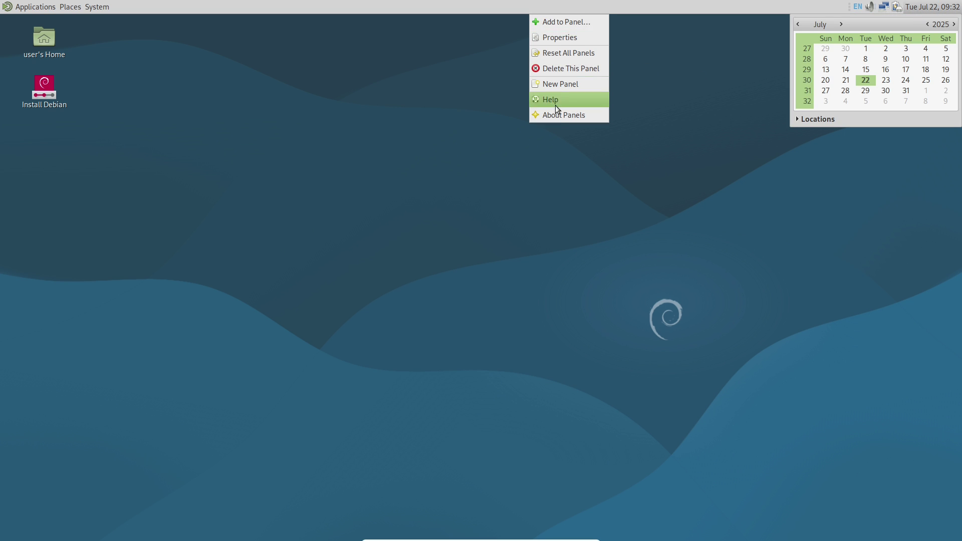
click(556, 114)
click(587, 377)
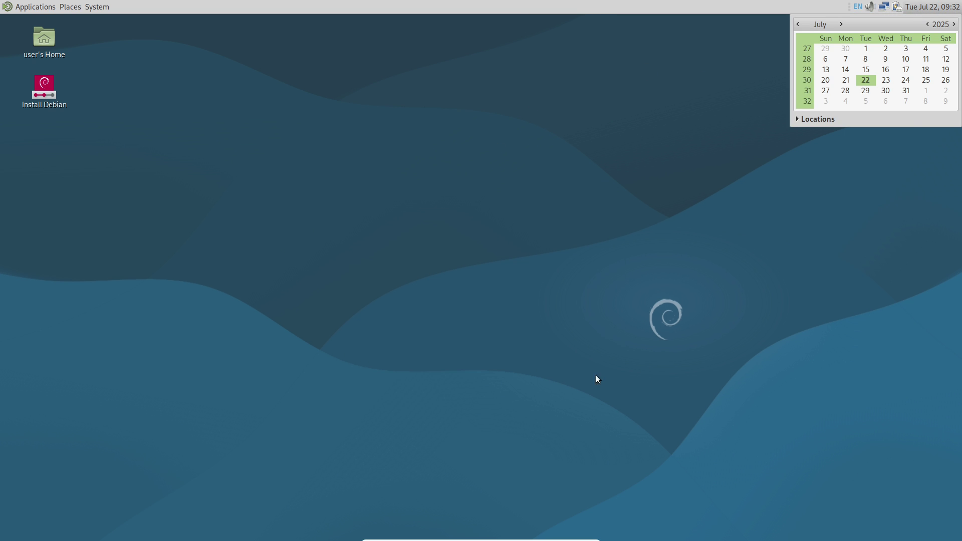
click(914, 8)
Look over the application categories and system options, open the shut-down dialog, and dismiss it.
click(35, 7)
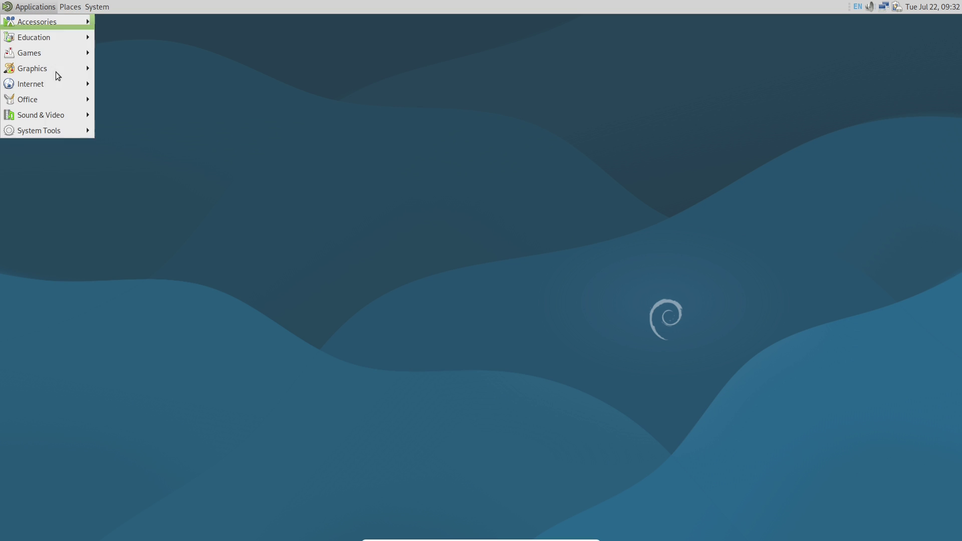
mouse_move(91, 9)
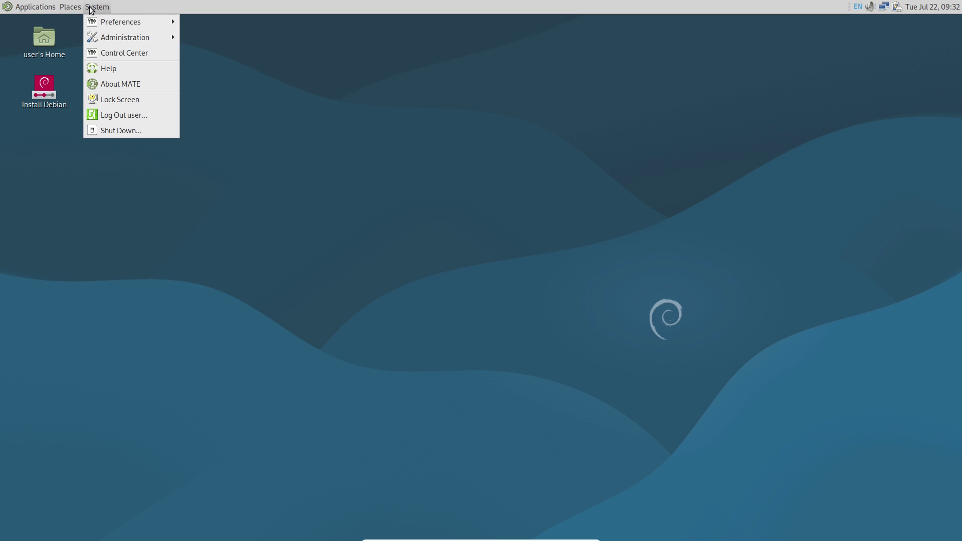
click(119, 129)
click(517, 353)
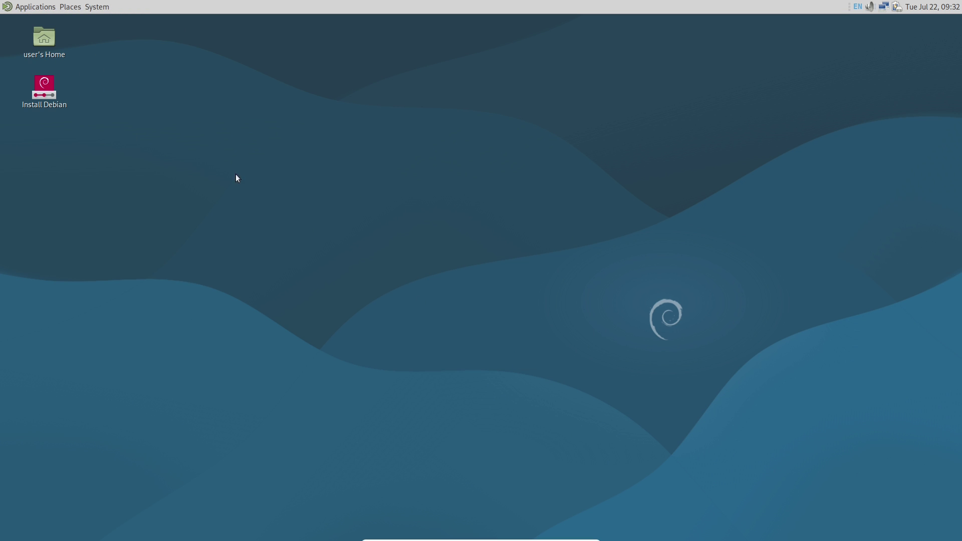
Log out of the MATE session and check the desktop session choices on the login screen.
click(92, 8)
click(124, 108)
click(534, 353)
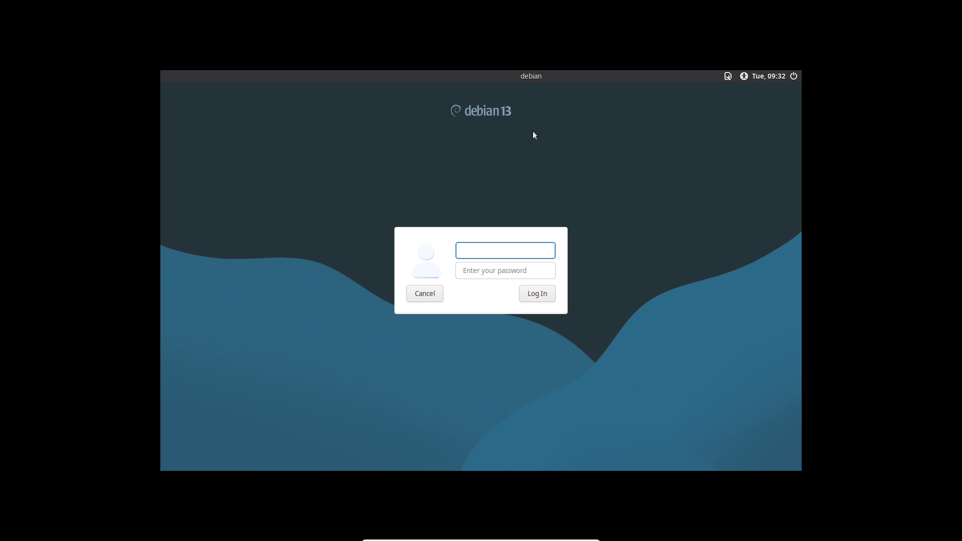
click(728, 77)
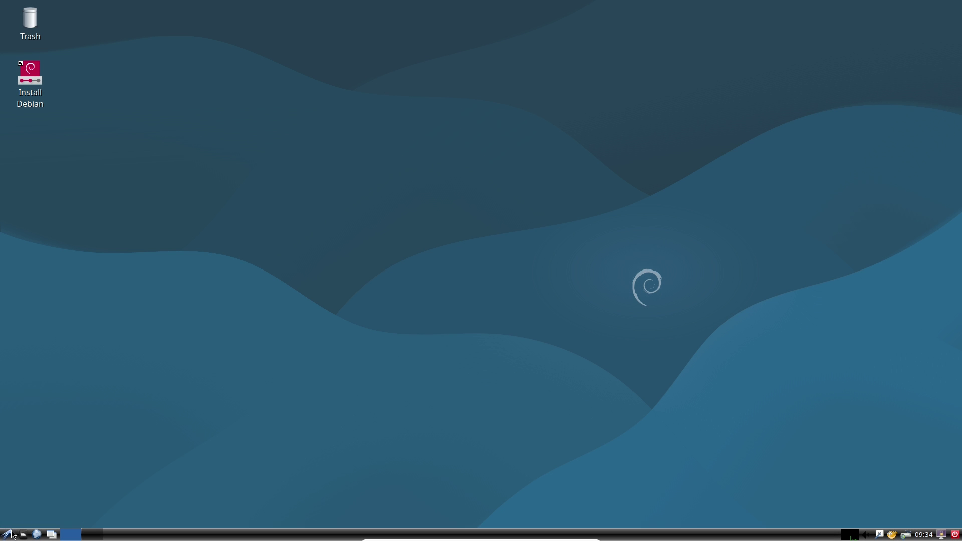
In the LXDE desktop, open Task Manager from the System category and maximize its window.
click(9, 535)
mouse_move(47, 479)
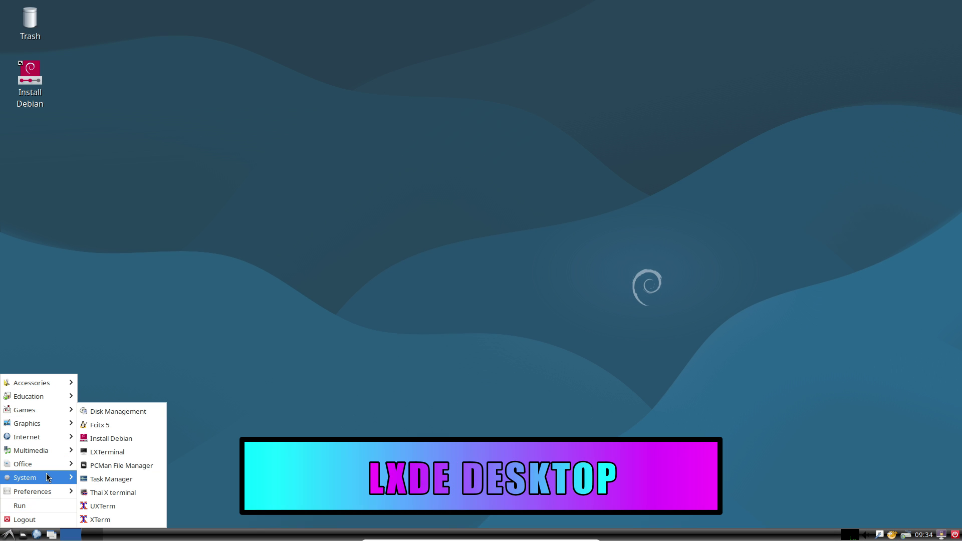
click(115, 479)
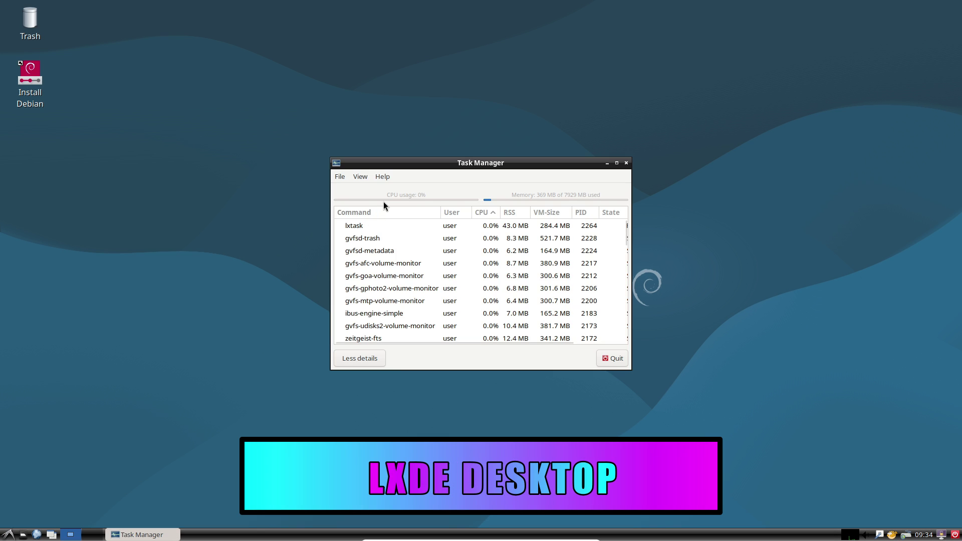
click(615, 163)
View the About information for LXTask, dismiss it, and close Task Manager.
click(51, 19)
click(63, 34)
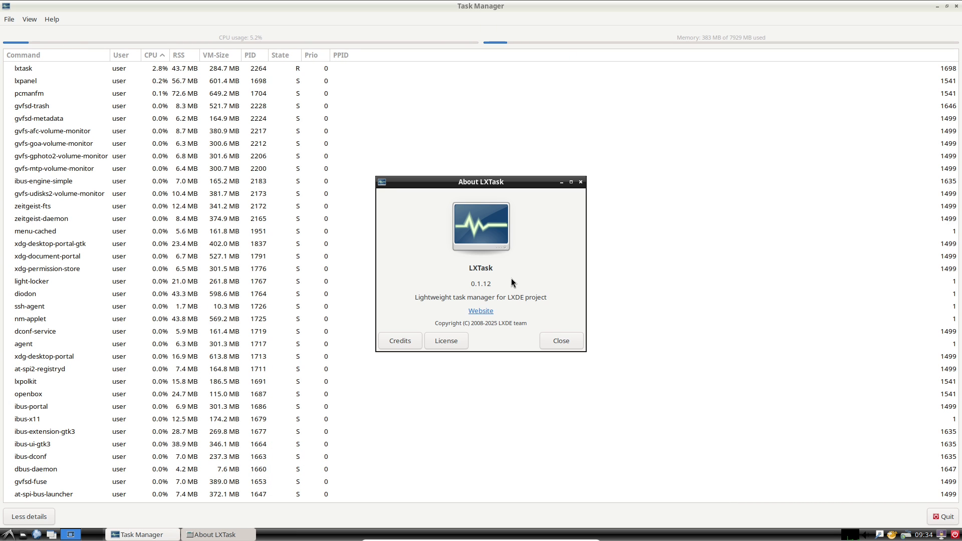
click(574, 343)
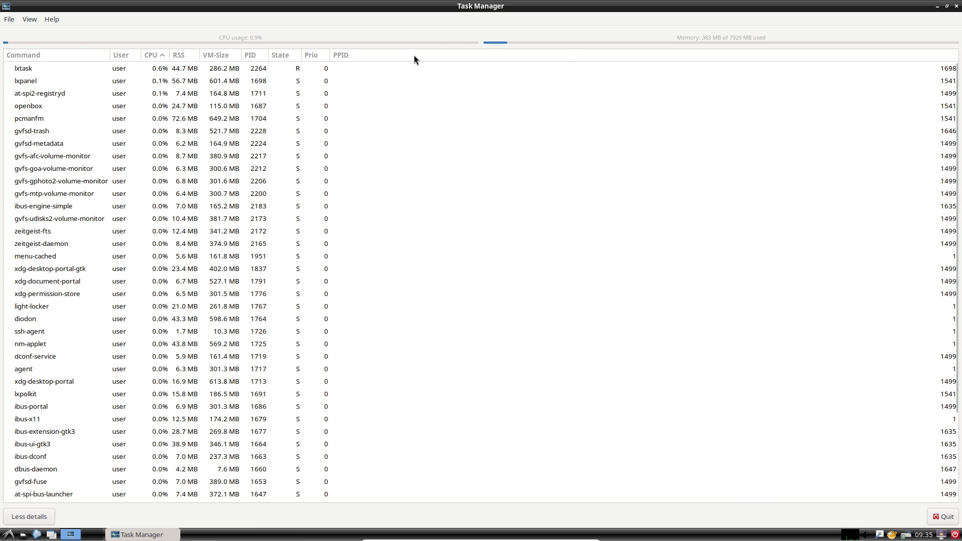
click(956, 6)
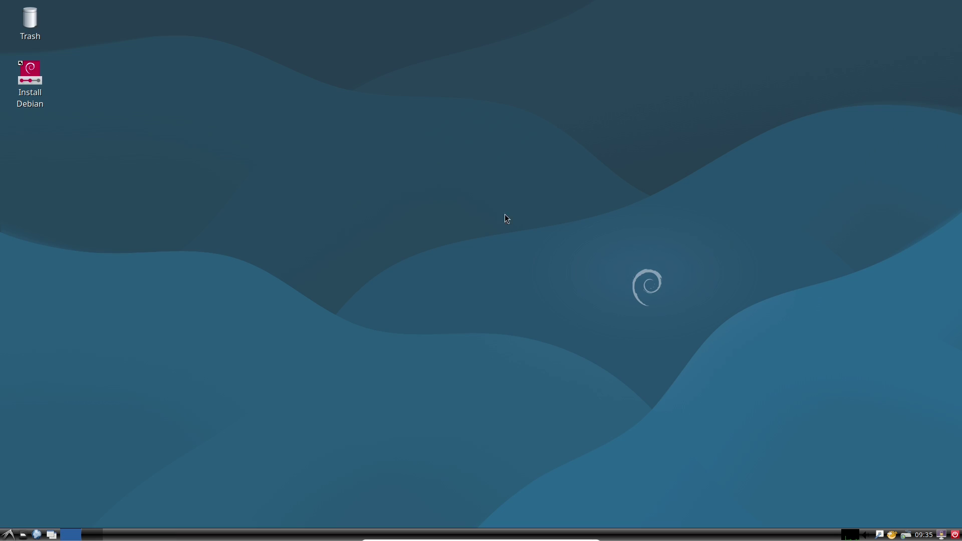
Browse the LXDE application categories, open LXTerminal from System, and maximize its window.
click(15, 534)
mouse_move(39, 381)
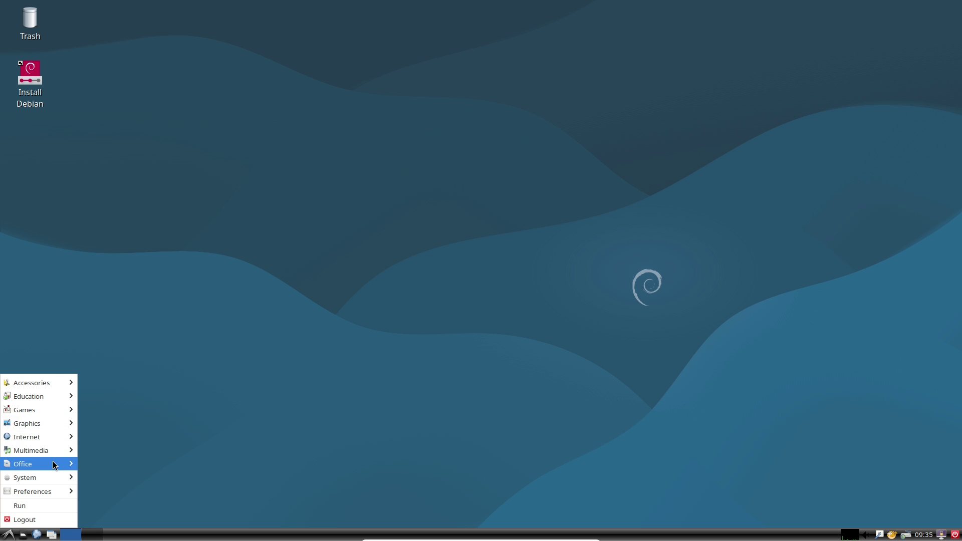
mouse_move(54, 465)
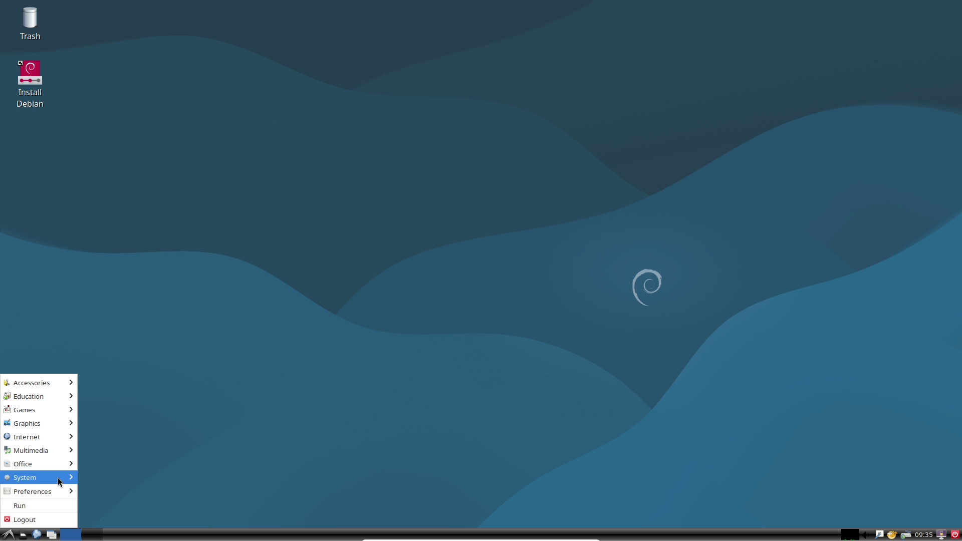
click(118, 450)
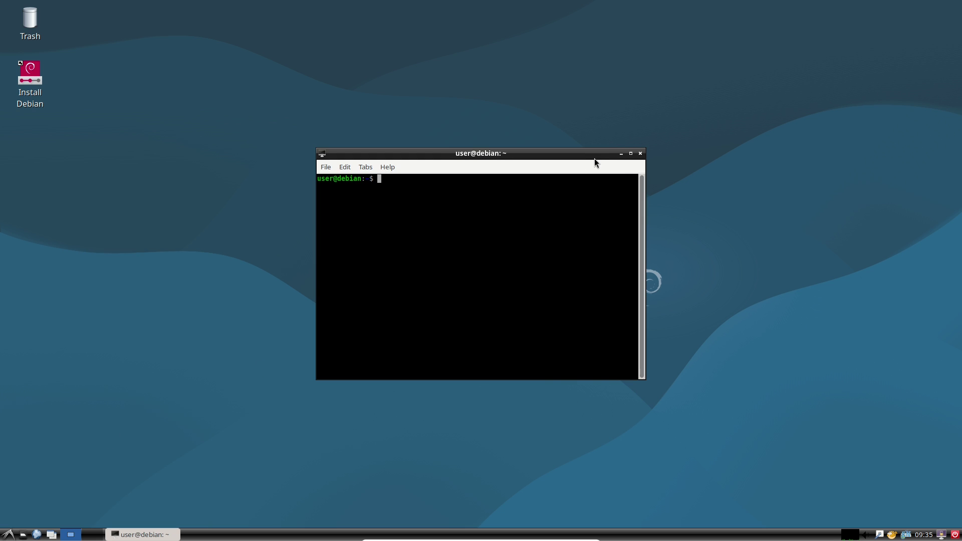
double_click(594, 158)
In the LXTerminal preferences, set the terminal font to Monospace Regular size 16 and apply the change.
click(28, 19)
click(51, 115)
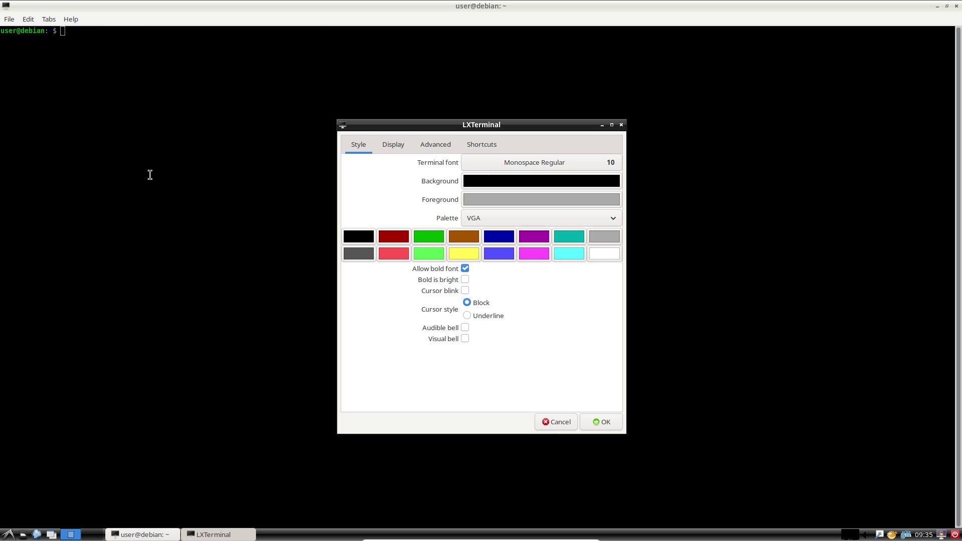
click(492, 161)
click(574, 384)
click(574, 384)
click(574, 384)
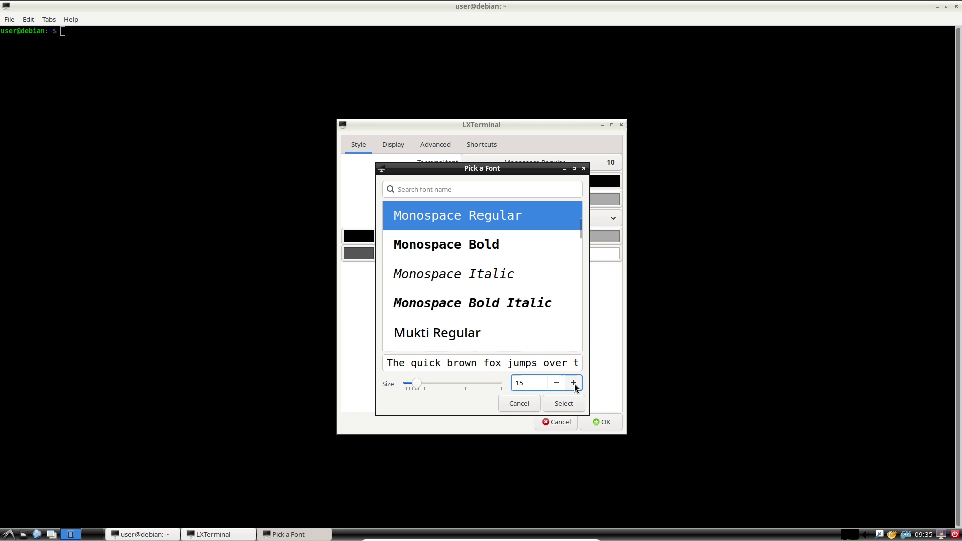
click(574, 384)
click(564, 404)
click(597, 421)
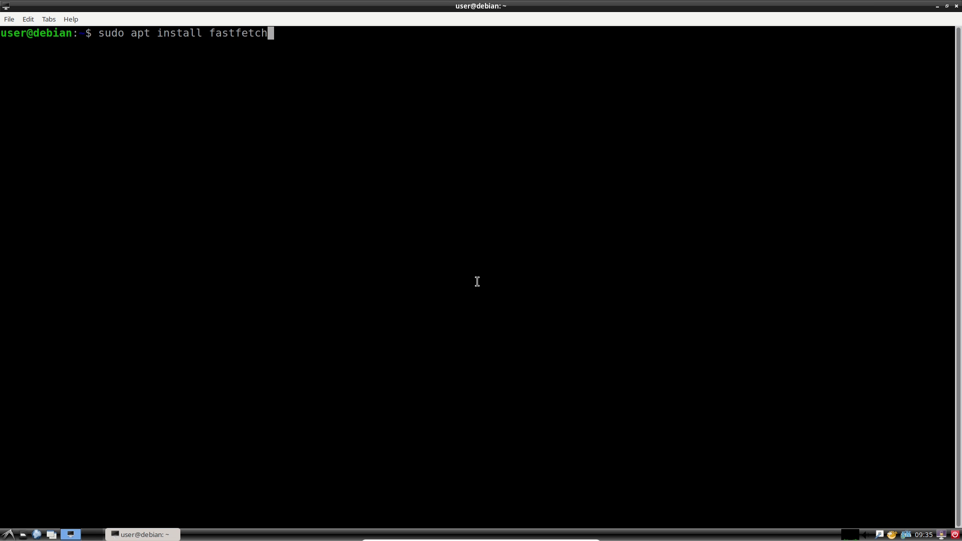
Install the fastfetch package with sudo apt install fastfetch and accept the installation.
key(Return)
key(Return)
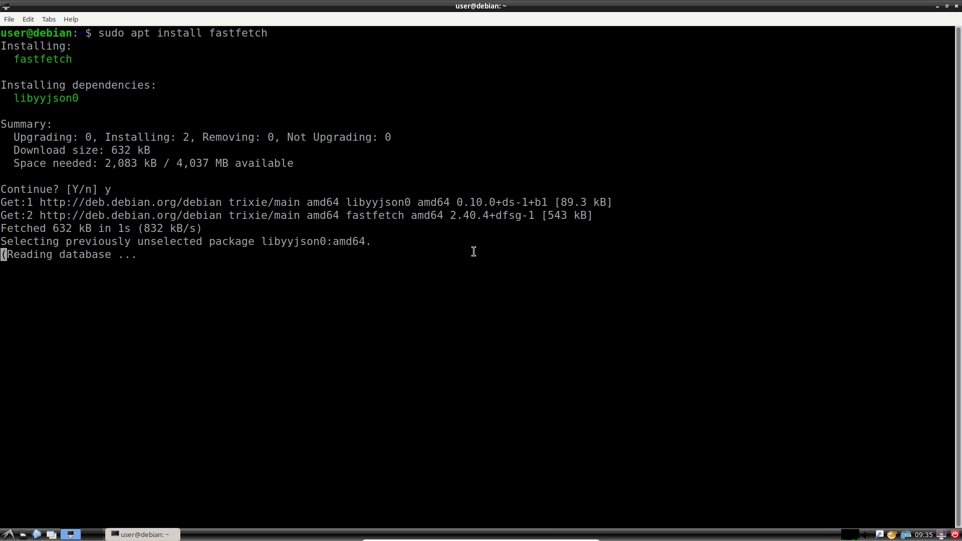
View the About information for LXPanel and dismiss it.
right_click(580, 534)
click(613, 517)
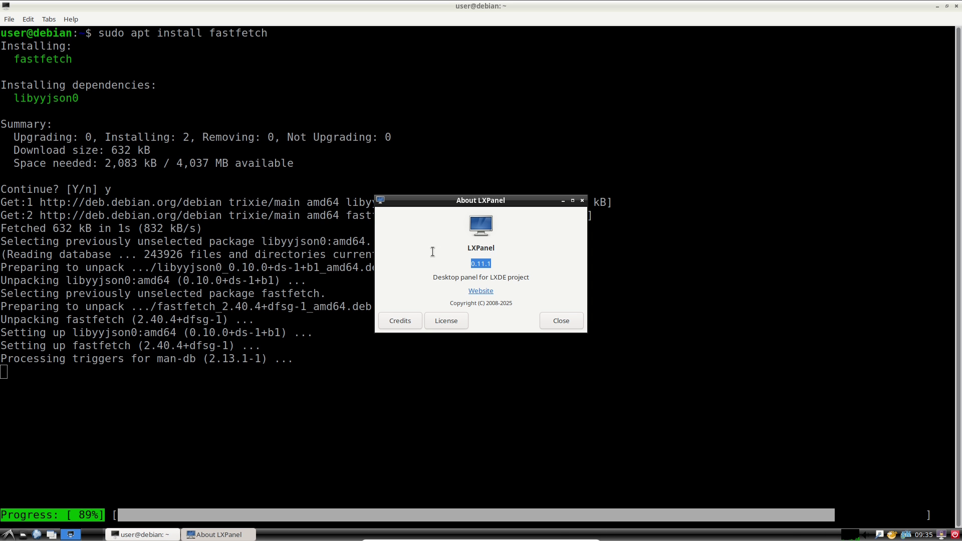
click(562, 321)
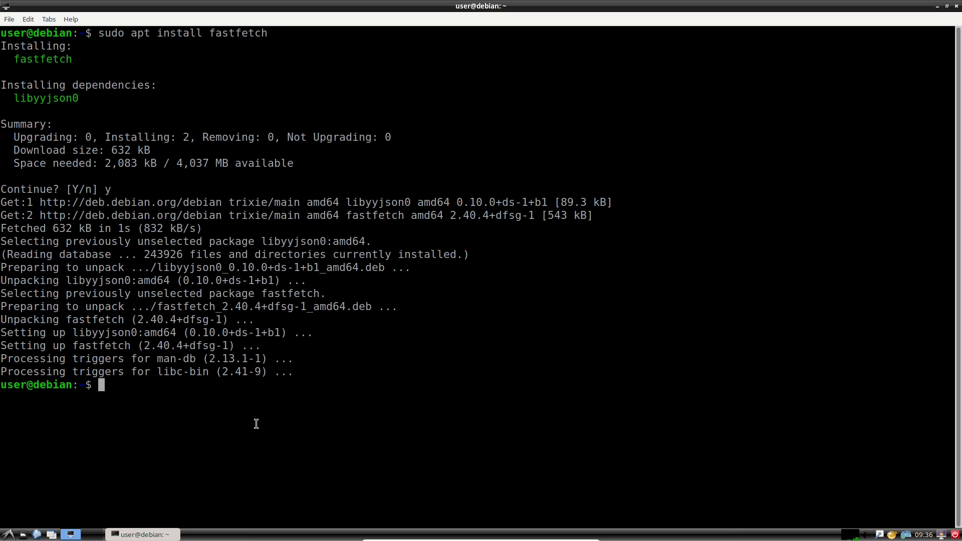
Clear the terminal output and run fastfetch to display the LXDE system summary.
text(cleat)
key(Return)
text(clear)
key(Return)
text(fastfe)
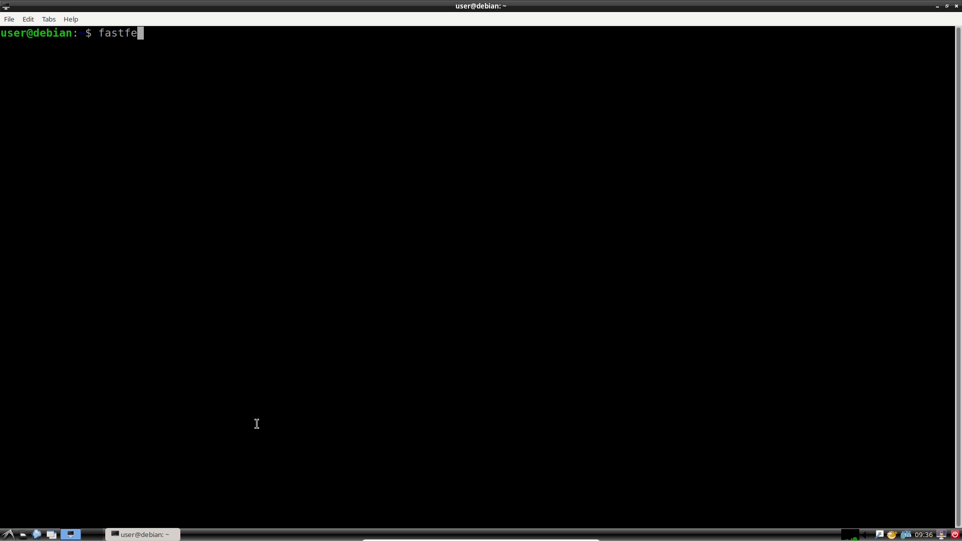
text(tch)
key(Return)
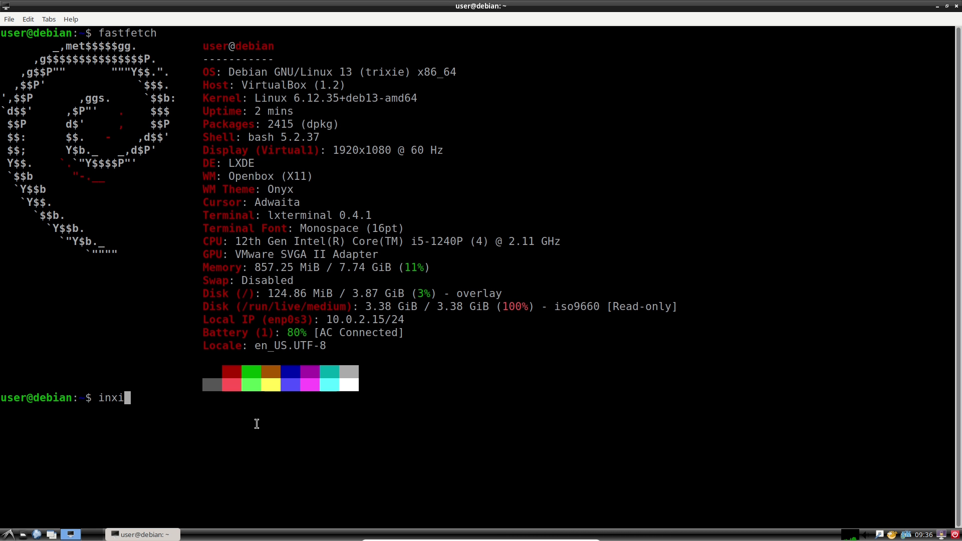
Try to run inxi -sv8, and install the inxi package with apt, accepting the installation.
key(Return)
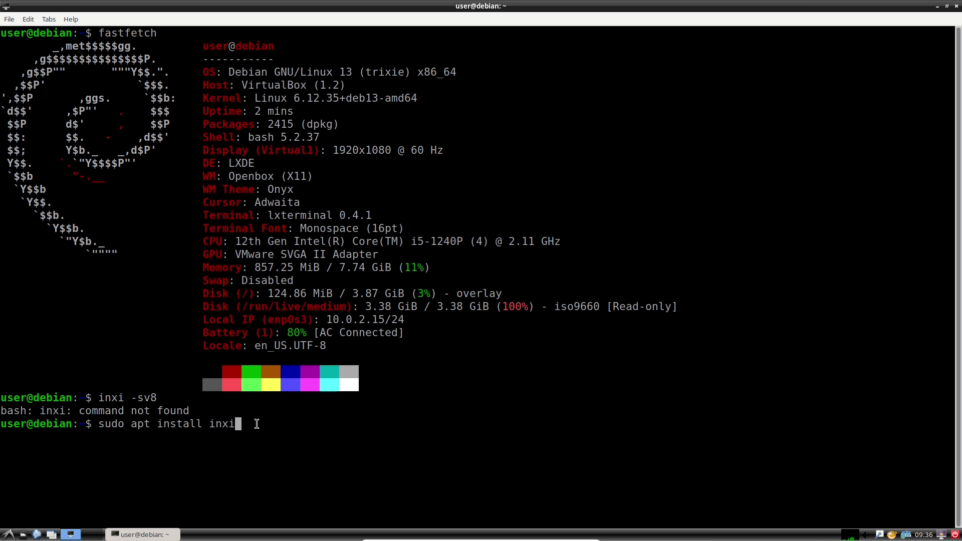
text(sudo apt install inxi)
key(Return)
text(y)
key(Return)
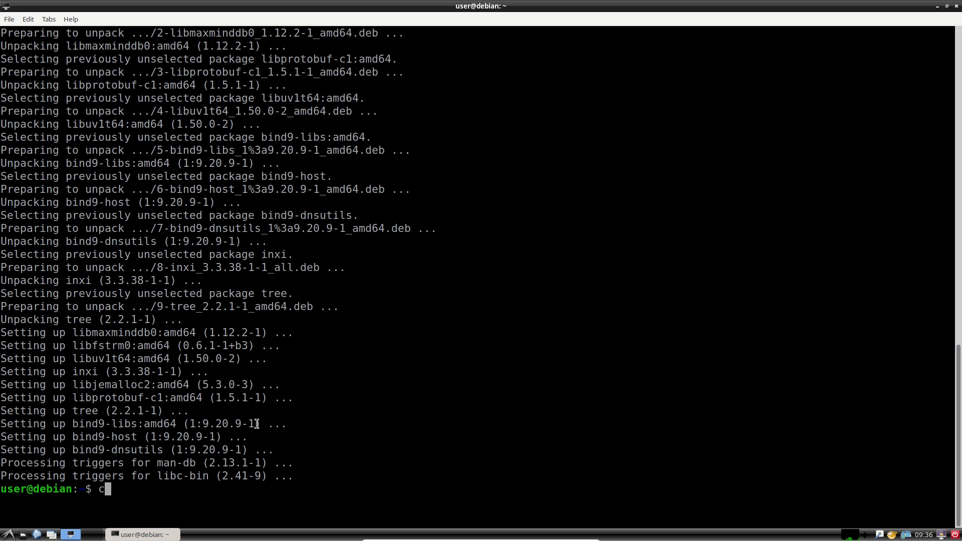
Clear the terminal, run inxi -sv8, and highlight the Info section at the end of the report.
key(Return)
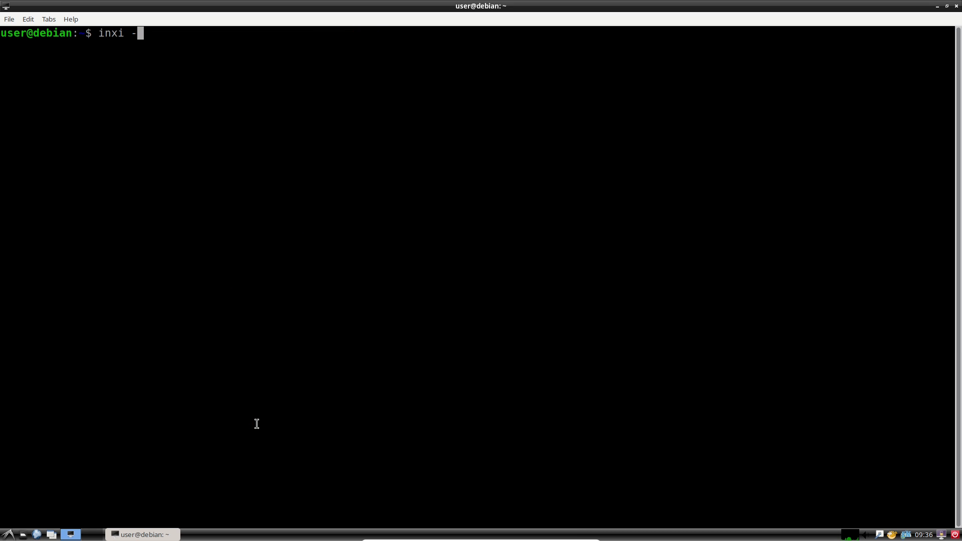
text(inxi -sv8)
key(Return)
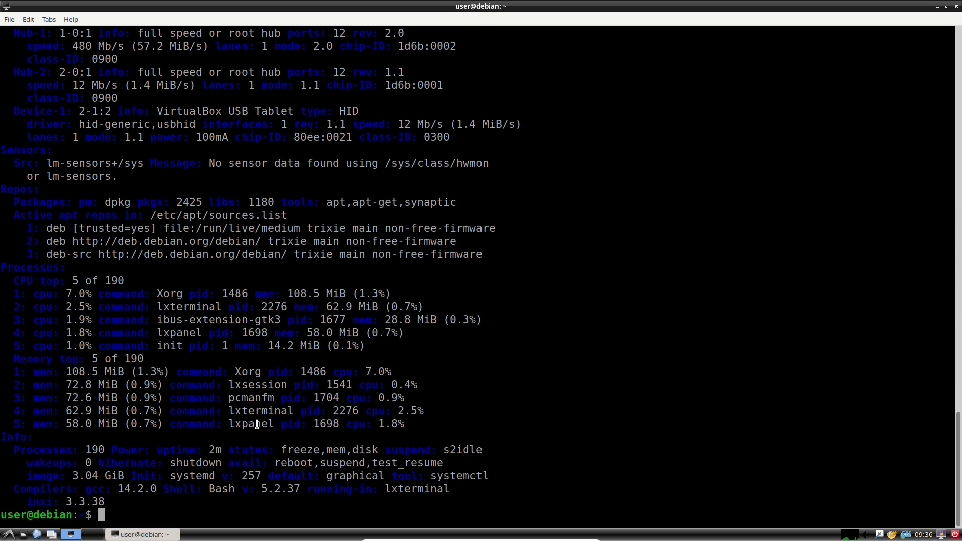
drag(138, 502, 3, 427)
In the LXTerminal preferences, set the color palette to Solarized Light and apply the change.
click(28, 19)
click(39, 108)
click(476, 158)
click(584, 168)
click(518, 218)
click(516, 281)
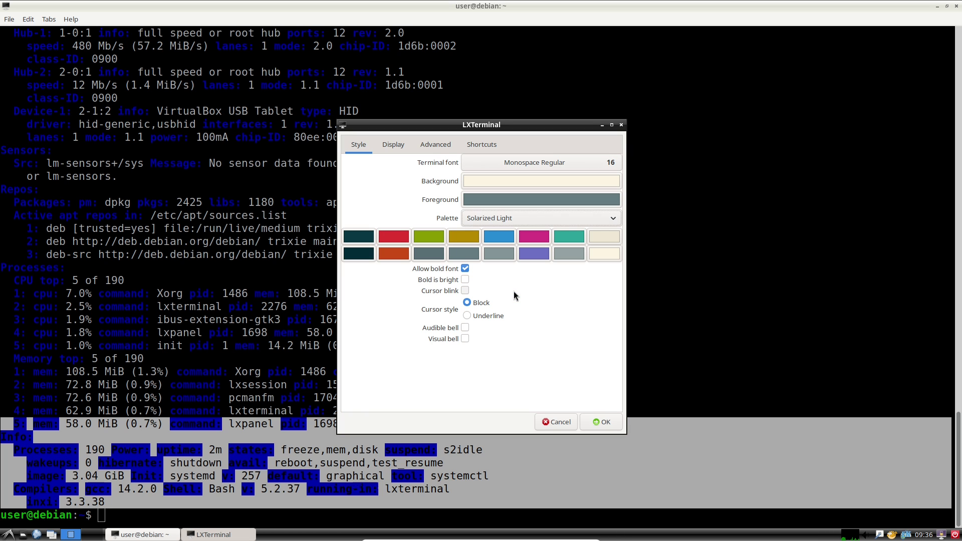
click(602, 422)
Review the system, machine, memory, and CPU sections at the beginning of the inxi report and close LXTerminal.
drag(957, 451, 960, 60)
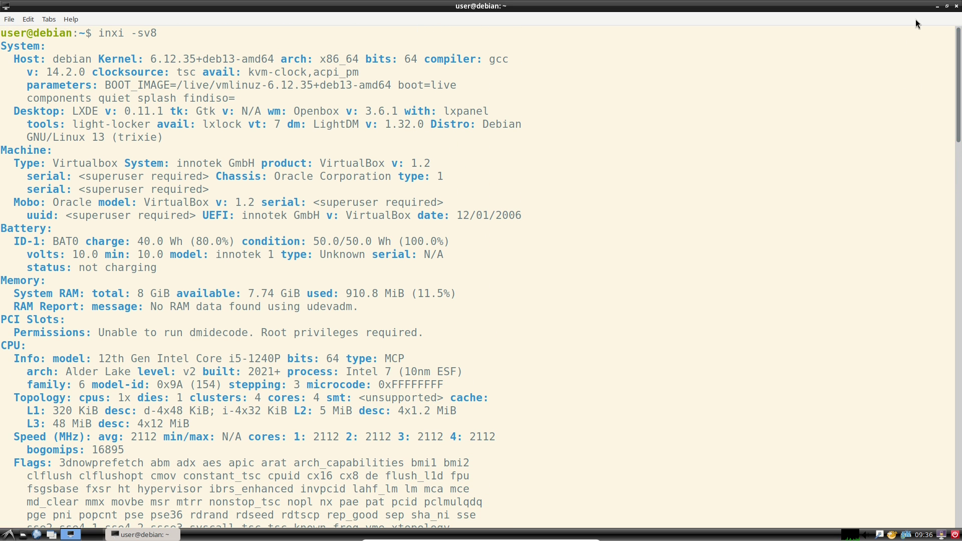
click(958, 6)
View the LXDE Desktop Preferences and the wallpaper image chooser, and close both without changing anything.
right_click(386, 221)
click(429, 299)
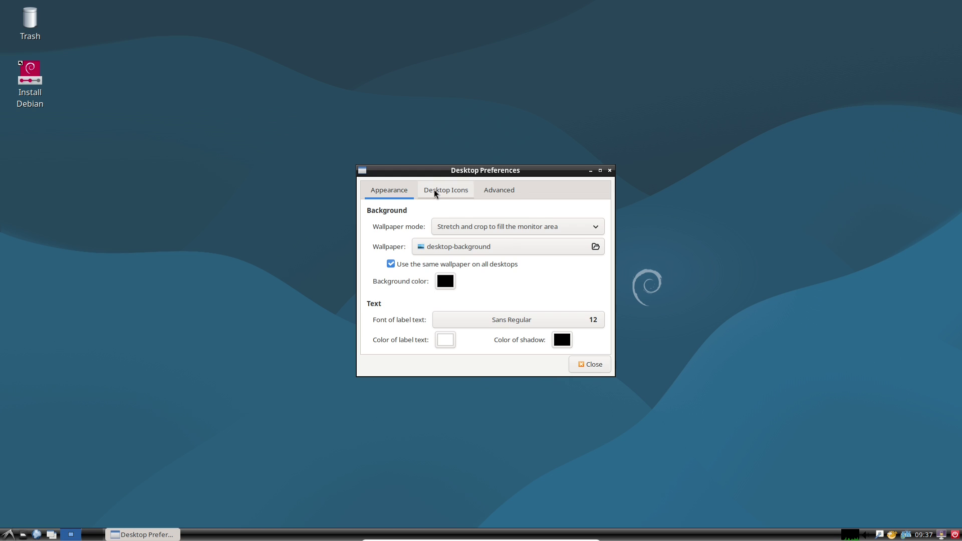
click(597, 247)
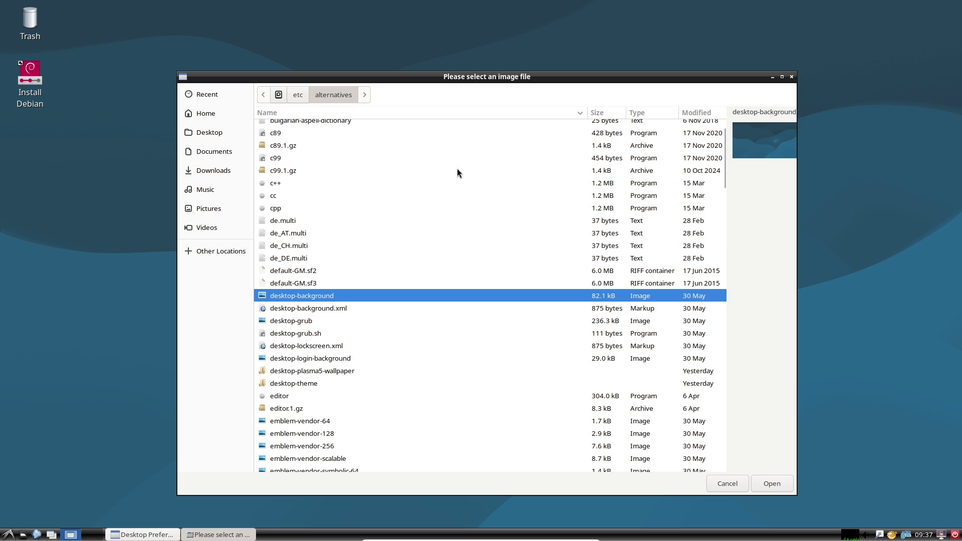
click(791, 78)
click(609, 169)
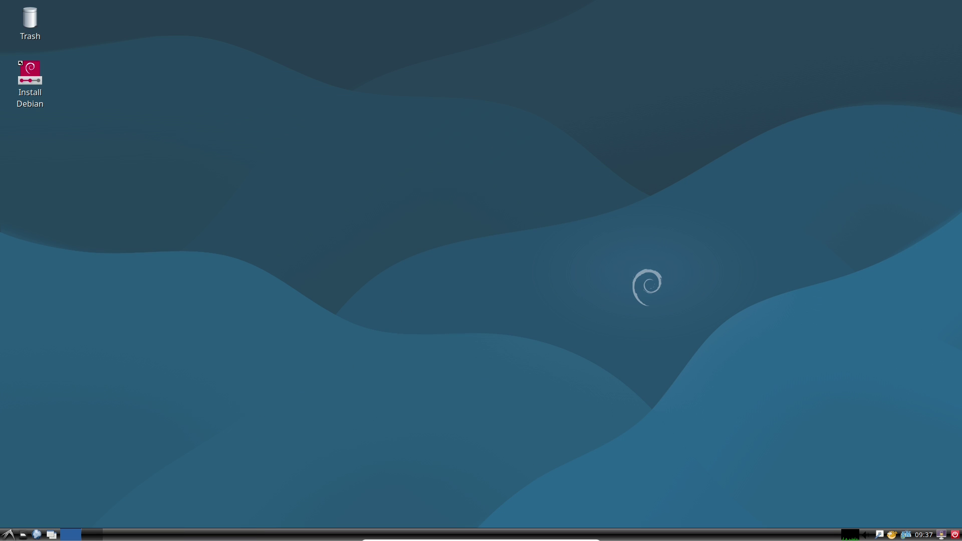
Open the logout options for the LXDE session.
click(955, 535)
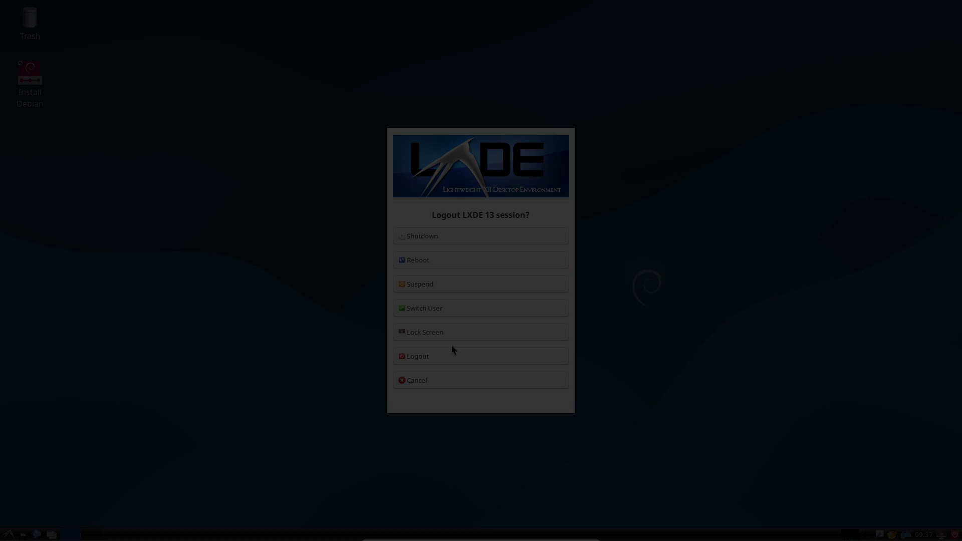
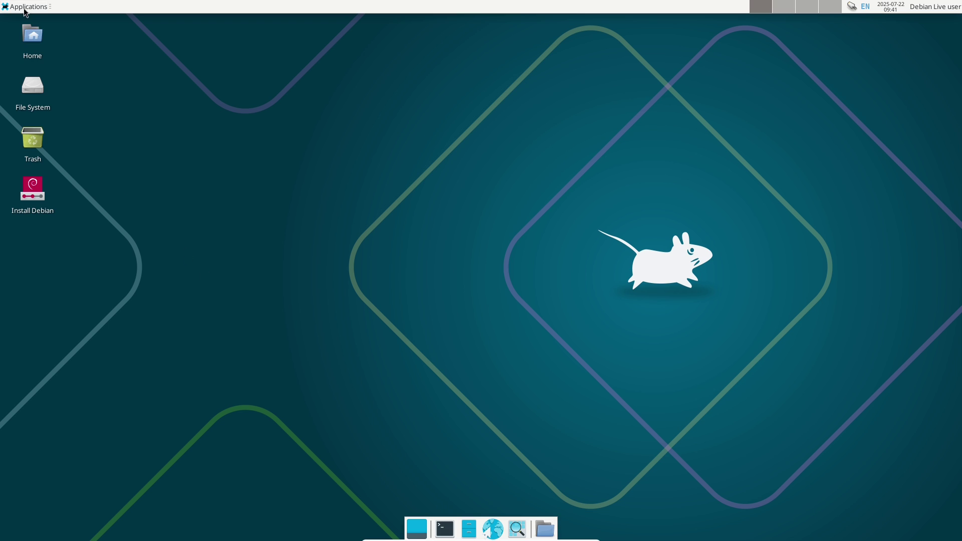
In the Xfce desktop, open Task Manager from the applications and maximize its window.
click(25, 12)
mouse_move(44, 200)
click(126, 267)
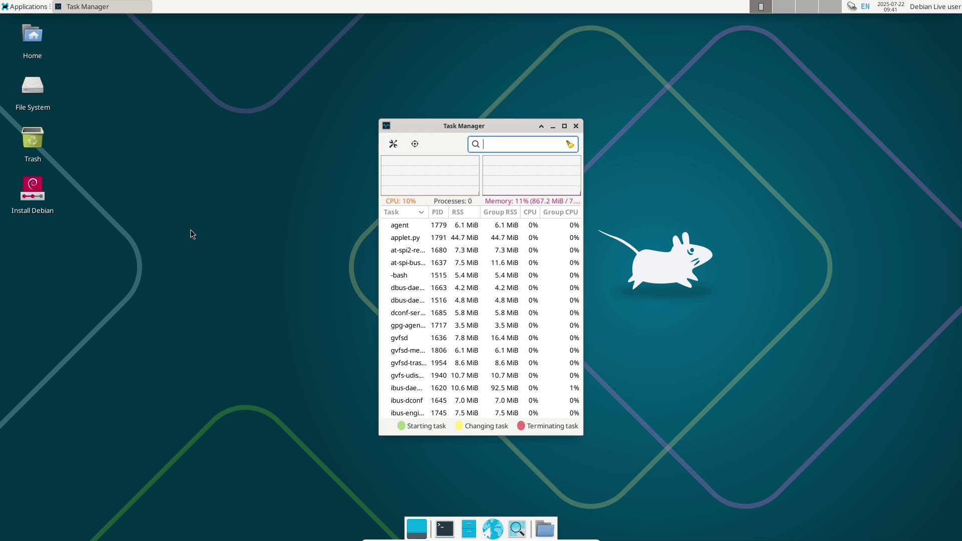
click(564, 126)
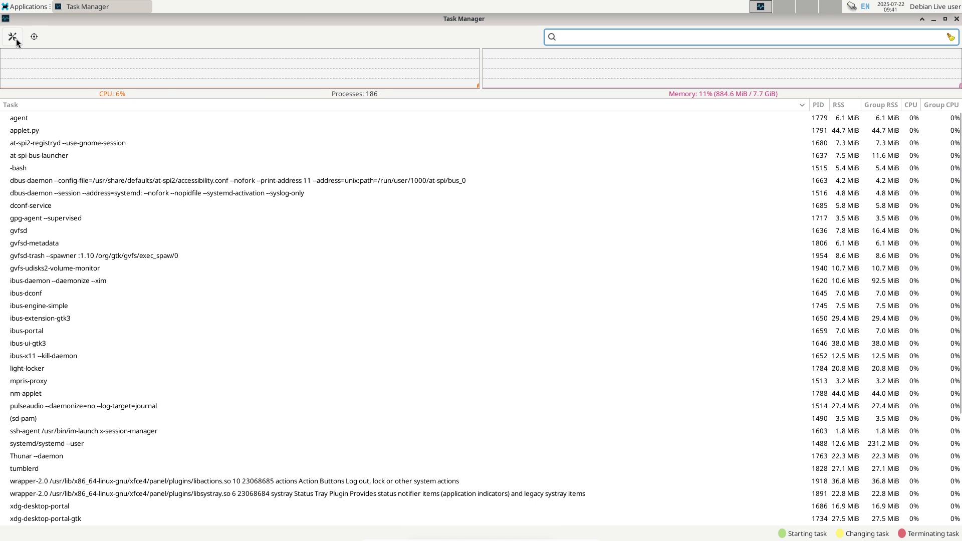
View the About information for Task Manager from its settings, highlight the version number, and close both dialogs.
click(16, 39)
click(476, 396)
drag(497, 326, 447, 322)
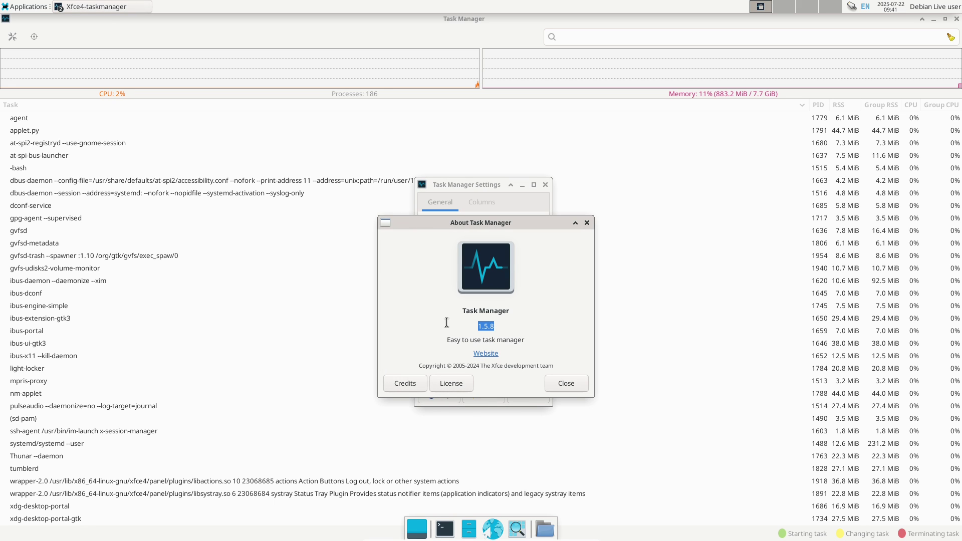
click(558, 381)
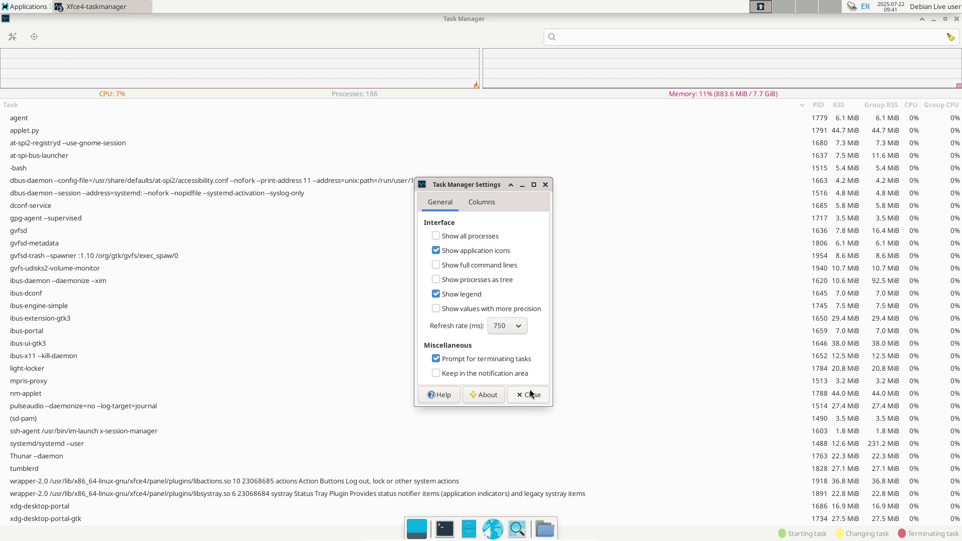
click(531, 393)
Look through the running processes and their memory usage in Task Manager, and close it.
scroll(481, 320, down, 3)
scroll(481, 321, down, 3)
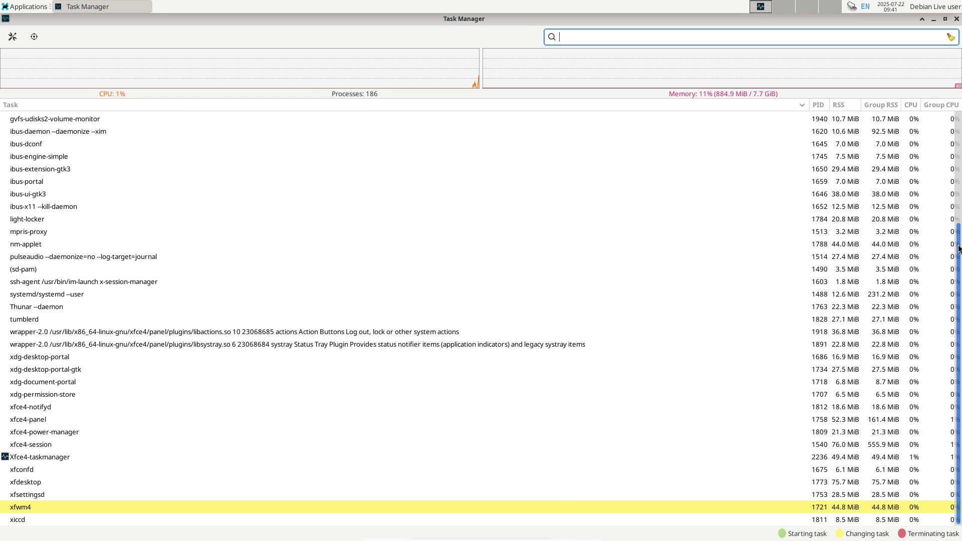
scroll(481, 320, up, 5)
click(957, 19)
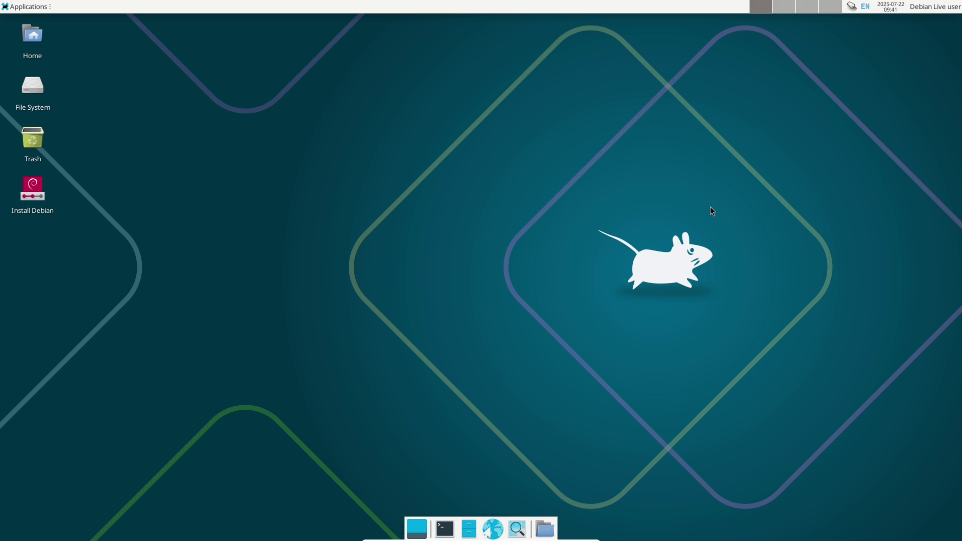
Open the Xfce terminal, maximize it, and run fastfetch to display the system summary.
click(445, 528)
click(515, 21)
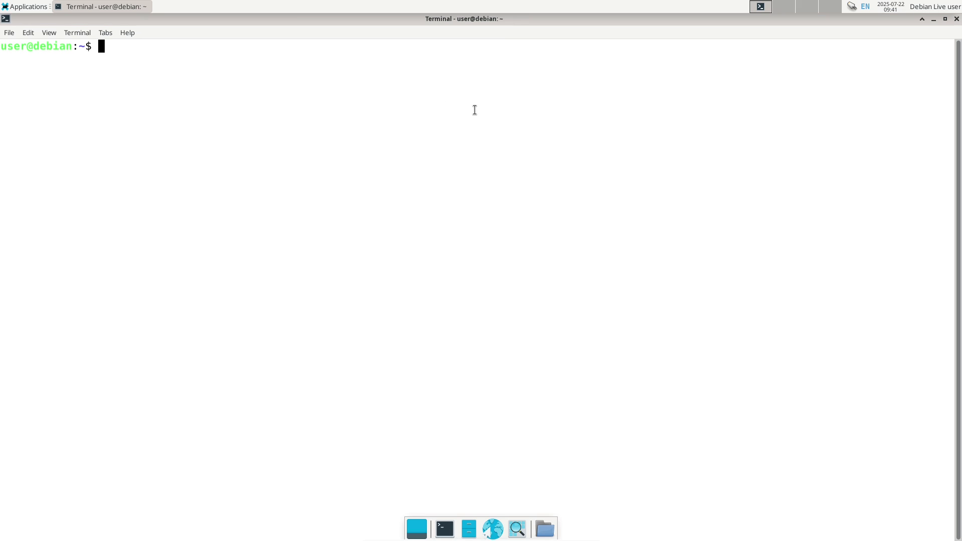
text(fastfetch)
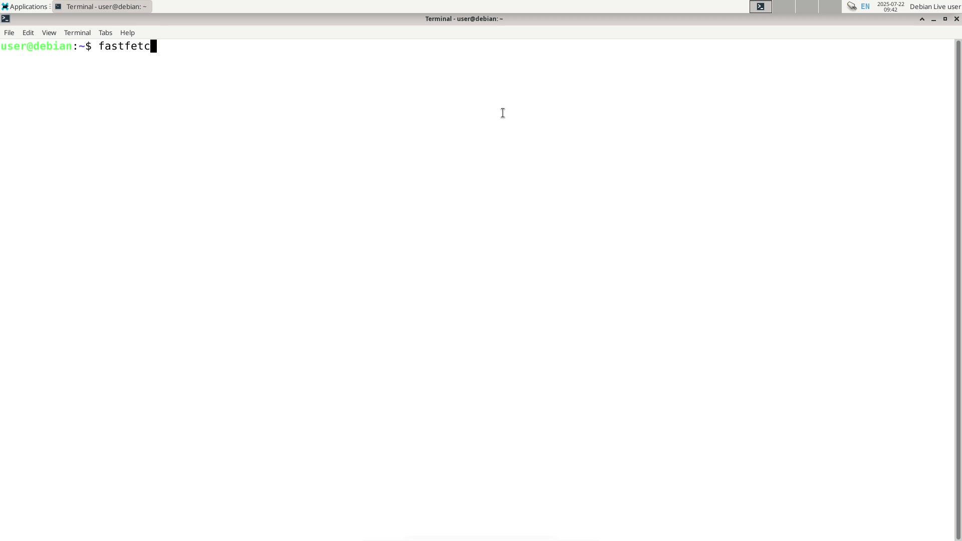
key(Return)
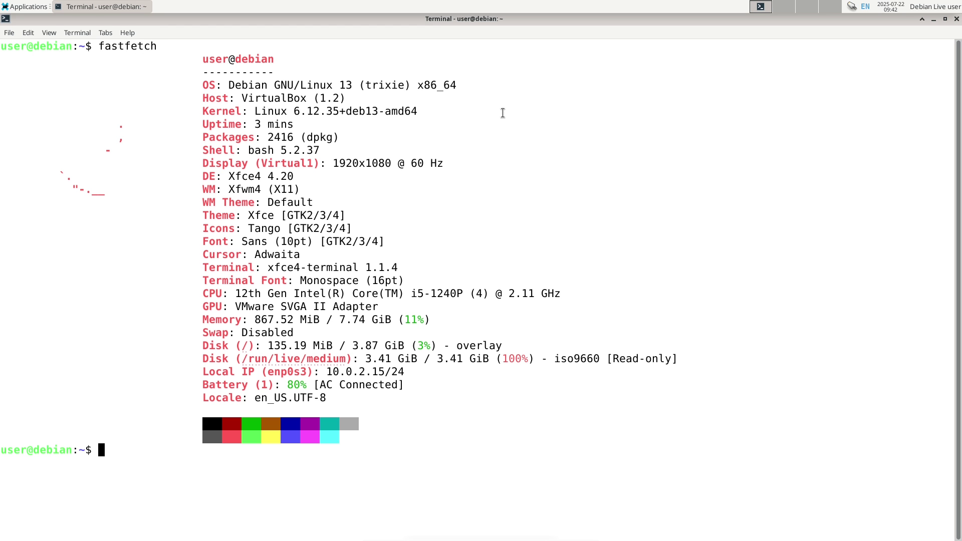
Clear the terminal output and run inxi -sv8 for the full Xfce system report.
text(clearr)
key(Return)
text(clear)
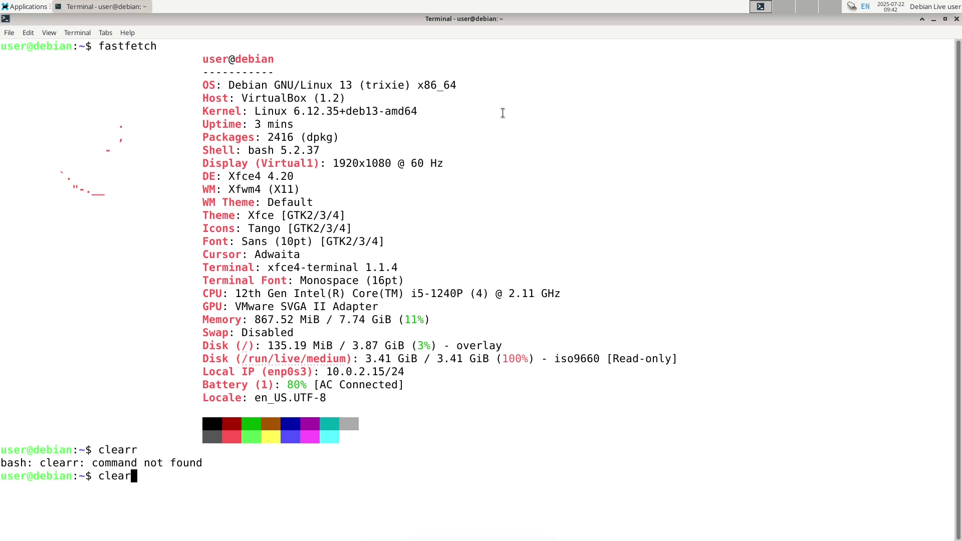
key(Return)
text(inxi -sv)
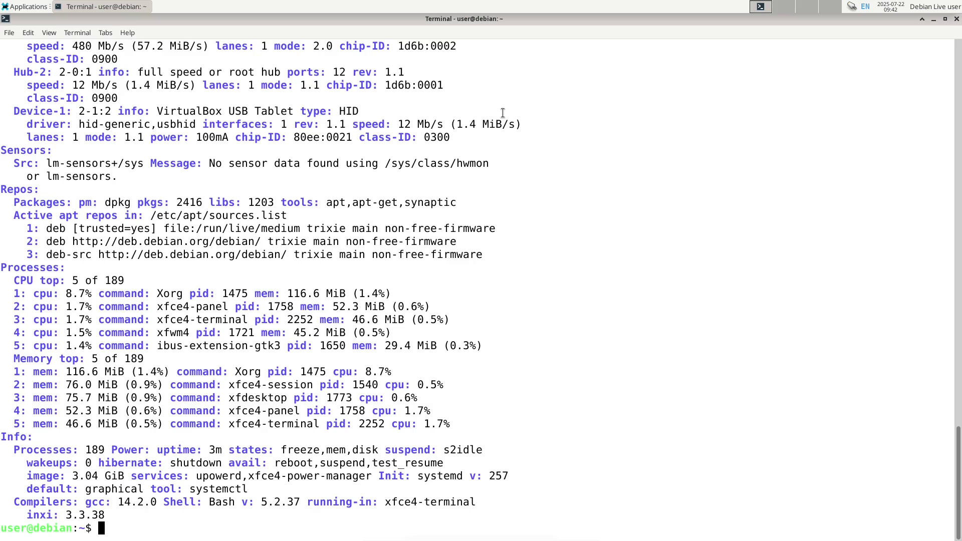
Examine the Info, Graphics, Audio, Memory, and System sections of the inxi report by highlighting them, and close the terminal.
drag(109, 522, 3, 439)
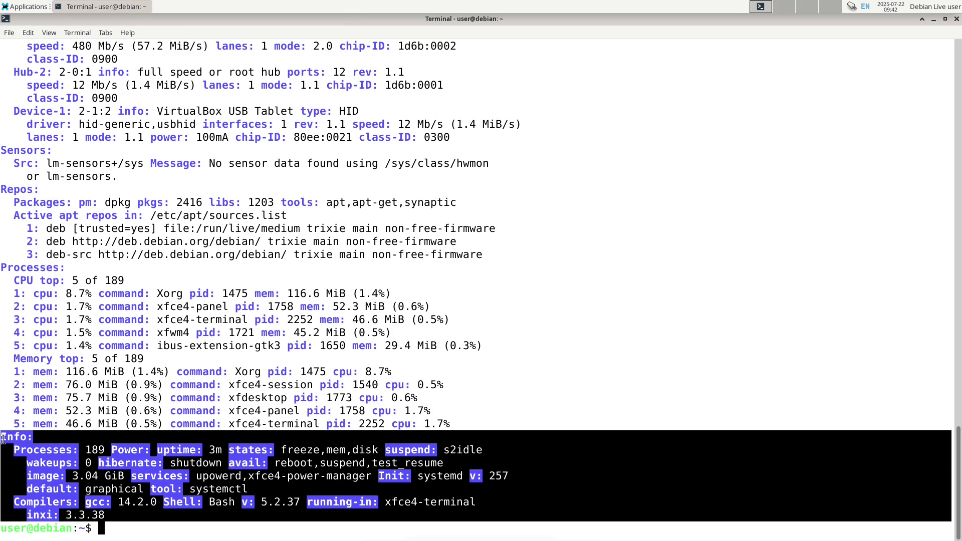
drag(958, 434, 957, 231)
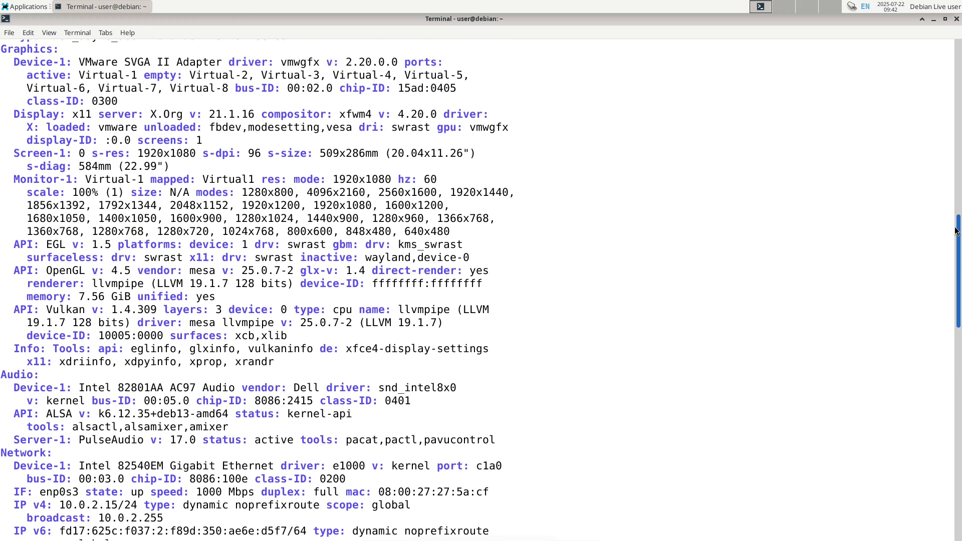
drag(3, 49, 554, 475)
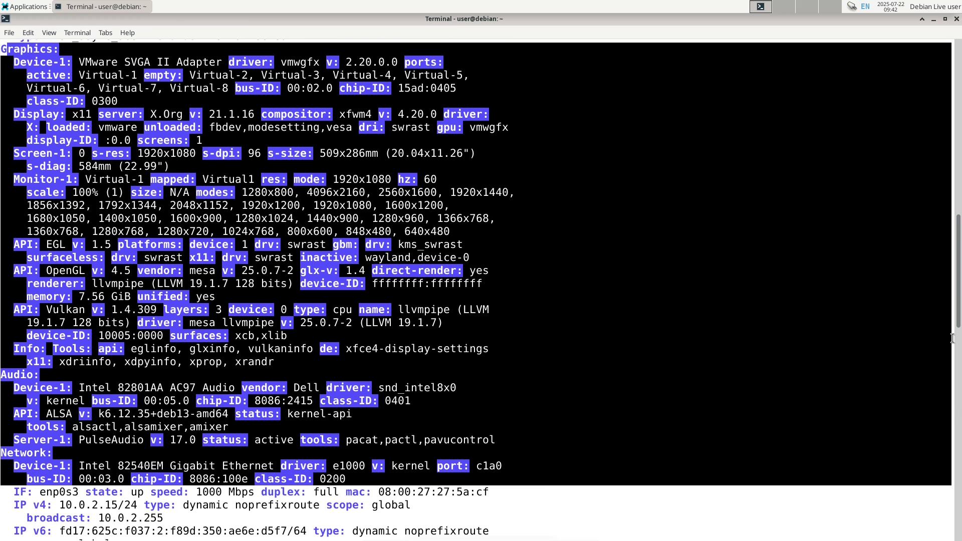
drag(957, 307, 956, 133)
drag(457, 308, 1, 279)
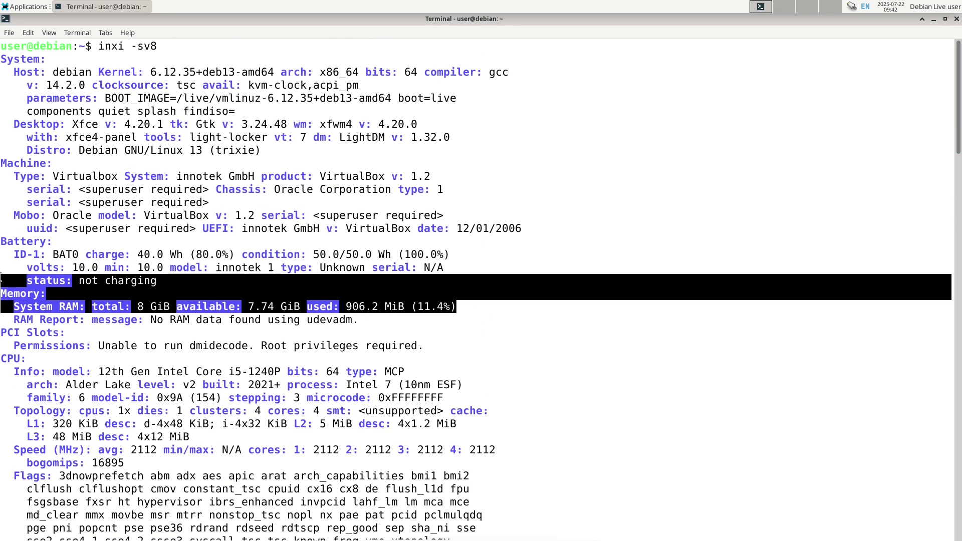
drag(413, 168, 1, 60)
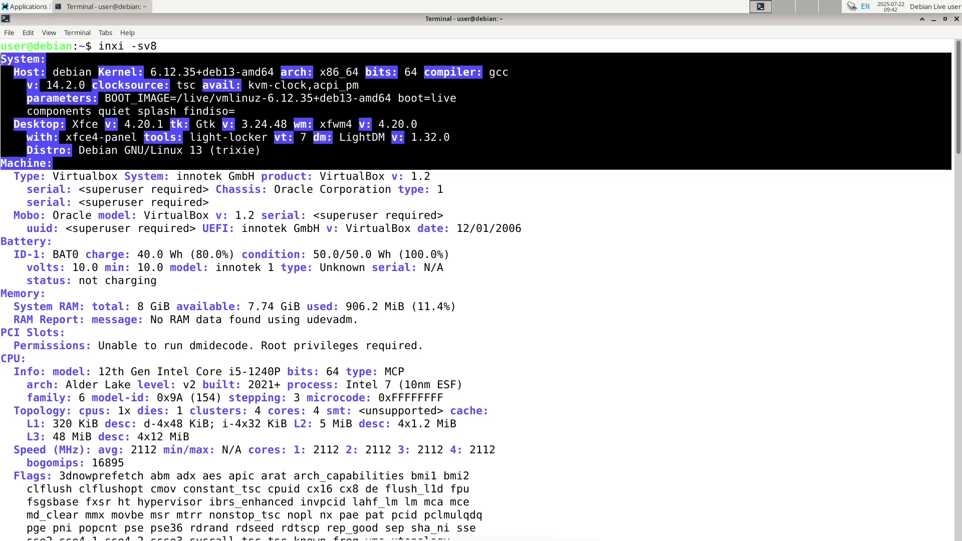
click(957, 19)
View the wallpaper choices in the Xfce desktop background settings and close the dialog.
right_click(270, 204)
click(306, 322)
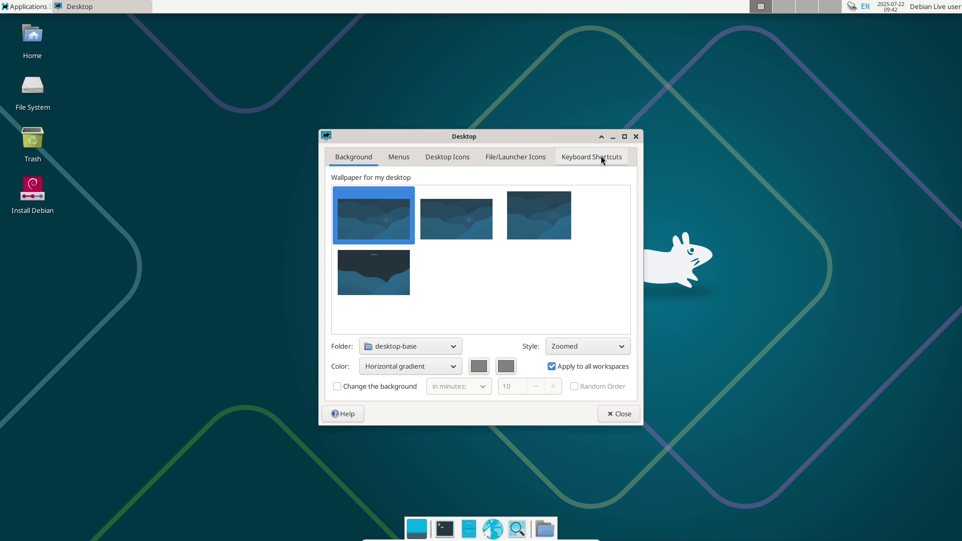
click(636, 138)
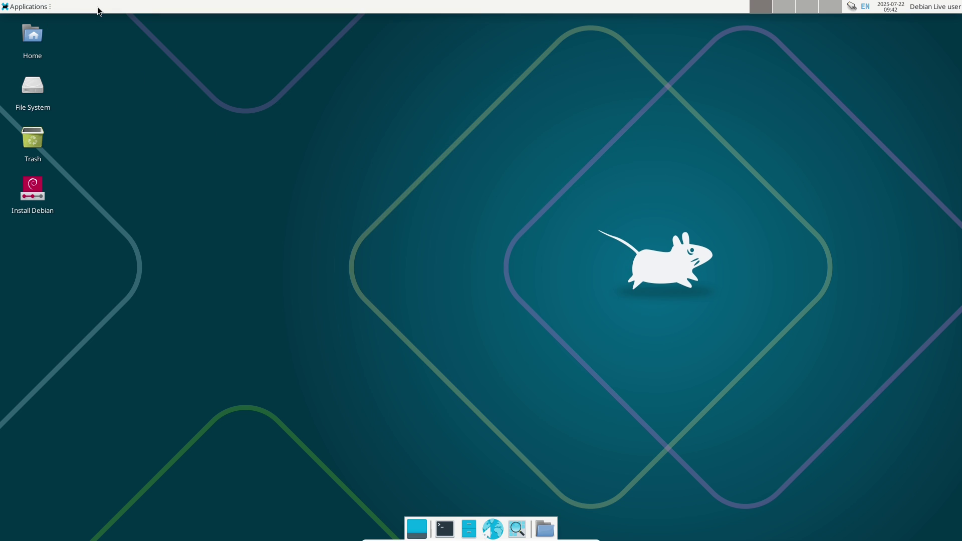
View the About information for xfce4-panel.
right_click(98, 11)
mouse_move(125, 79)
click(203, 133)
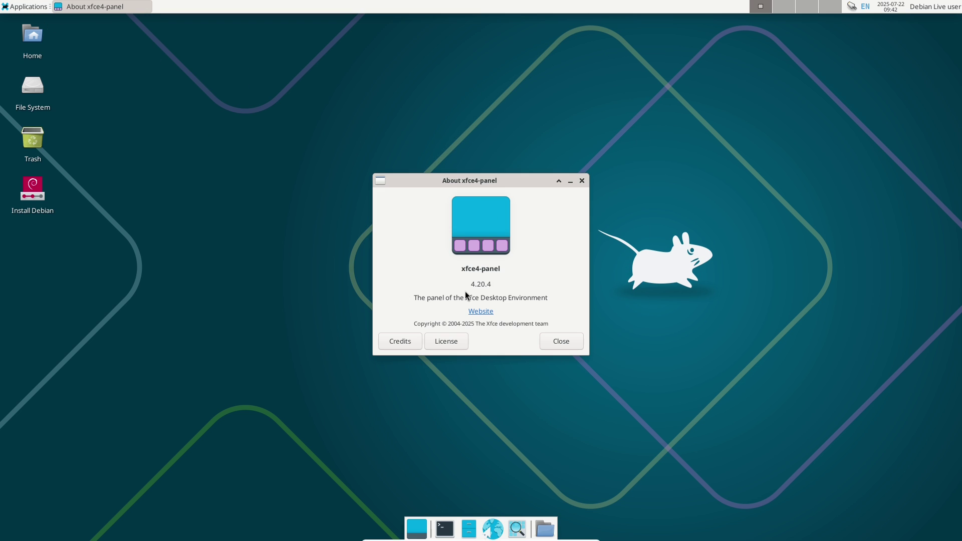
Close the xfce4-panel About dialog and log out of the Xfce session.
drag(494, 284, 398, 284)
click(570, 342)
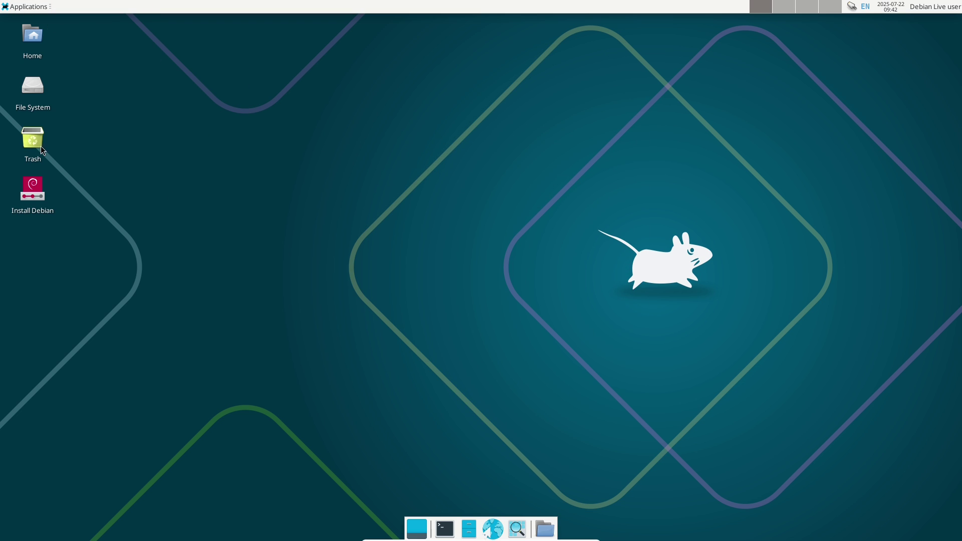
click(25, 7)
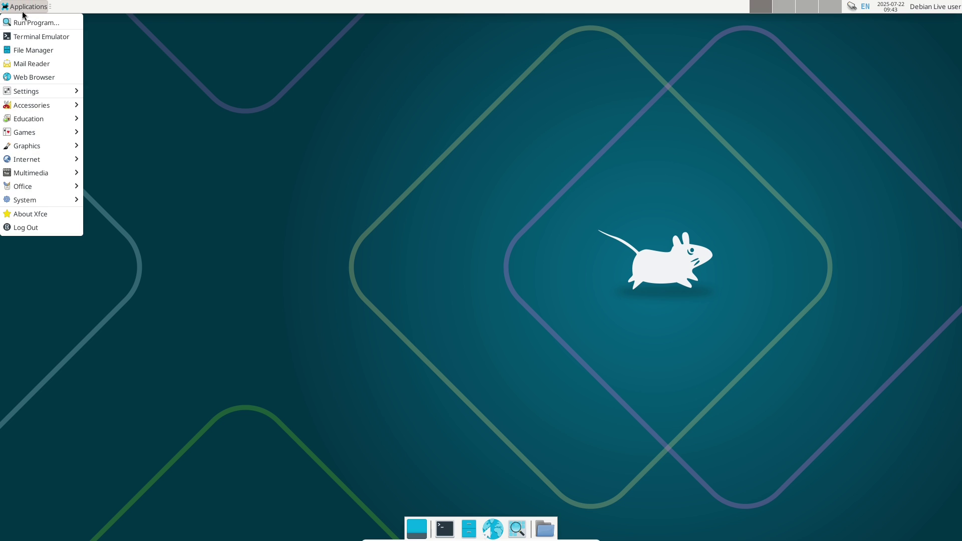
click(50, 229)
click(431, 250)
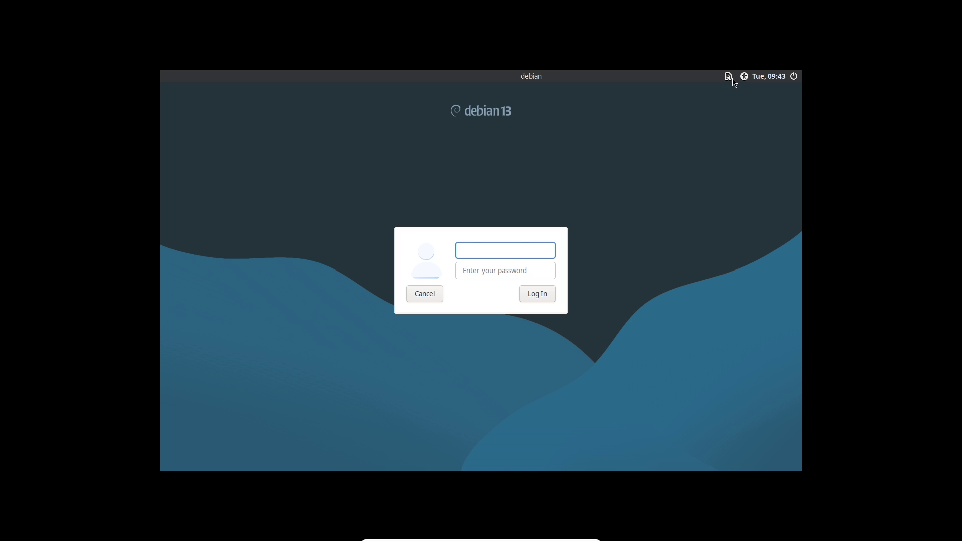
View the available session types and the power options on the Debian login screen.
click(729, 76)
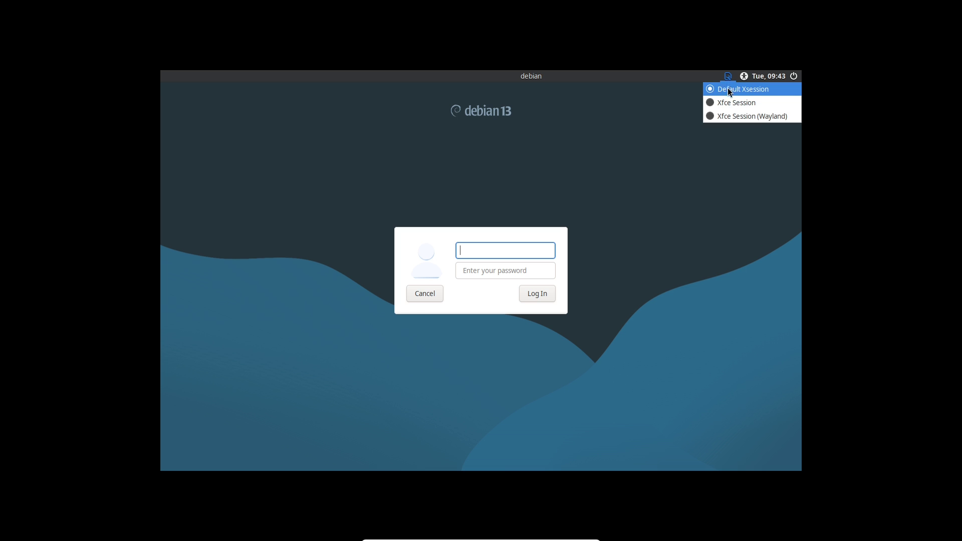
mouse_move(744, 79)
click(791, 79)
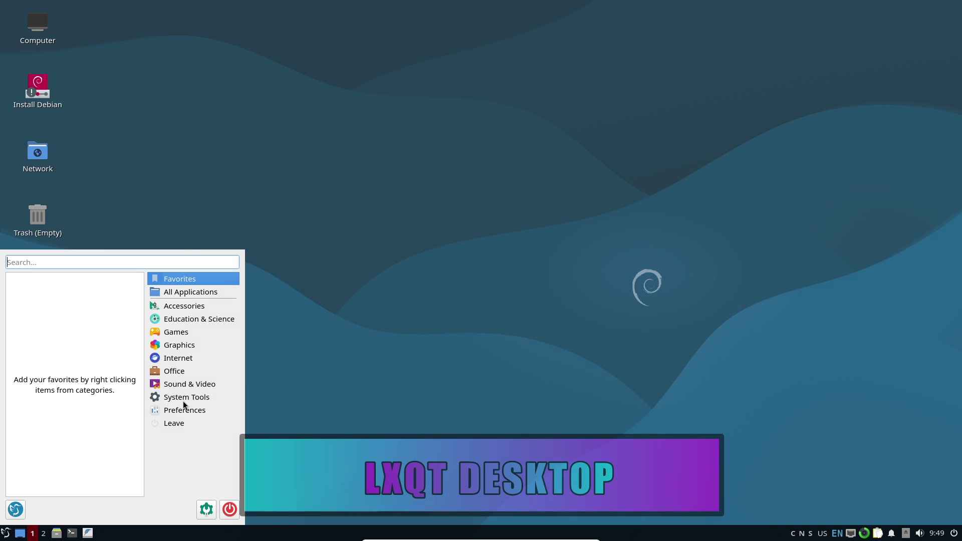
Open the qps process monitor maximized on the LXQt desktop and show the processes as a tree with threads.
click(184, 401)
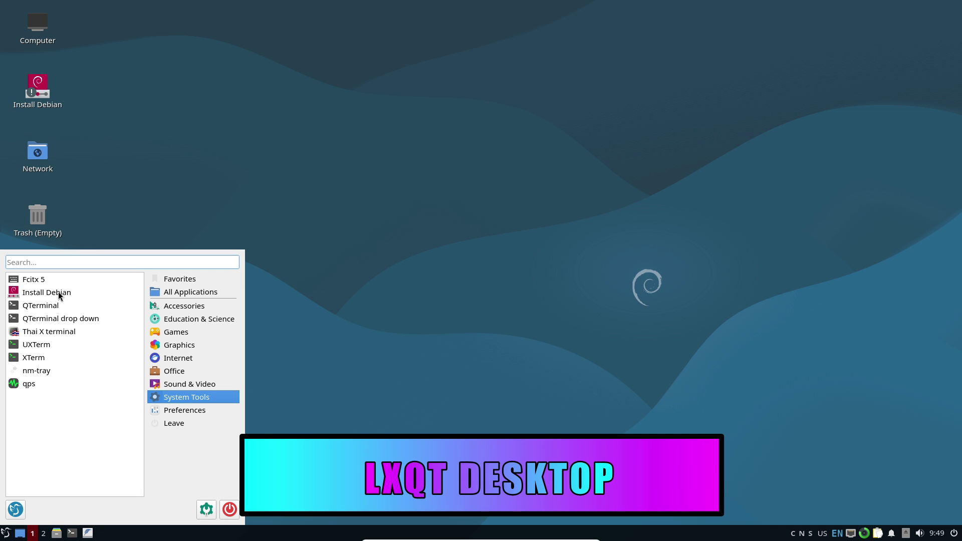
click(50, 379)
click(641, 159)
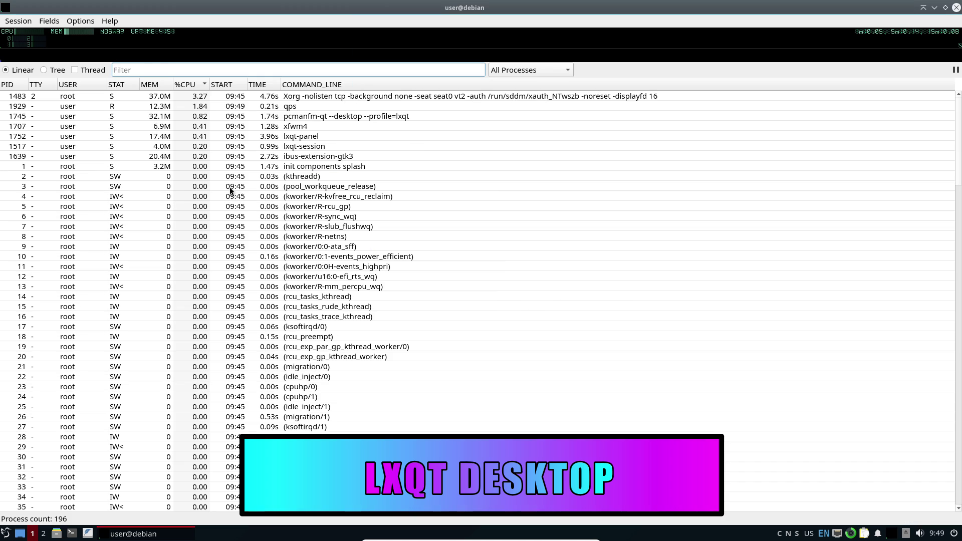
click(45, 68)
click(77, 69)
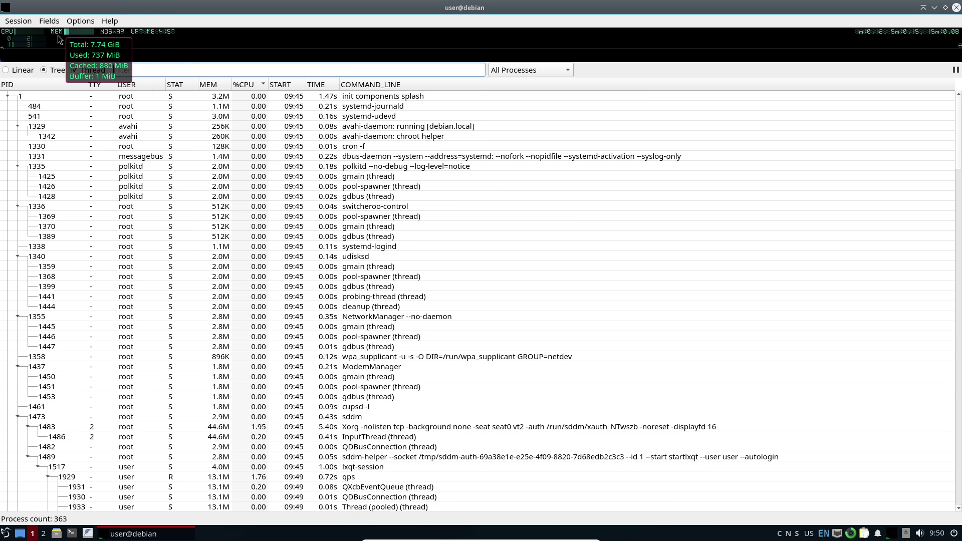
View the About information for qps and look through the process tree.
click(110, 21)
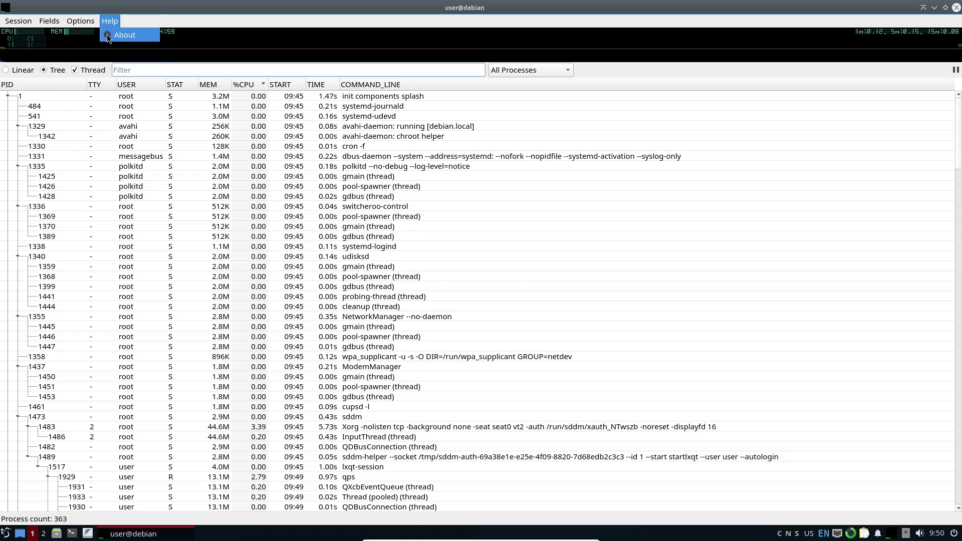
click(118, 33)
click(550, 308)
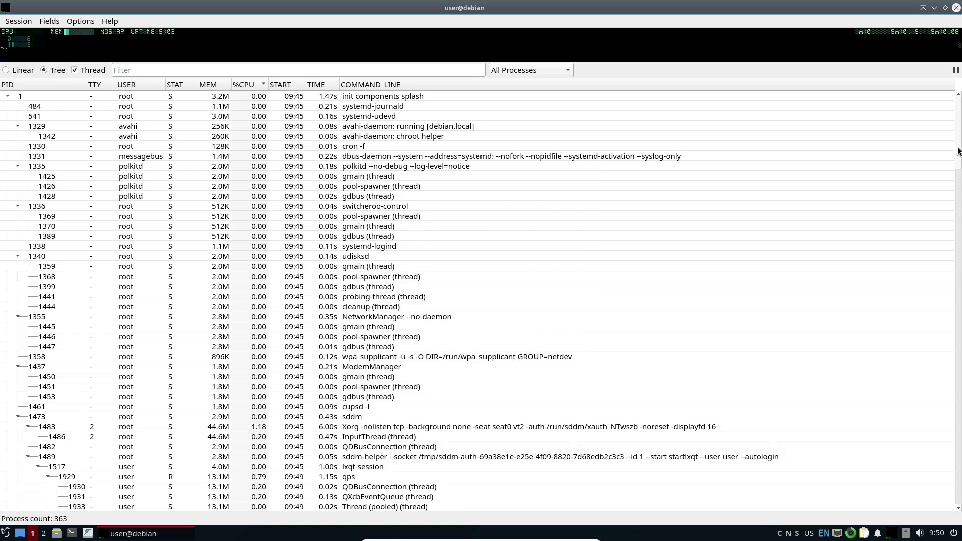
drag(958, 151, 961, 402)
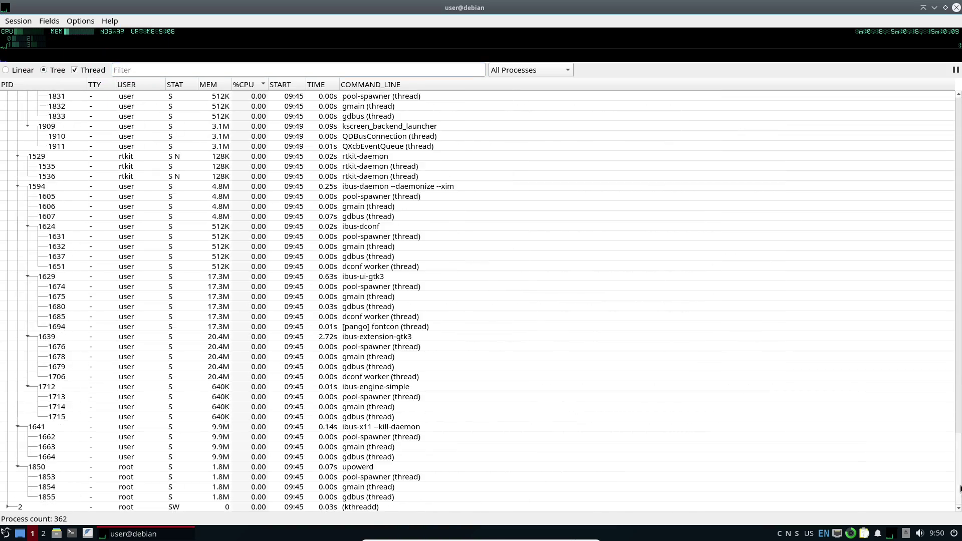
Close qps and view the battery information for the LXQt session.
click(956, 8)
click(865, 533)
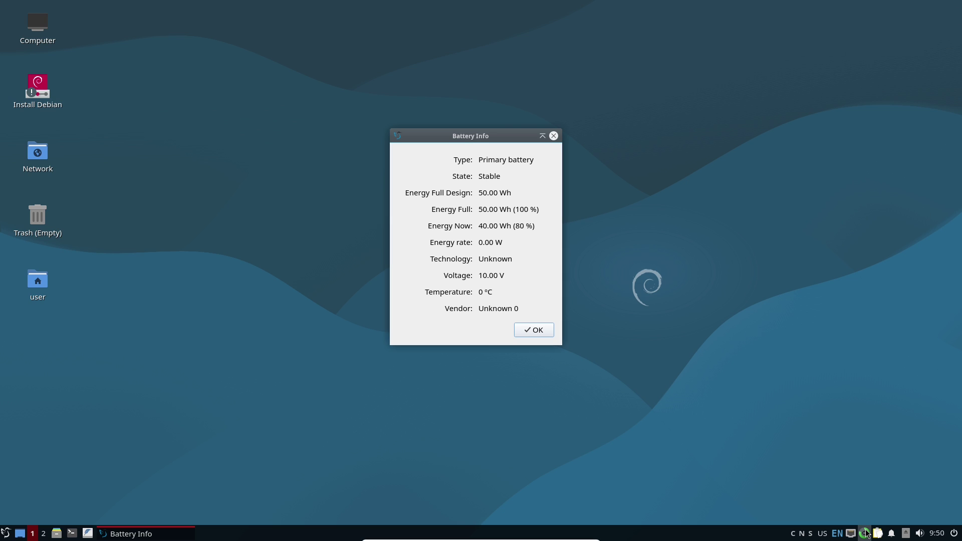
click(542, 332)
Browse the LXQt application categories to examine the bundled programs and preferences.
click(5, 533)
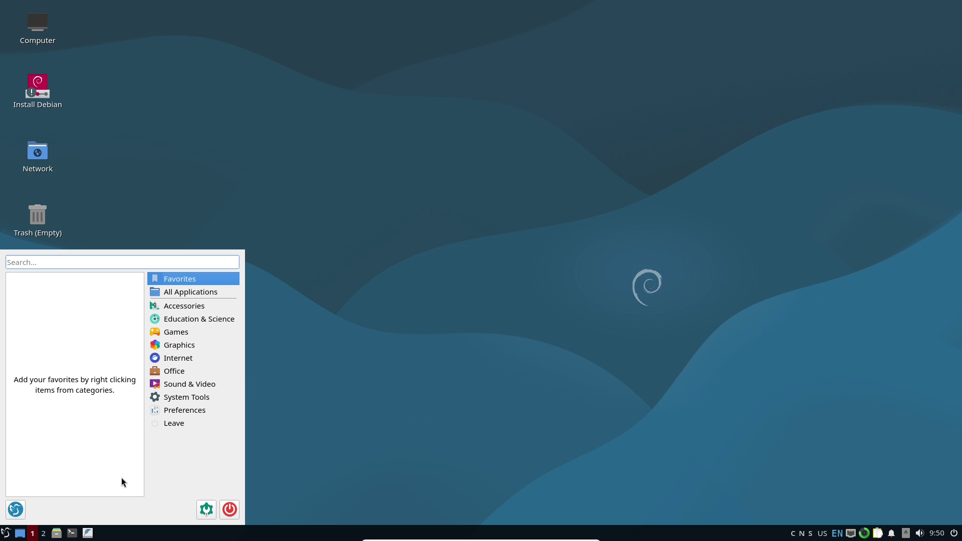
click(177, 411)
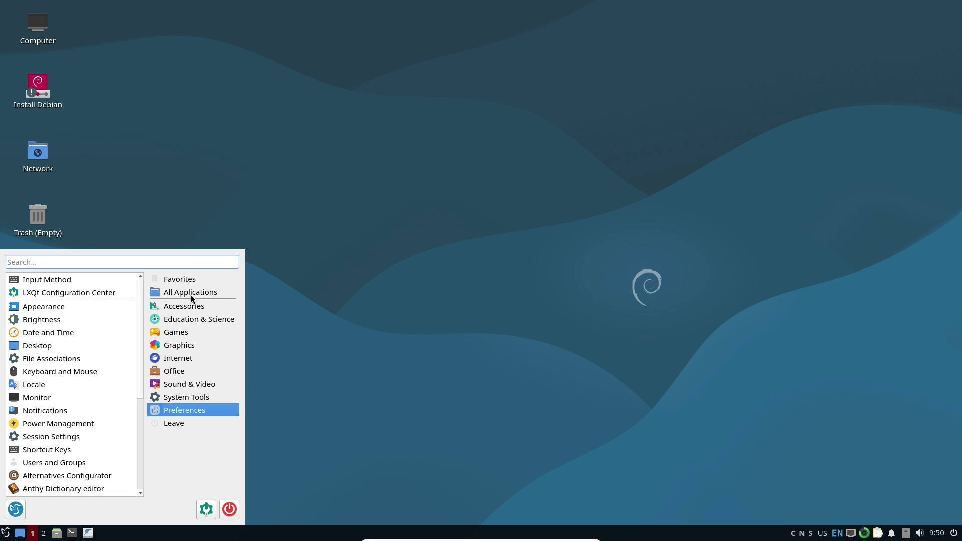
mouse_move(192, 345)
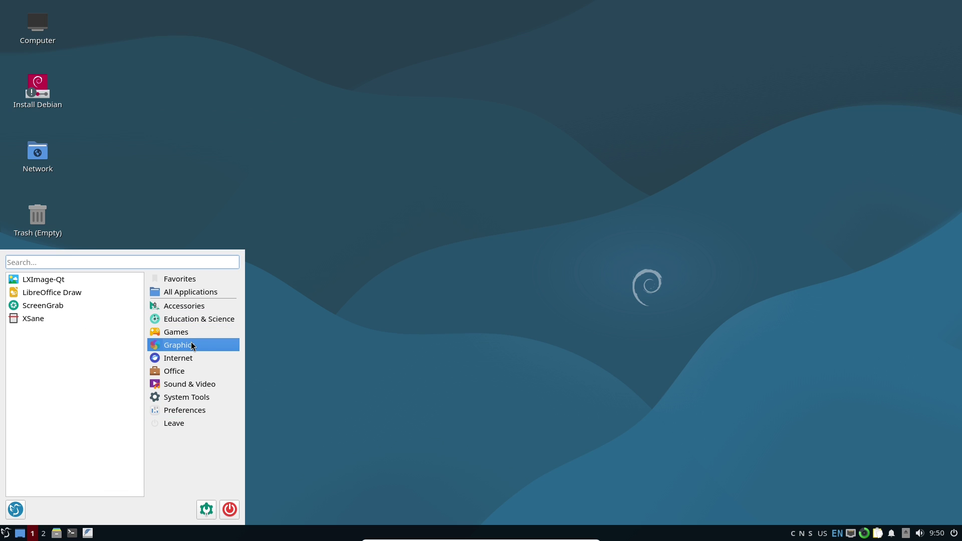
mouse_move(196, 385)
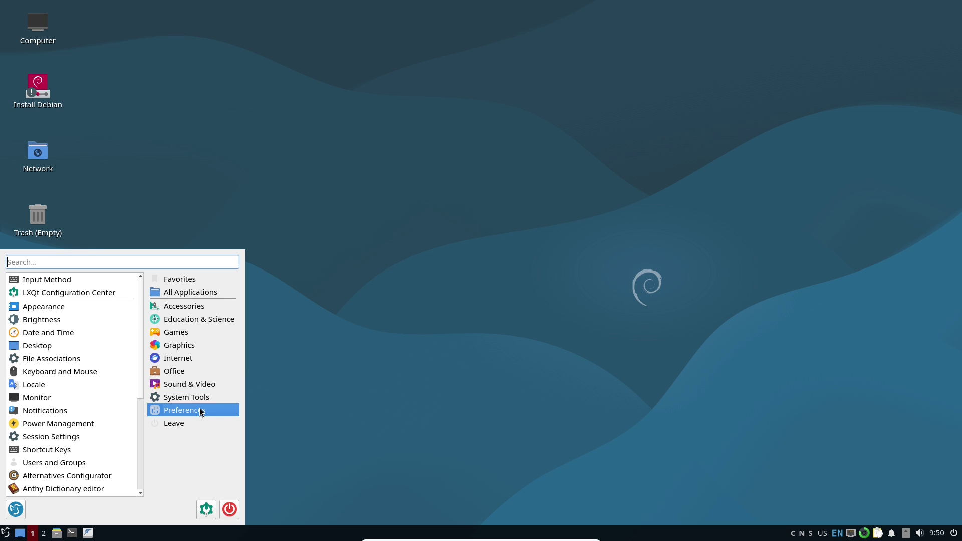
scroll(142, 355, down, 4)
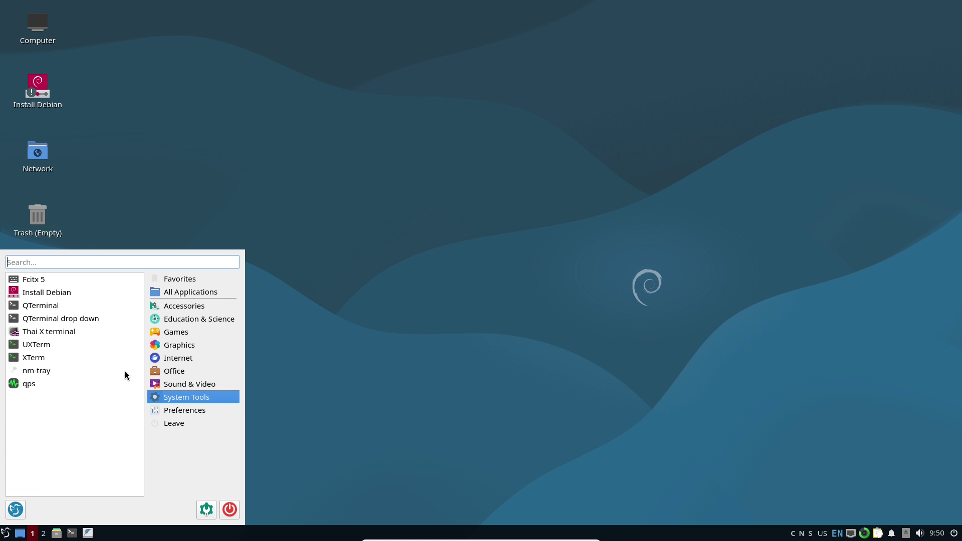
Open QTerminal maximized and view its About information.
click(46, 304)
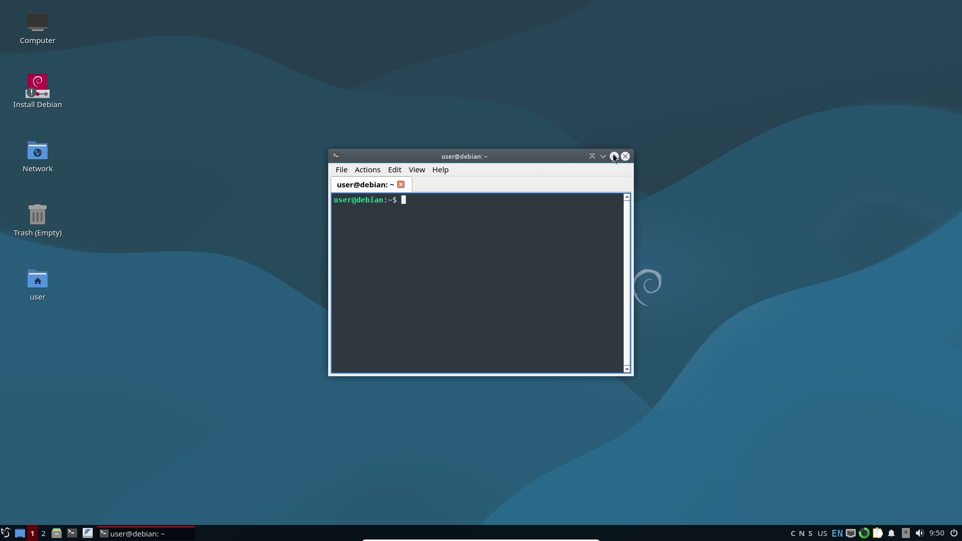
click(615, 156)
click(110, 21)
click(123, 35)
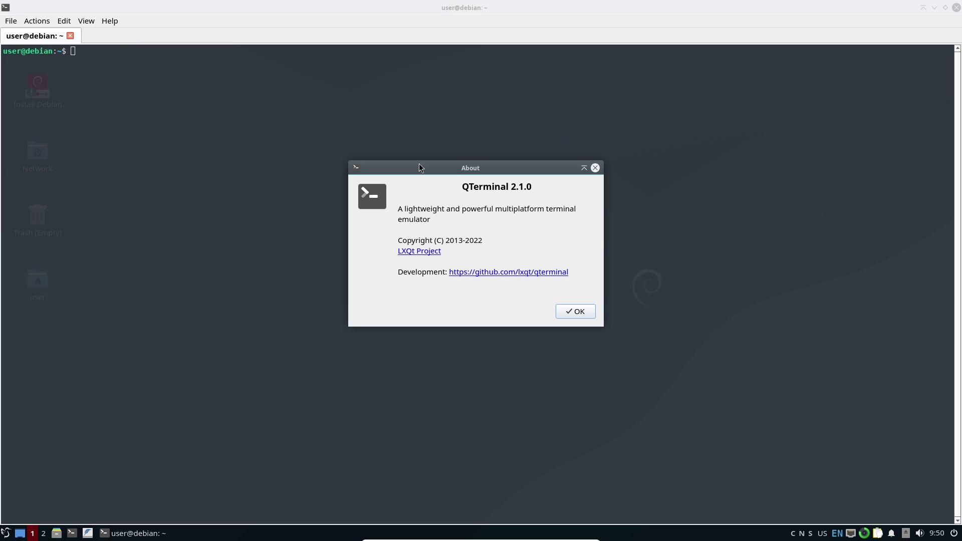
click(578, 312)
Set the QTerminal font size to 16 pt in the terminal preferences and apply the change.
click(30, 23)
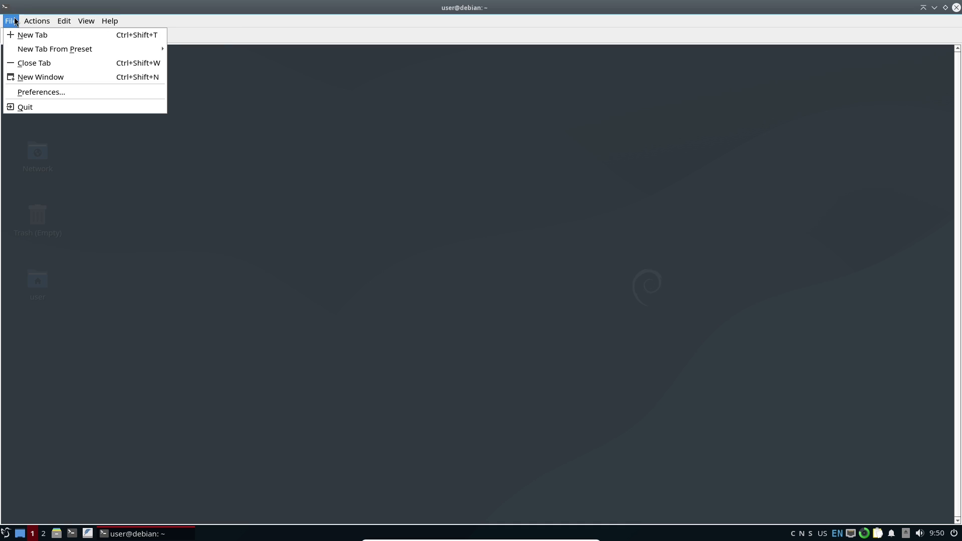
click(119, 92)
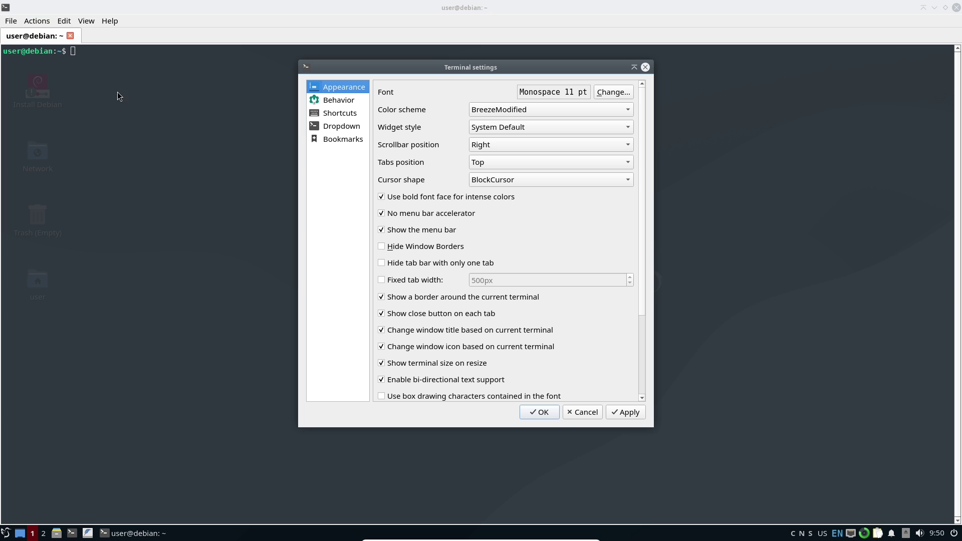
click(611, 93)
click(543, 234)
click(544, 234)
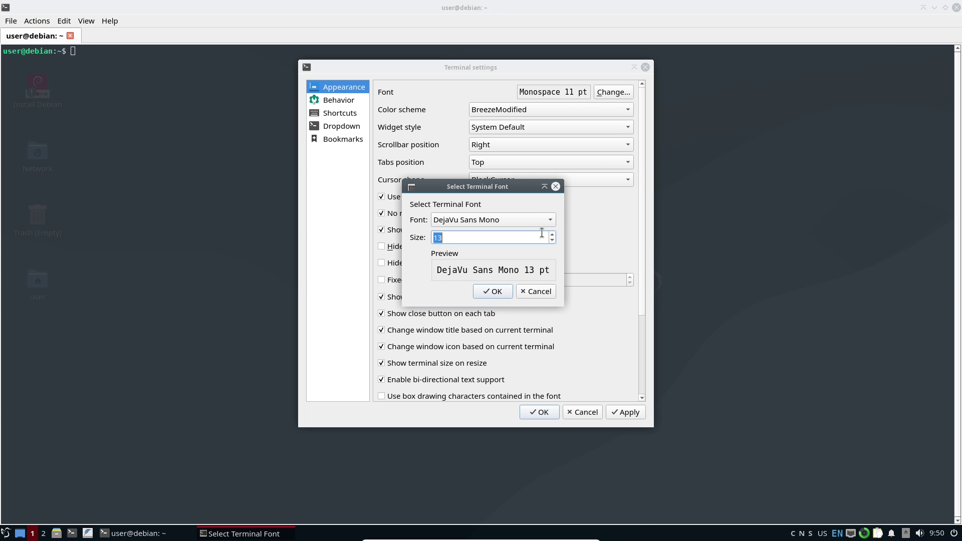
click(552, 234)
click(565, 234)
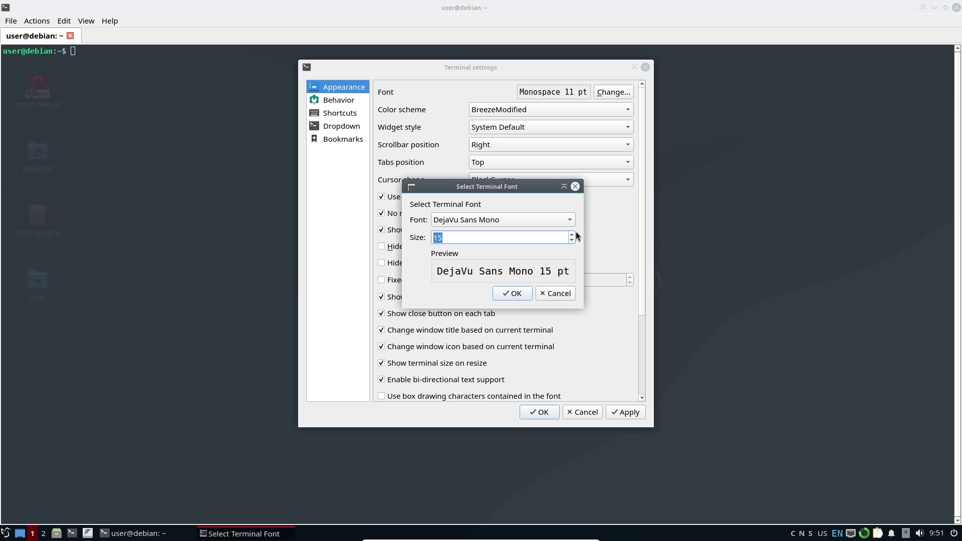
click(577, 234)
click(529, 295)
click(626, 412)
click(537, 412)
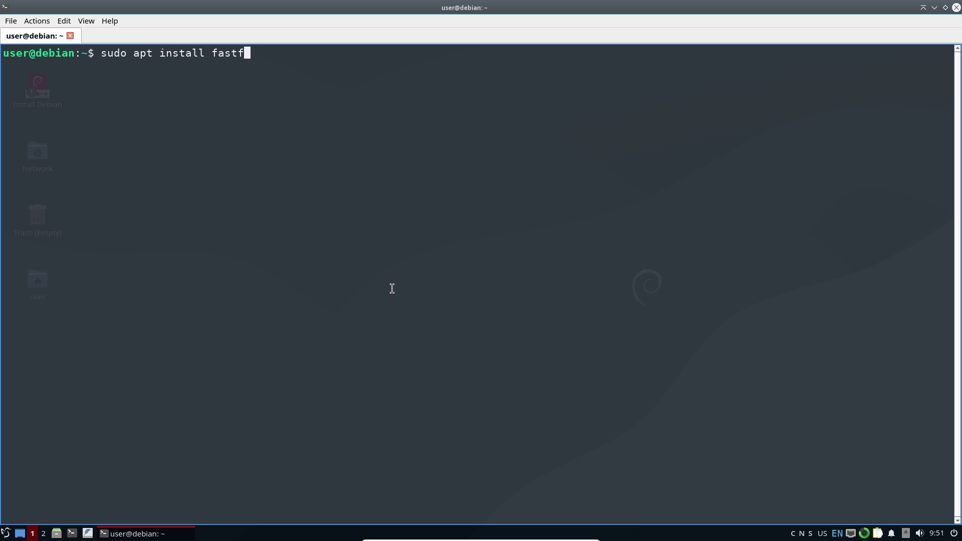
Install the fastfetch package with sudo apt install fastfetch and accept the installation.
text(etch)
key(Return)
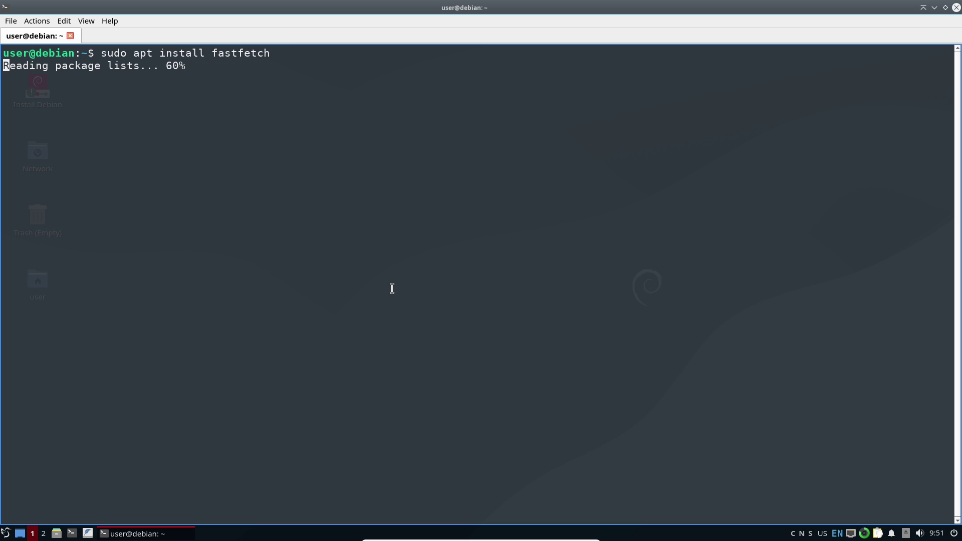
text(y)
key(Return)
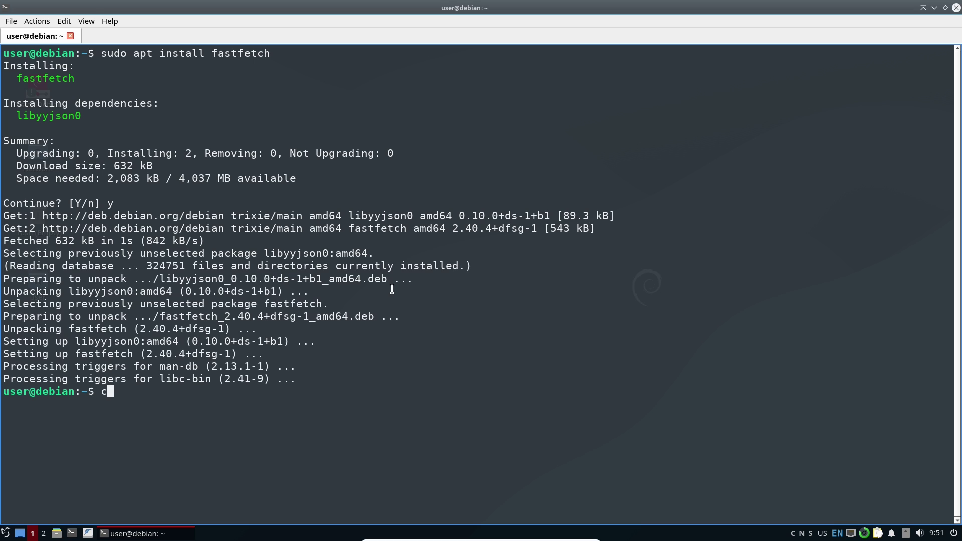
Clear the terminal, run fastfetch to view the LXQt system summary, and clear the output.
key(Return)
text(fastfetc)
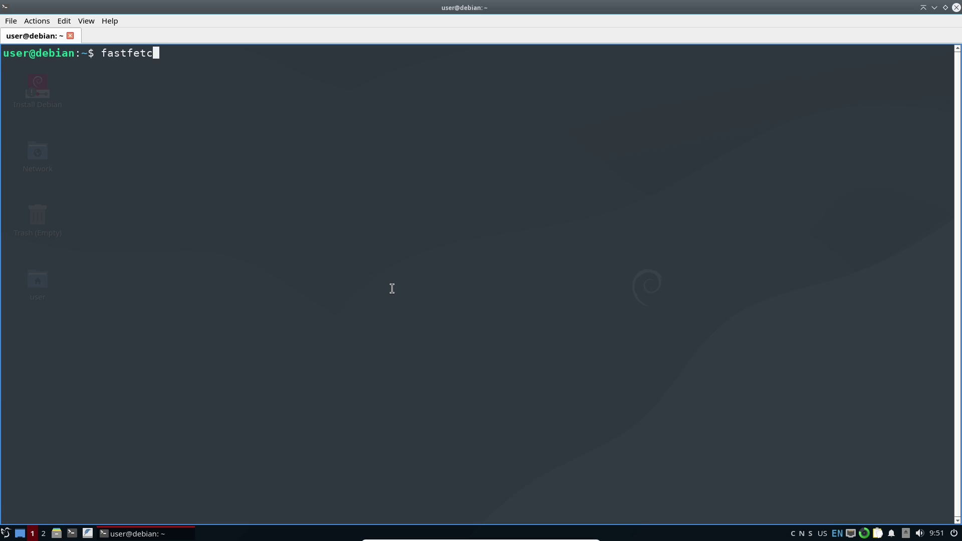
text(h)
key(Return)
text(clear)
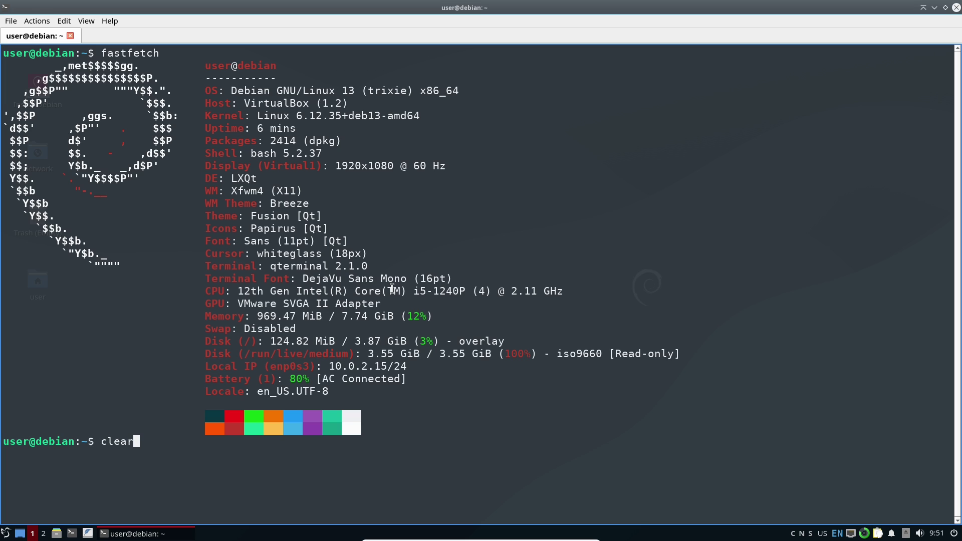
key(Return)
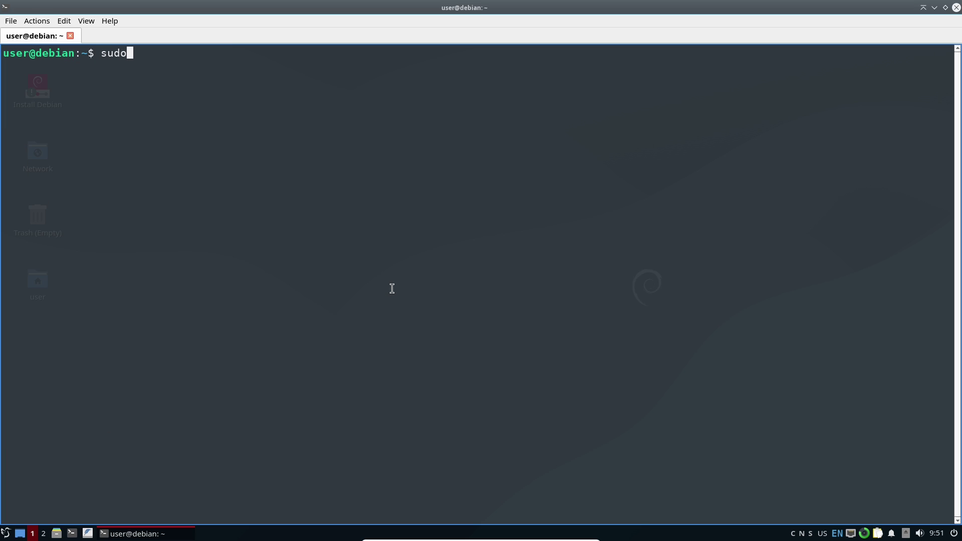
Install the inxi package with sudo apt install inxi and accept the installation.
text(sudo apt install inxi)
key(Return)
text(y)
key(Return)
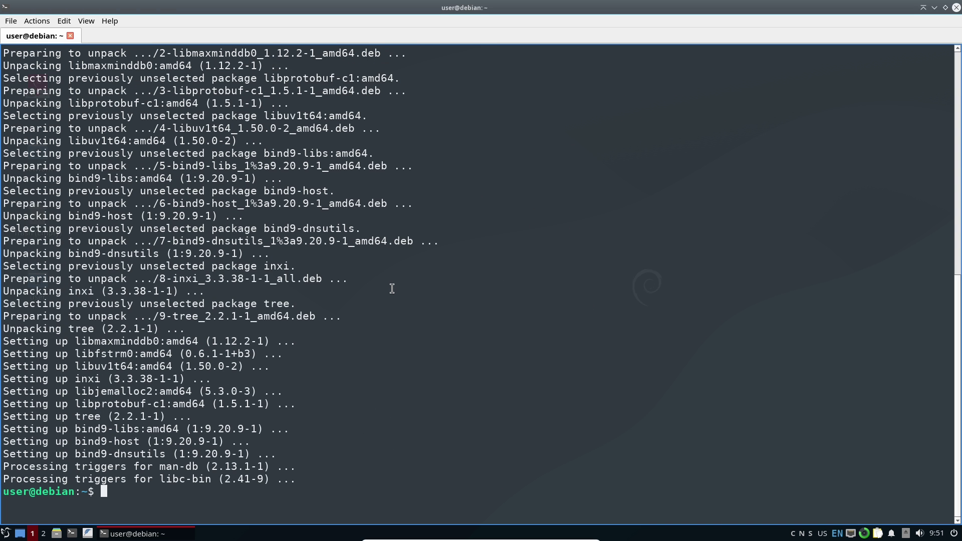
Clear the terminal, run inxi -sv8 to review the full LXQt system report, and close the terminal.
text(clear)
key(Return)
text(i)
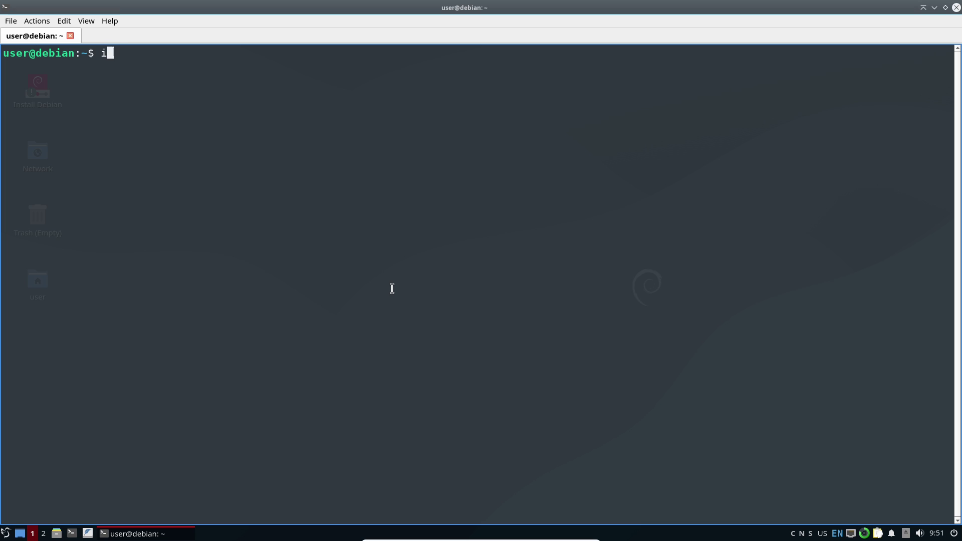
text(nxi -sv8)
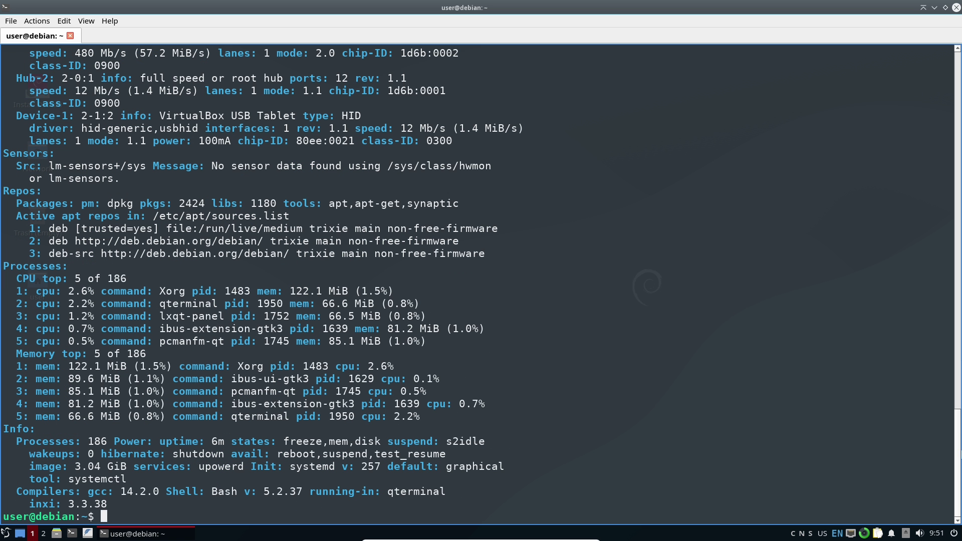
drag(958, 469, 953, 103)
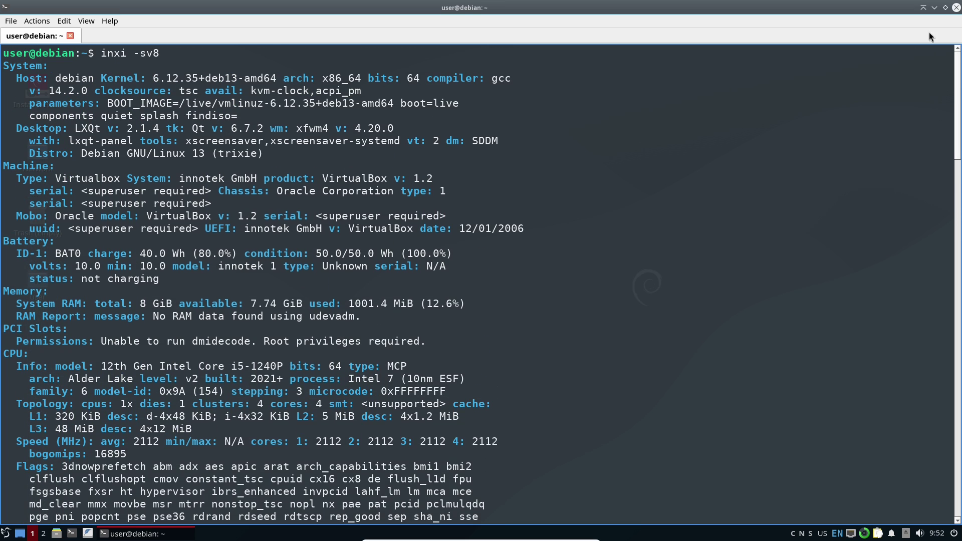
click(955, 11)
Review the General, Background, Slide Show and Advanced desktop preferences, including the wallpaper file chooser, and close them without changes.
right_click(505, 148)
click(503, 271)
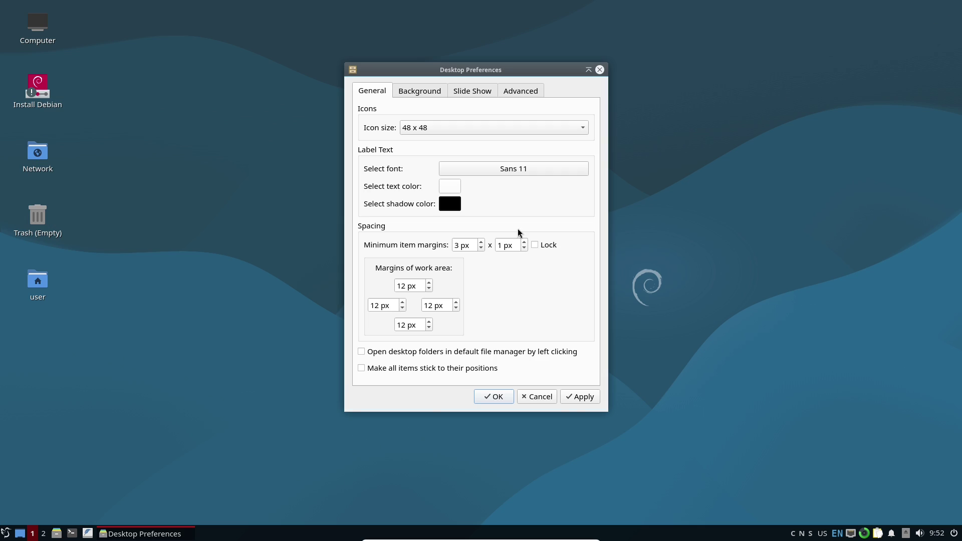
click(429, 92)
click(569, 200)
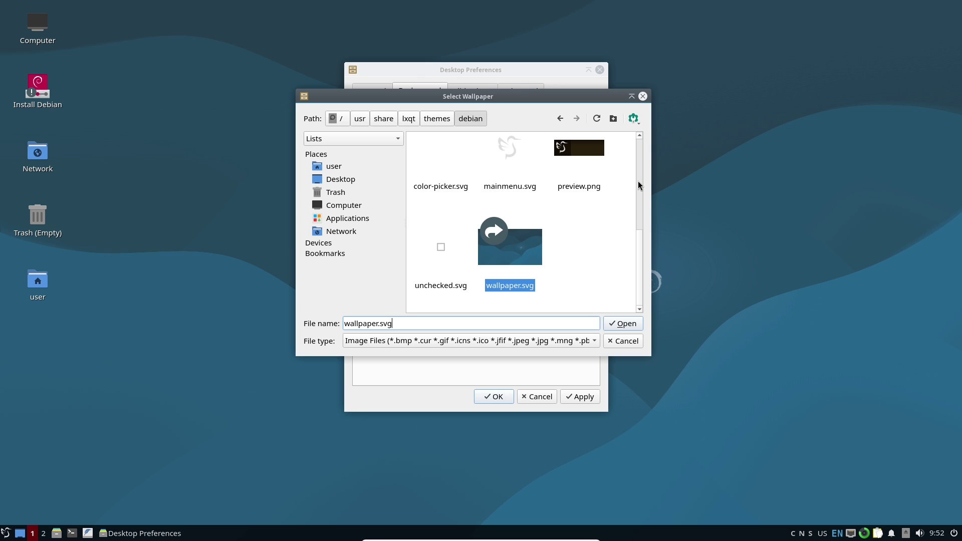
scroll(639, 269, up, 3)
click(643, 96)
click(472, 91)
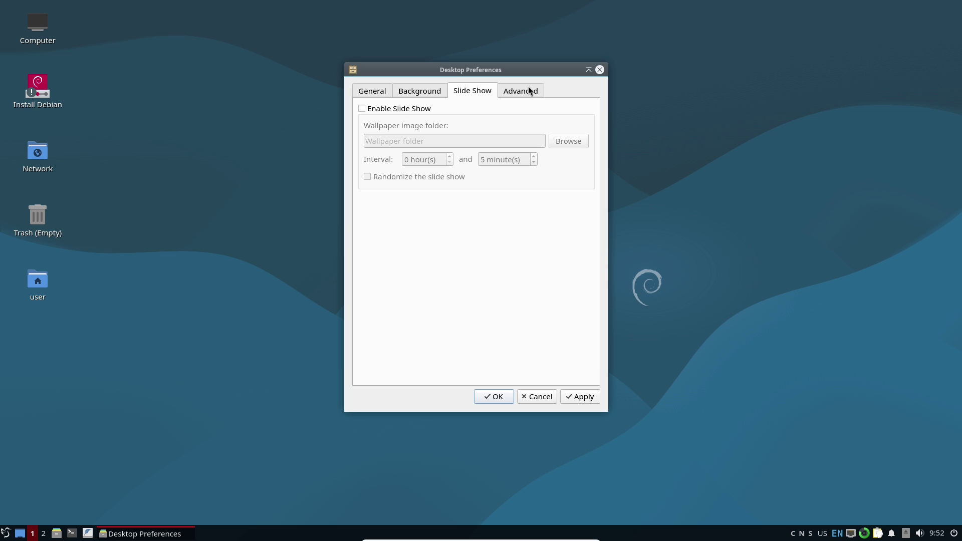
click(529, 89)
click(589, 70)
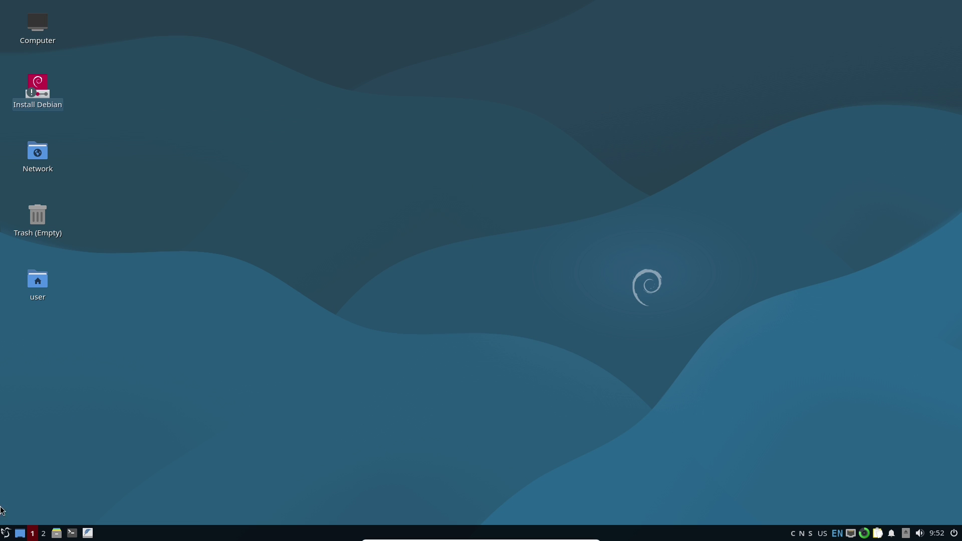
Log out of the LXQt session and confirm the logout.
click(5, 533)
click(228, 505)
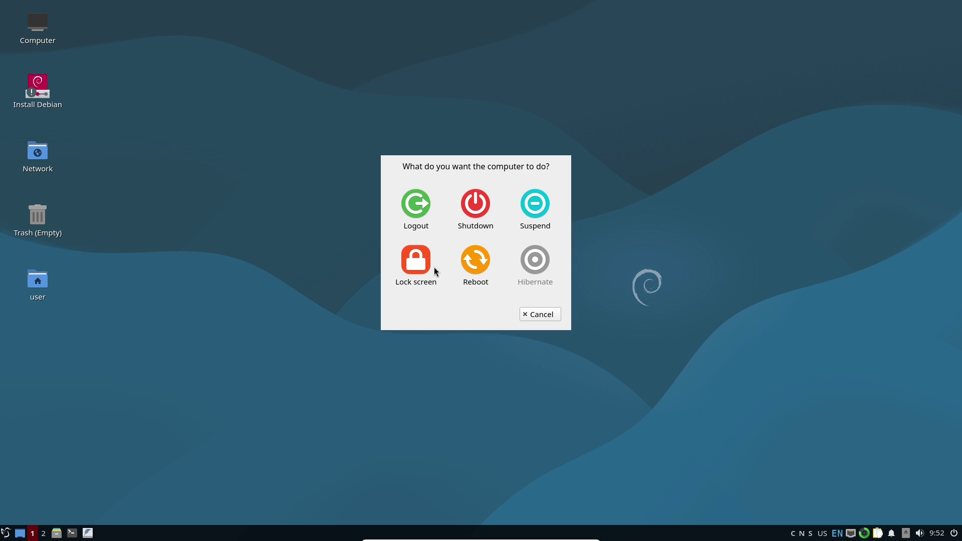
click(415, 207)
click(523, 234)
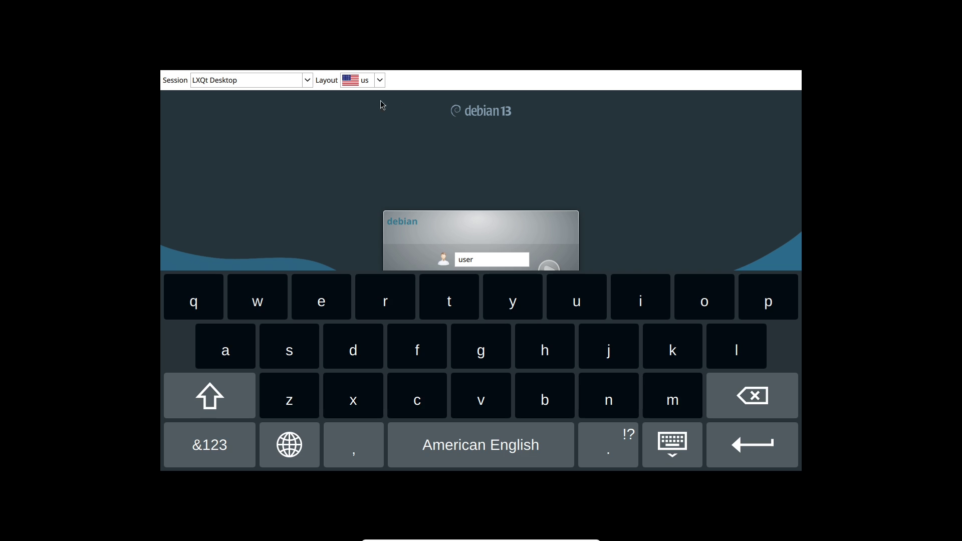
Check the available desktop sessions and keyboard layouts on the login screen.
click(308, 80)
click(319, 174)
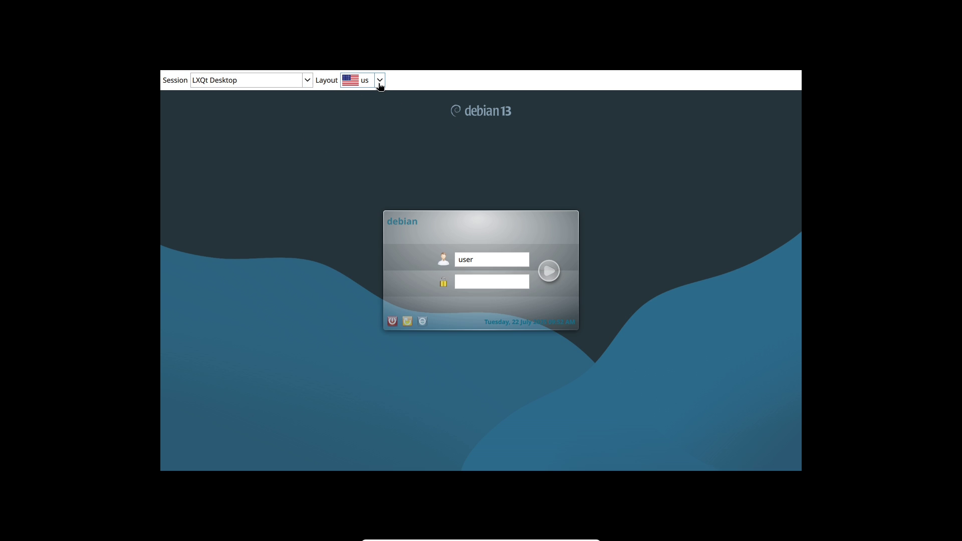
click(380, 80)
click(653, 167)
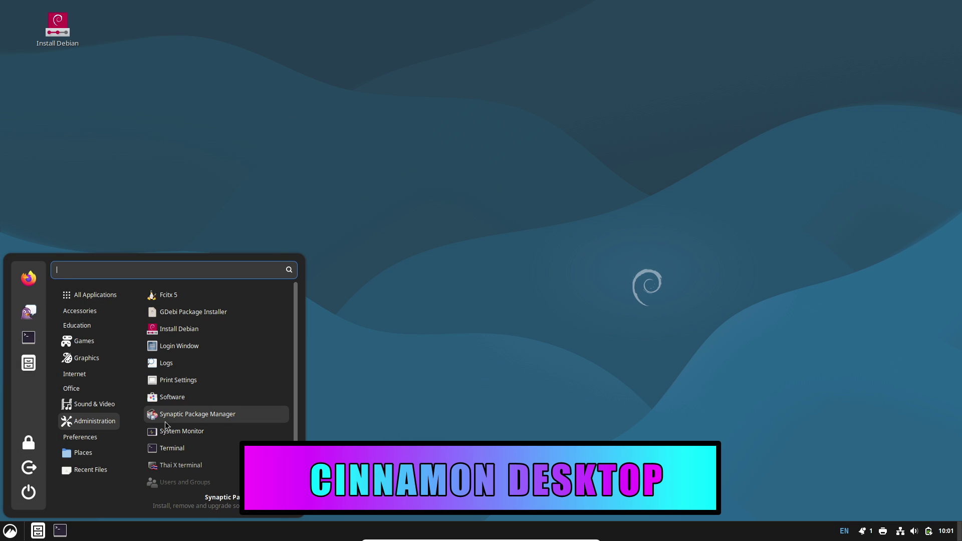
Open System Monitor maximized on the Cinnamon desktop and view its About information.
click(182, 429)
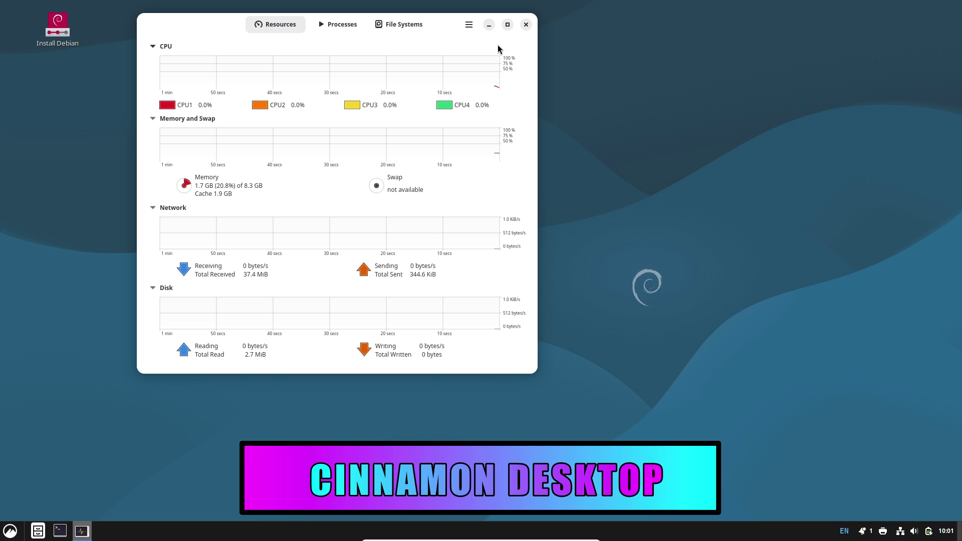
key(super+Up)
click(892, 11)
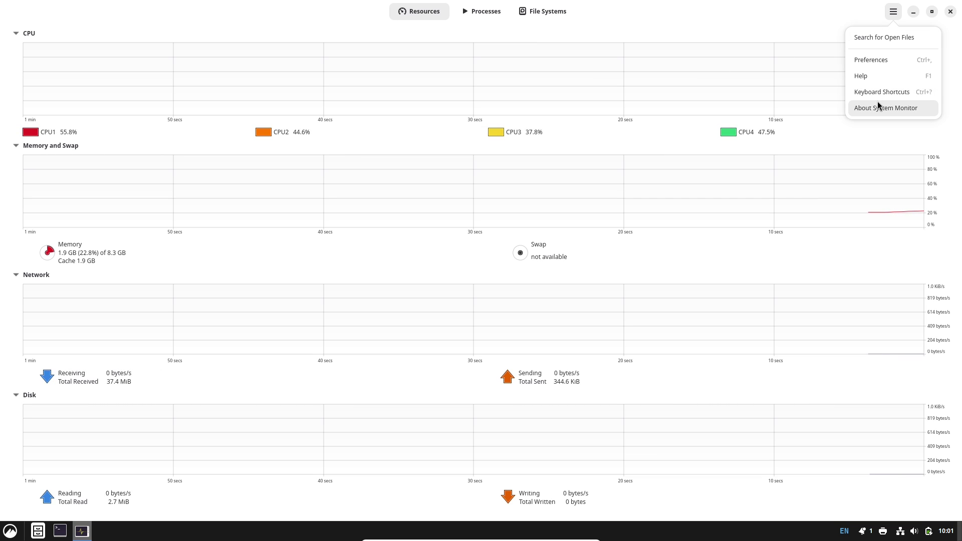
click(879, 105)
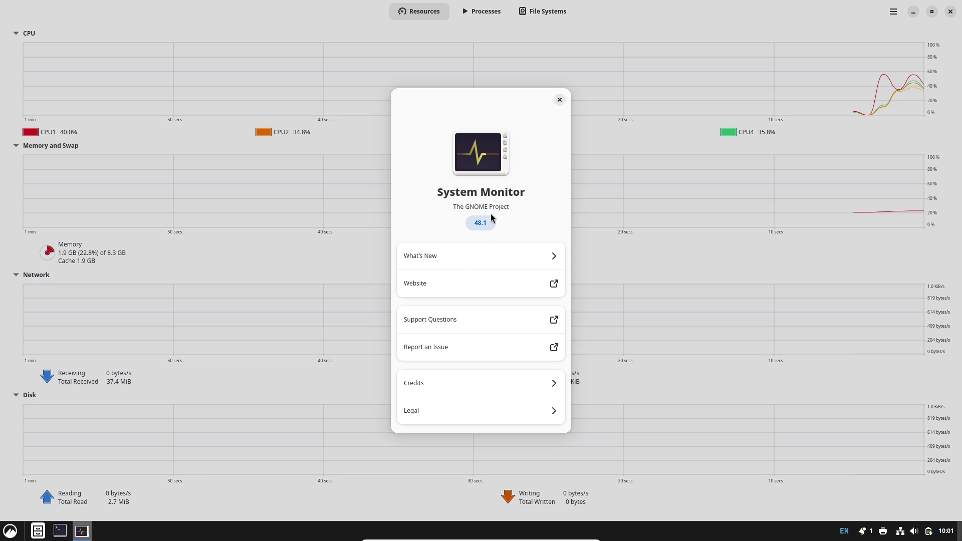
click(559, 101)
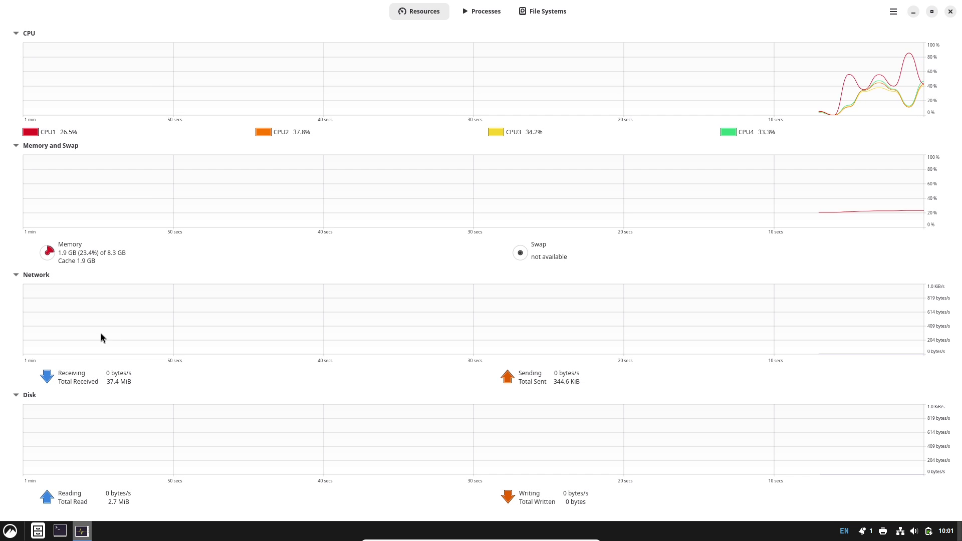
Collapse the Disk and Network graphs, review the running processes, and close System Monitor.
click(16, 395)
click(16, 346)
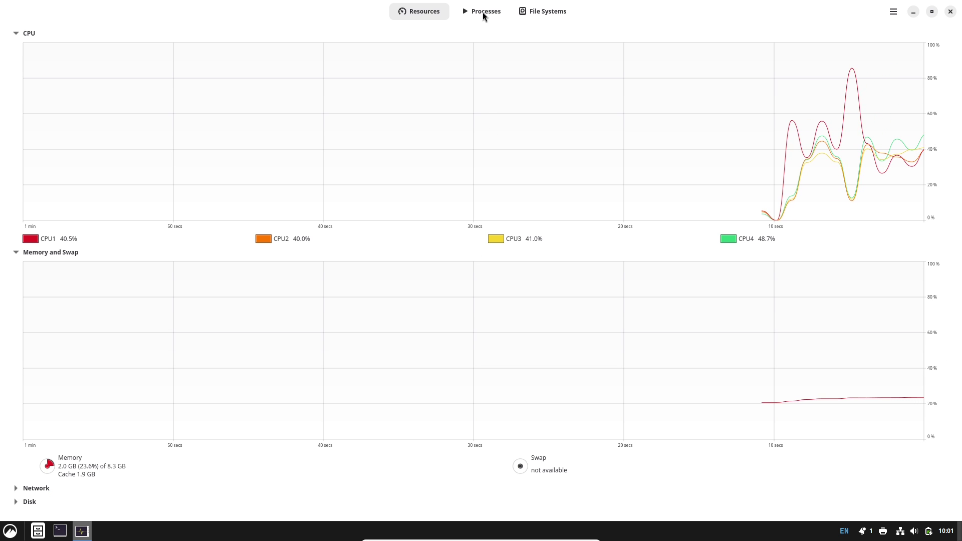
click(485, 14)
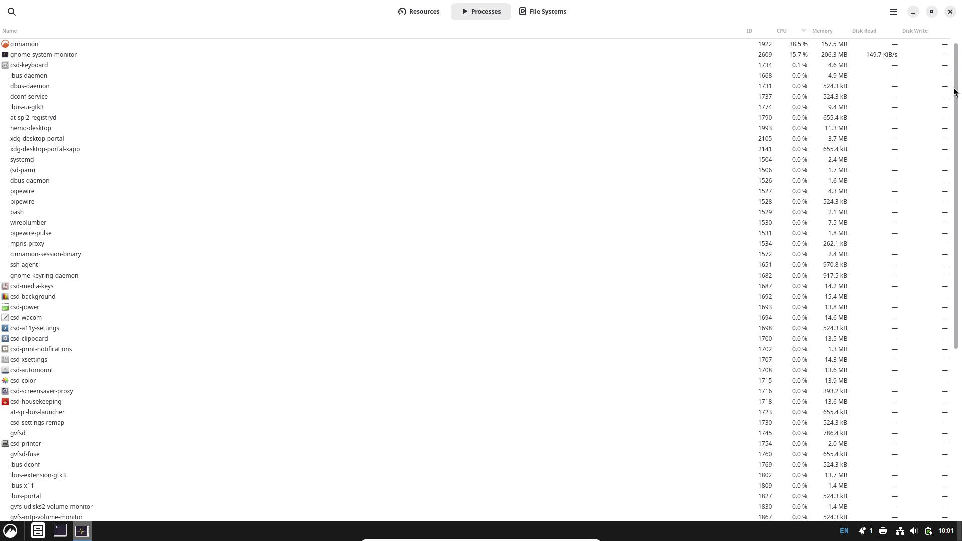
drag(954, 90, 945, 45)
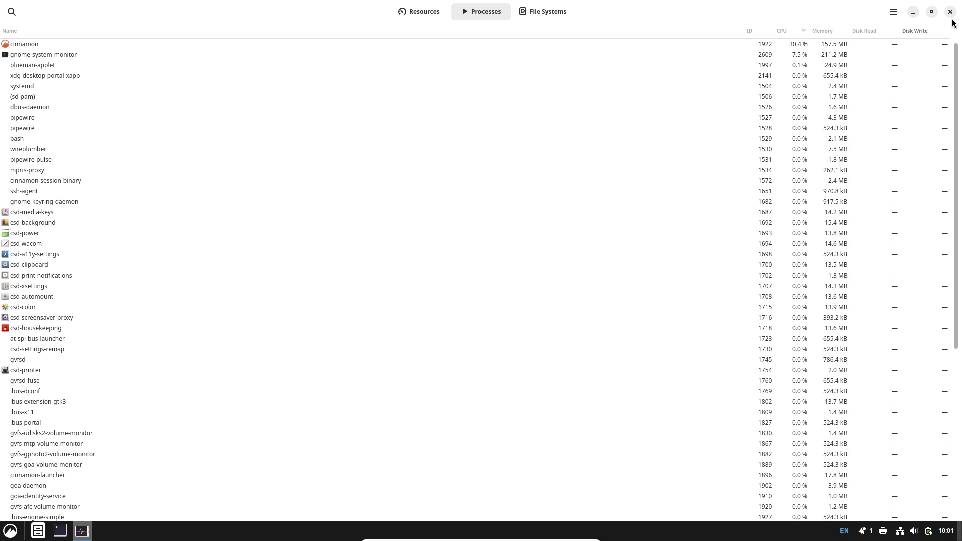
click(951, 11)
Search the applications for "info", view Cinnamon's System Info details, and close the window.
click(20, 529)
text(info)
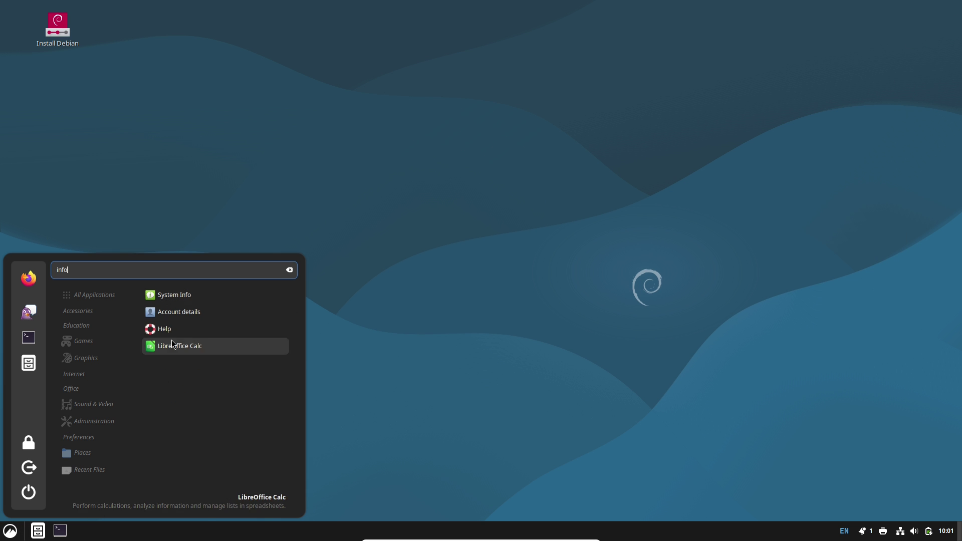
key(Return)
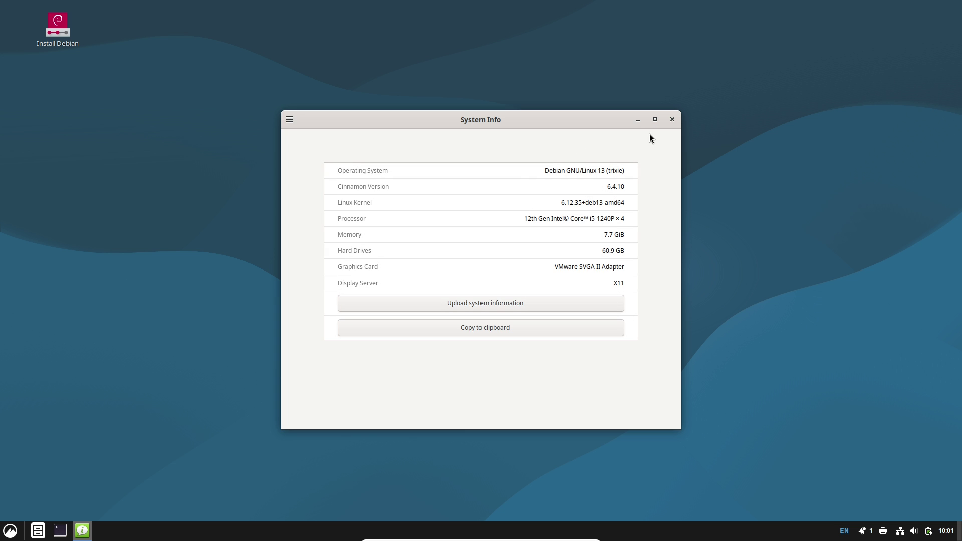
click(672, 120)
Enlarge the Cinnamon application menu and browse its categories from Accessories through Administration.
key(super)
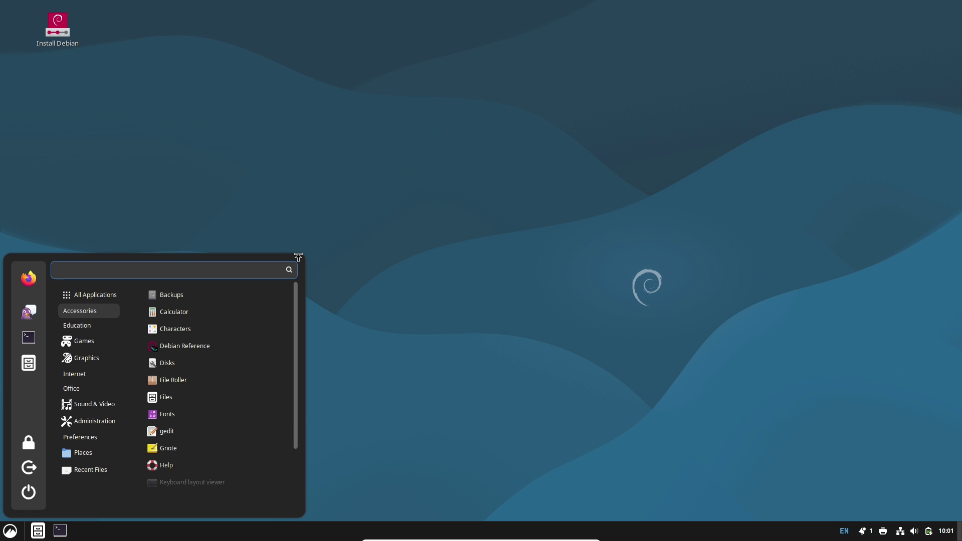
drag(300, 257, 460, 47)
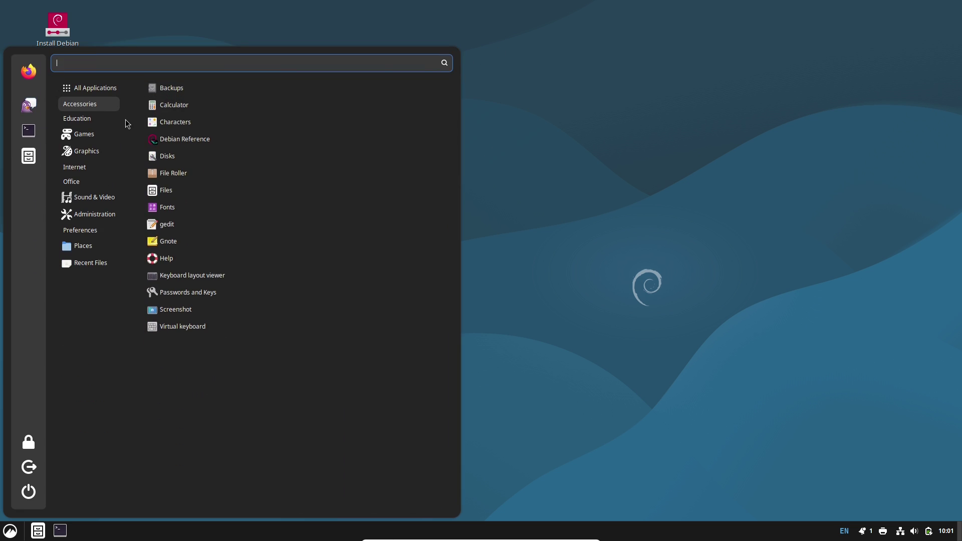
mouse_move(101, 135)
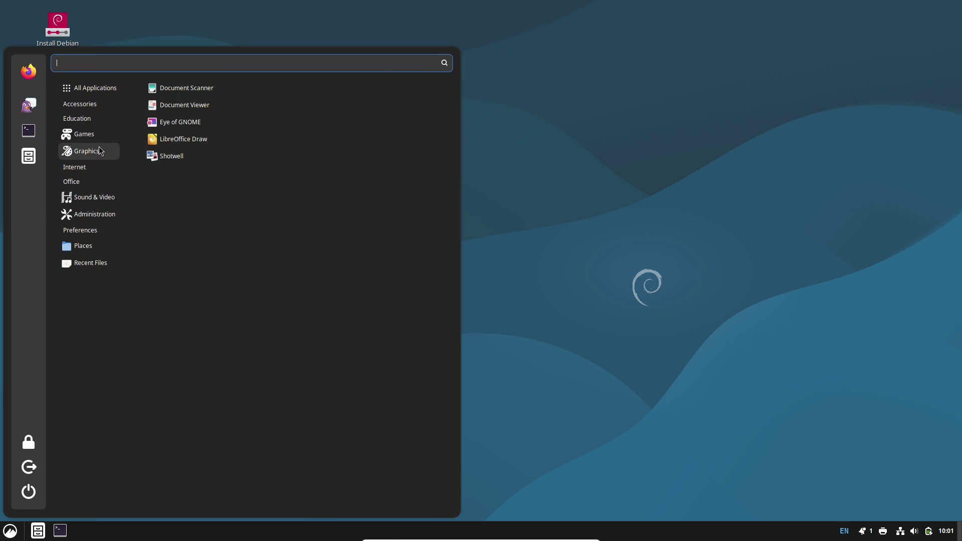
mouse_move(100, 166)
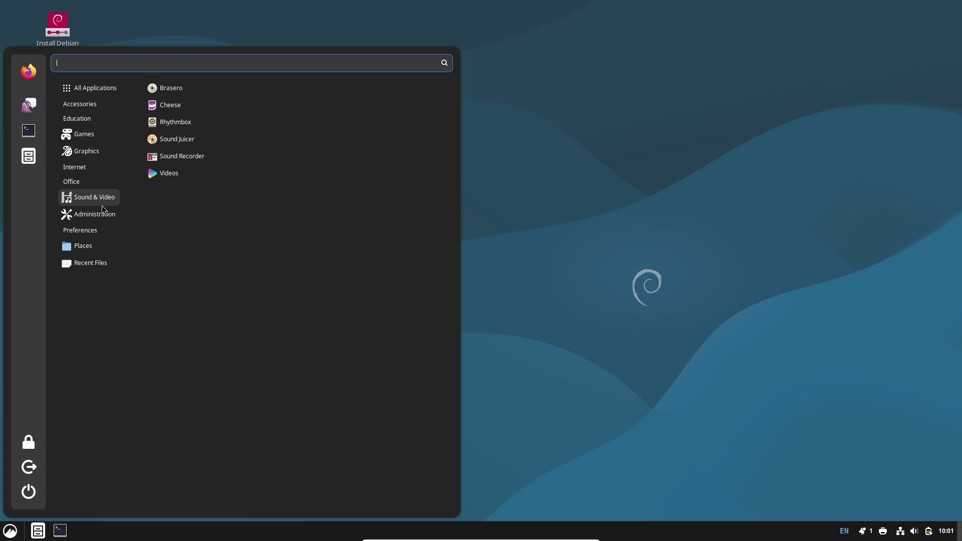
mouse_move(103, 216)
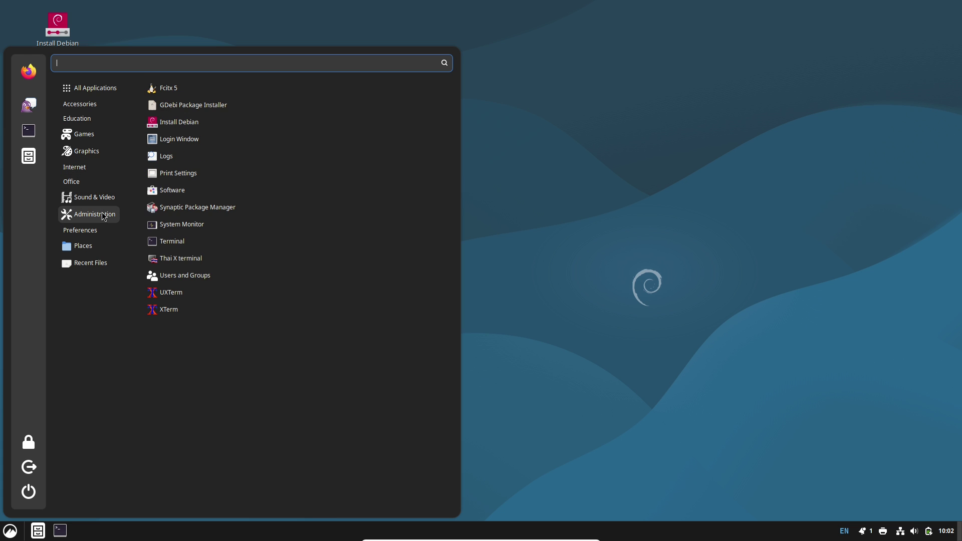
Open a maximized terminal and bring up the preferences of its Unnamed profile.
click(209, 242)
click(455, 15)
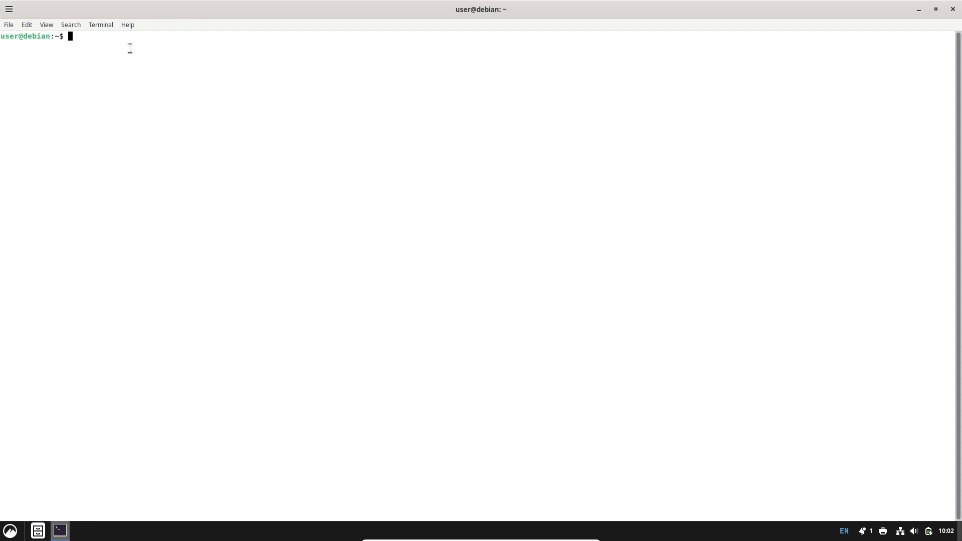
click(32, 26)
click(54, 91)
drag(225, 32, 435, 127)
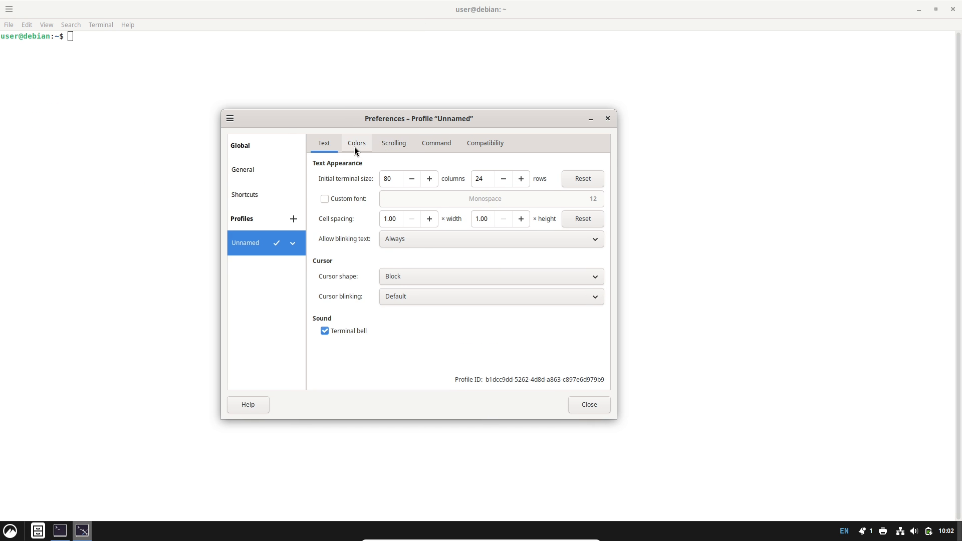
Enable a custom terminal font, set it to Monospace size 16, and close the profile preferences.
click(355, 144)
click(324, 144)
click(357, 200)
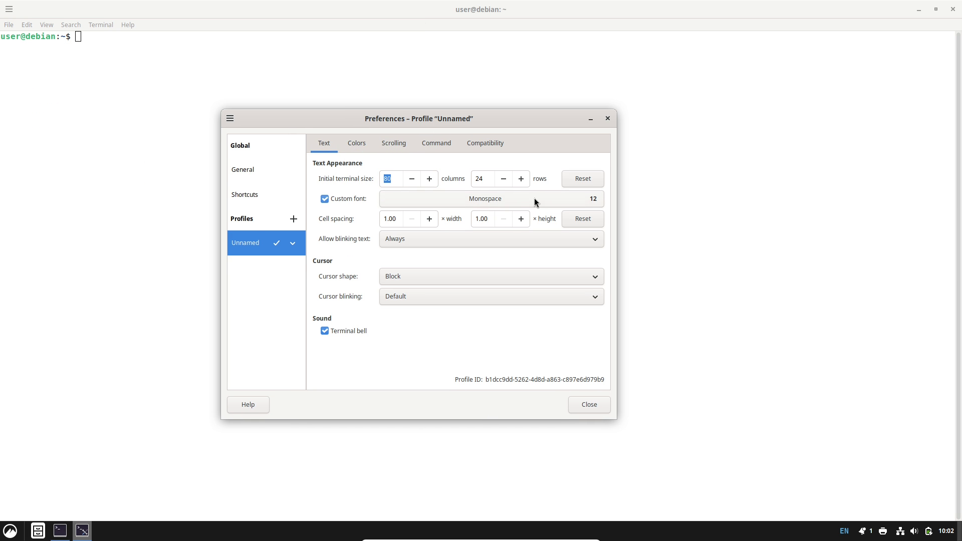
click(535, 198)
click(510, 380)
click(510, 380)
click(511, 379)
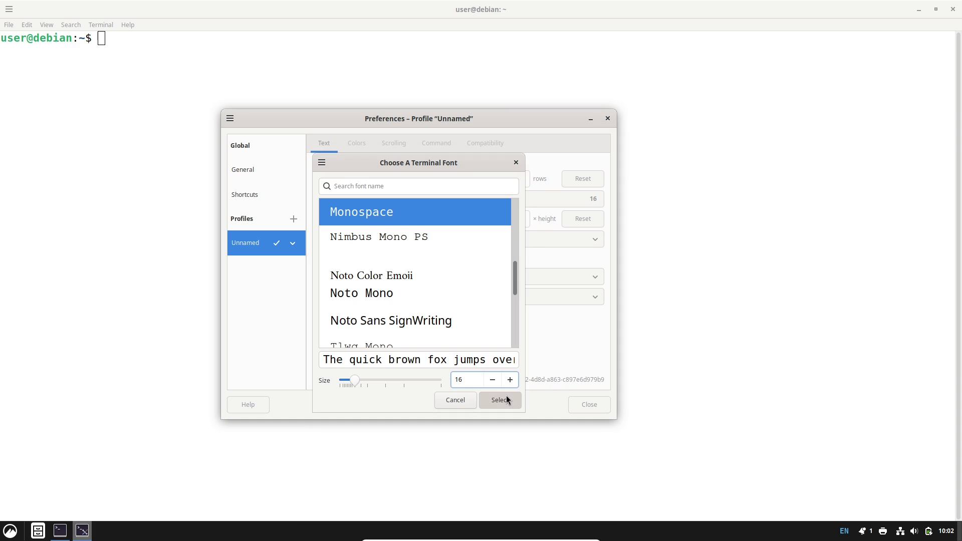
click(506, 399)
click(589, 402)
Install the fastfetch package with sudo apt install fastfetch and accept the installation.
text(sudo )
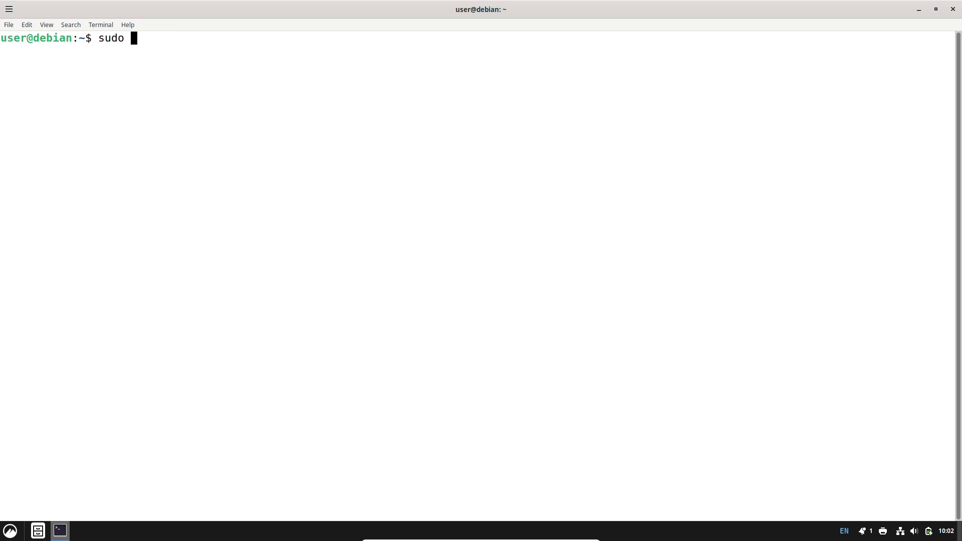
text(apt install fastfetch)
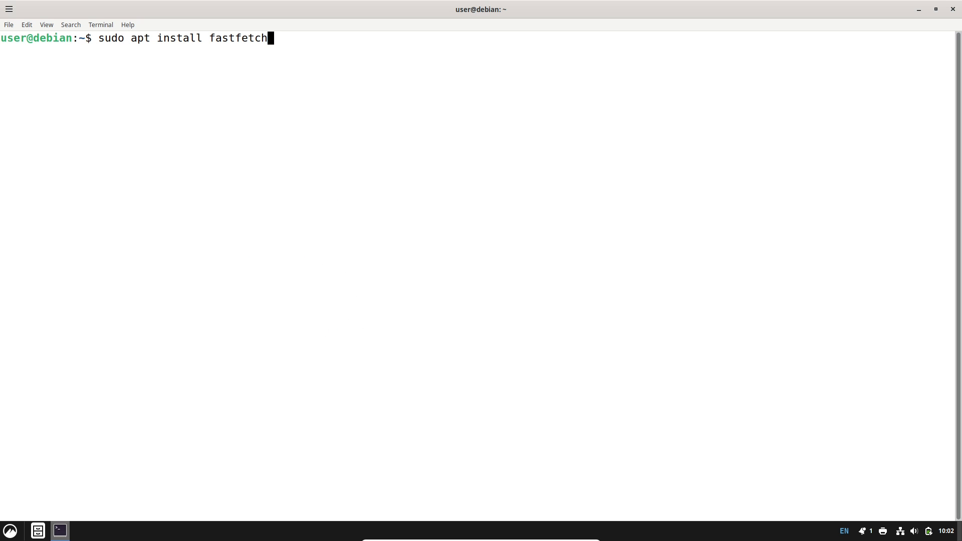
key(Return)
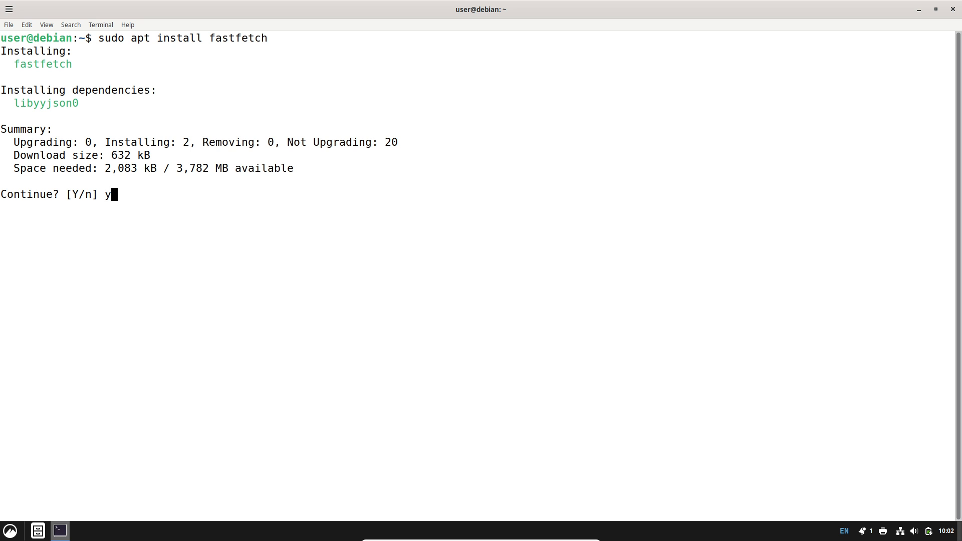
text(y)
key(Return)
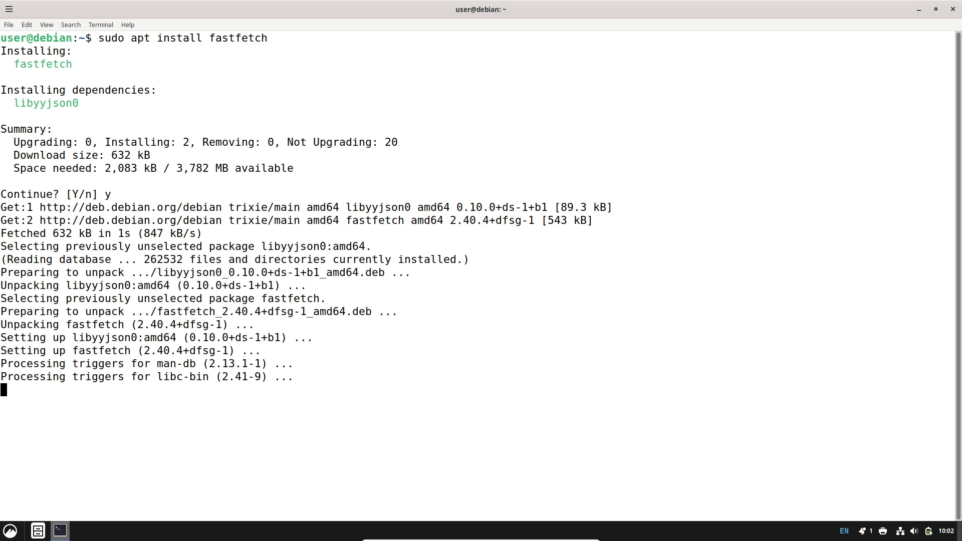
Clear the terminal, run fastfetch to view the Cinnamon system summary, and clear the output.
text(clear)
key(Return)
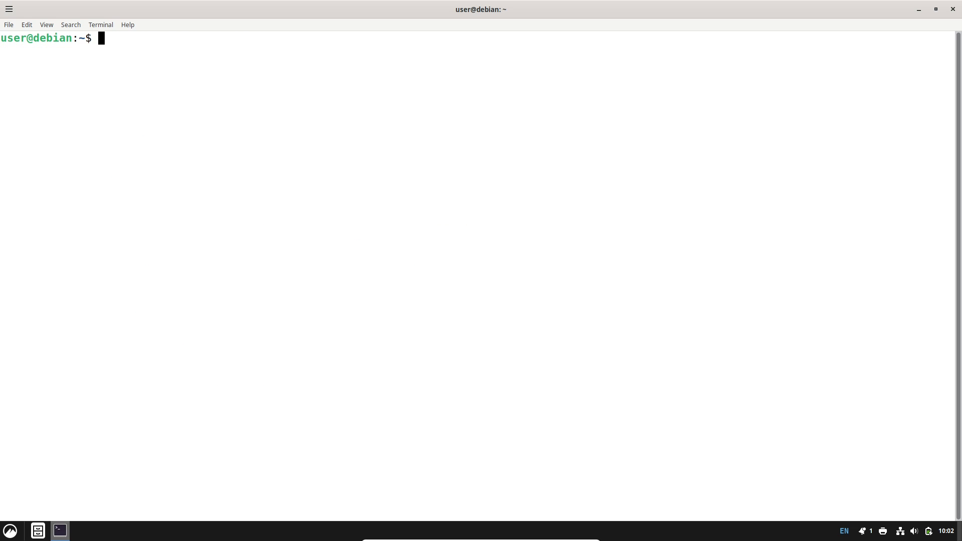
text(fastfetch)
key(Return)
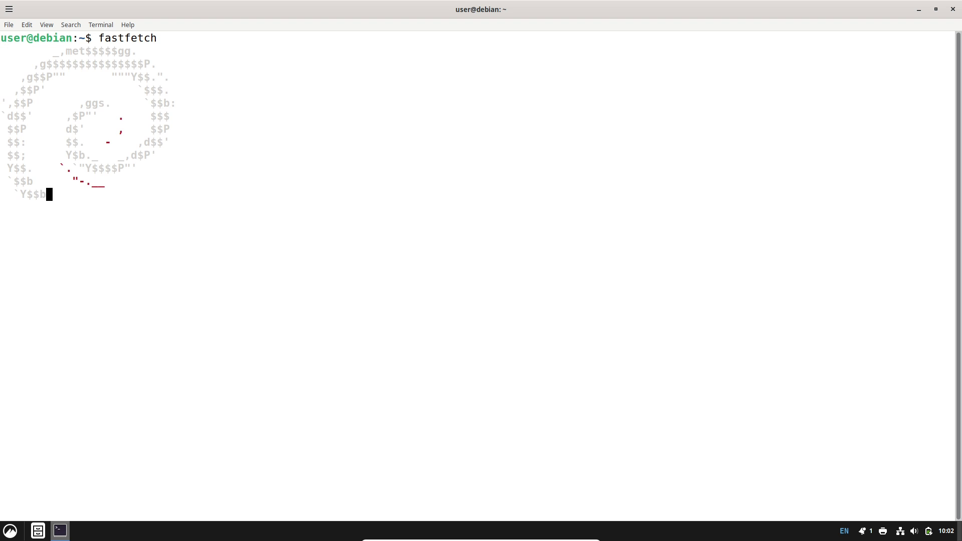
text(clear)
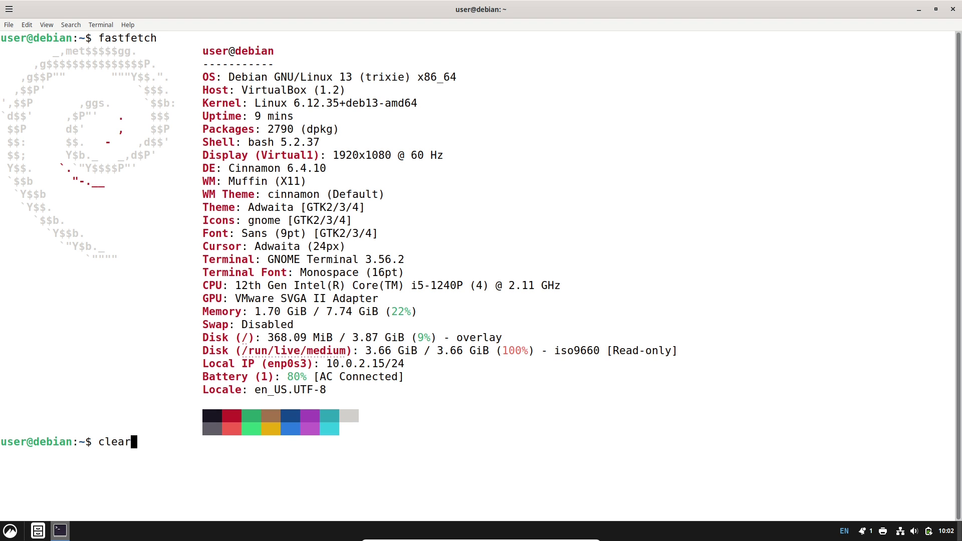
key(Return)
Install the inxi package with sudo apt install inxi, and clear the terminal output.
text(sudo)
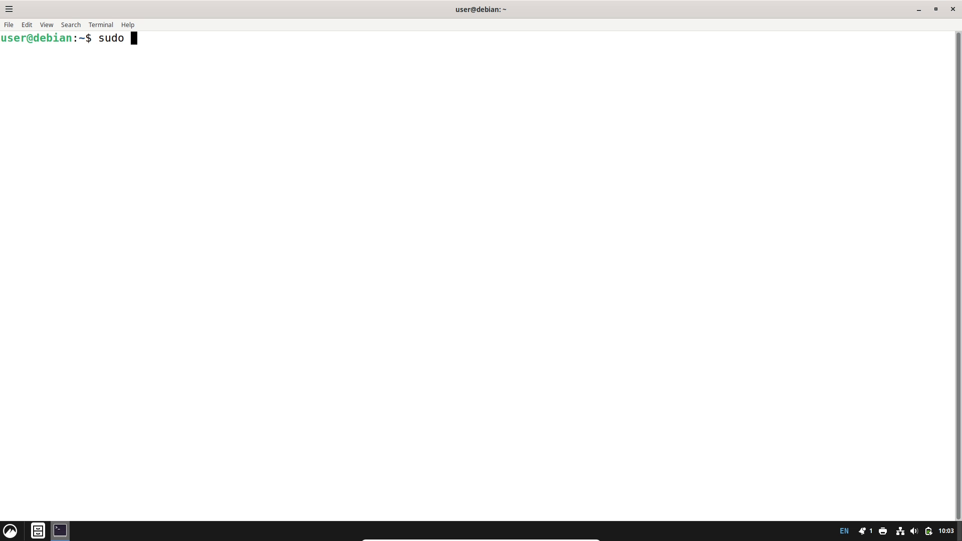
text(a apt install inxi)
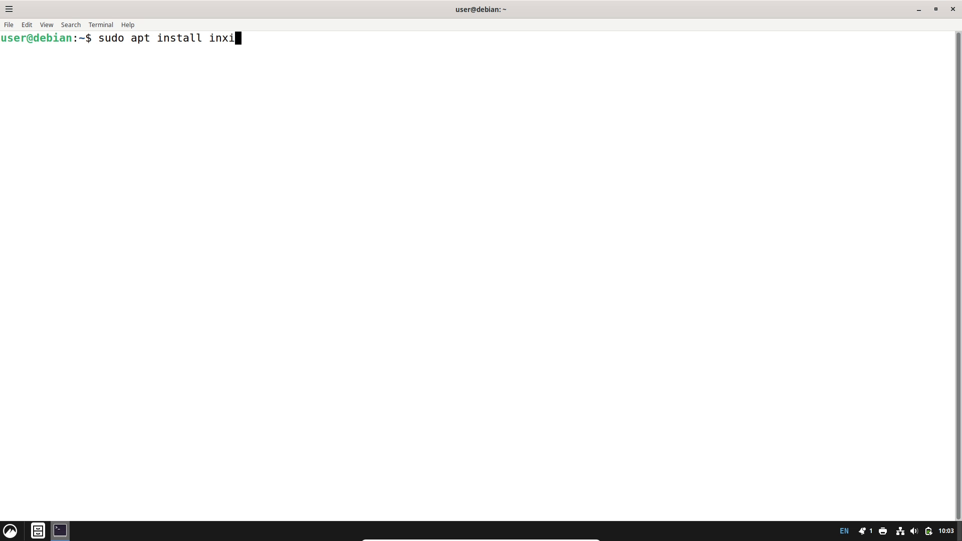
key(Return)
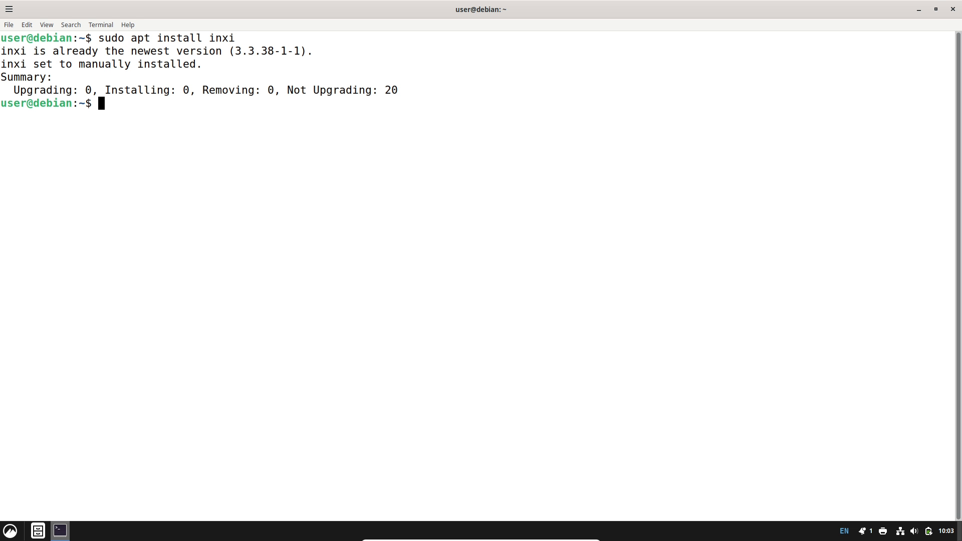
text(clear)
key(Return)
Run inxi -sv8, review the system report from its beginning, and close the terminal.
text(inxi -sv8)
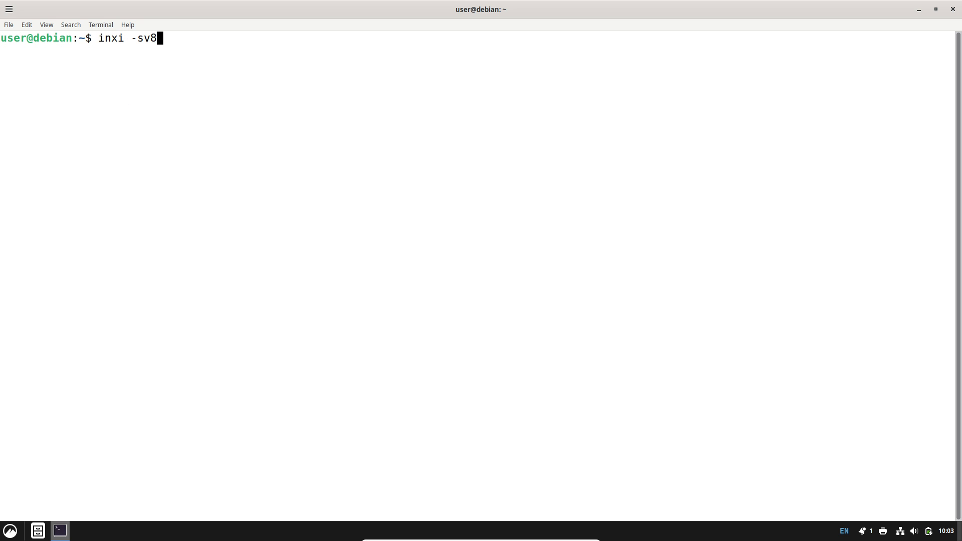
key(Return)
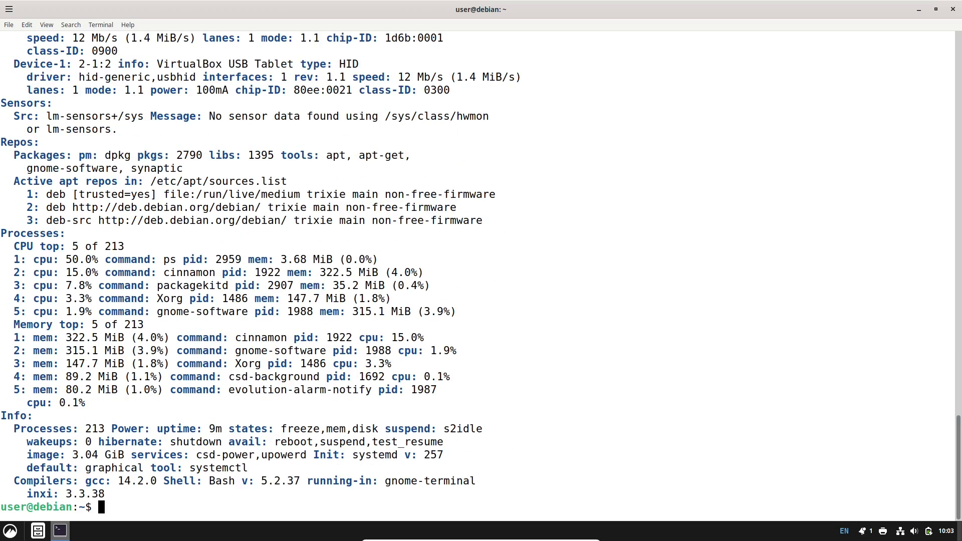
drag(960, 441, 955, 44)
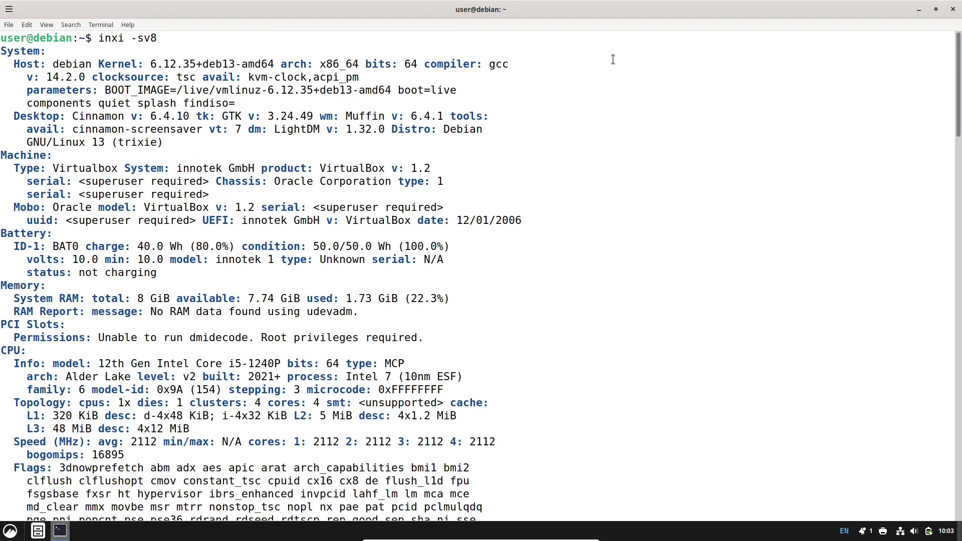
click(952, 9)
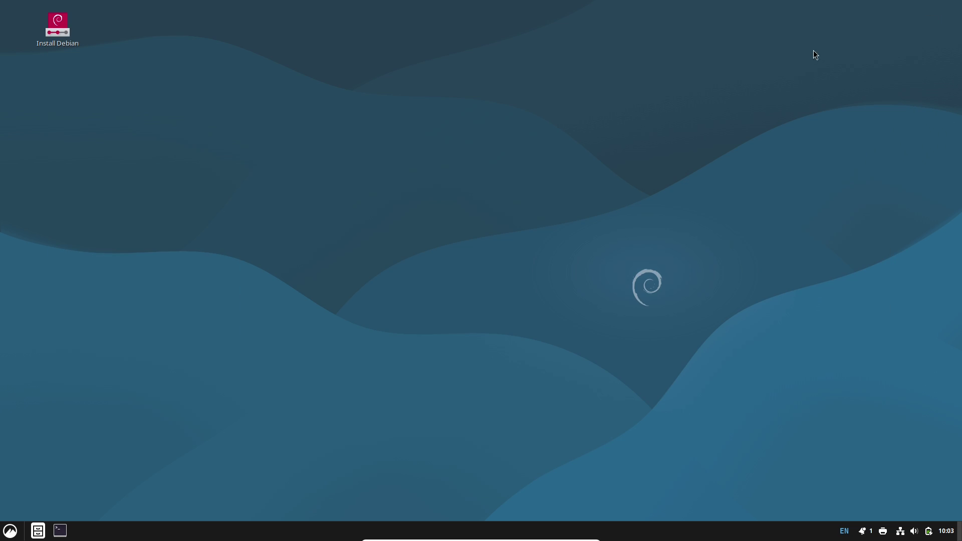
Log out of the Cinnamon session and bring up the desktop environment choices on the login screen.
click(10, 530)
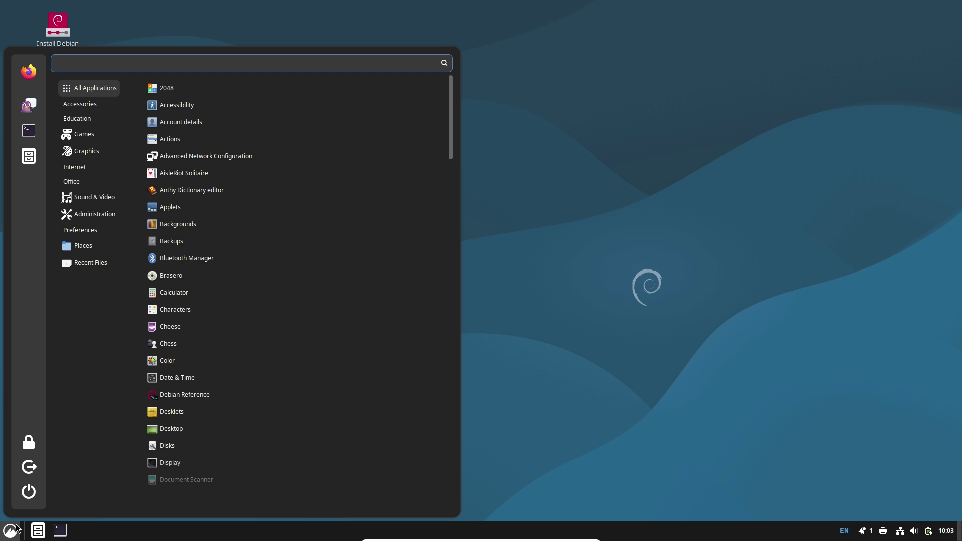
click(37, 463)
click(543, 280)
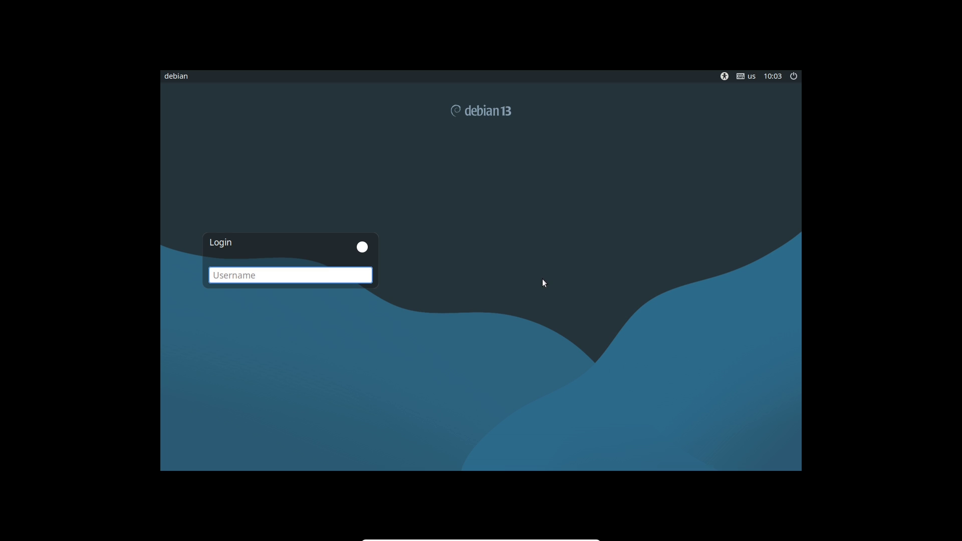
click(362, 246)
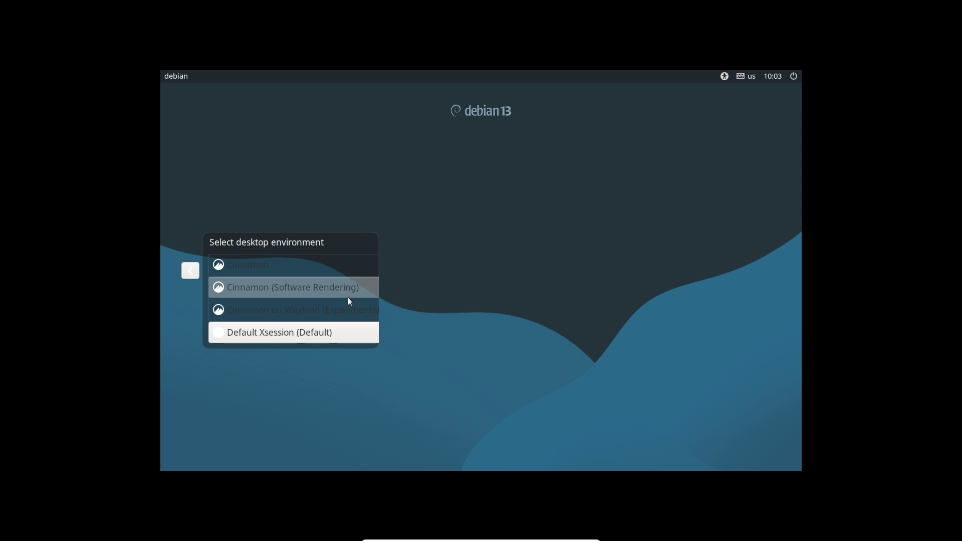